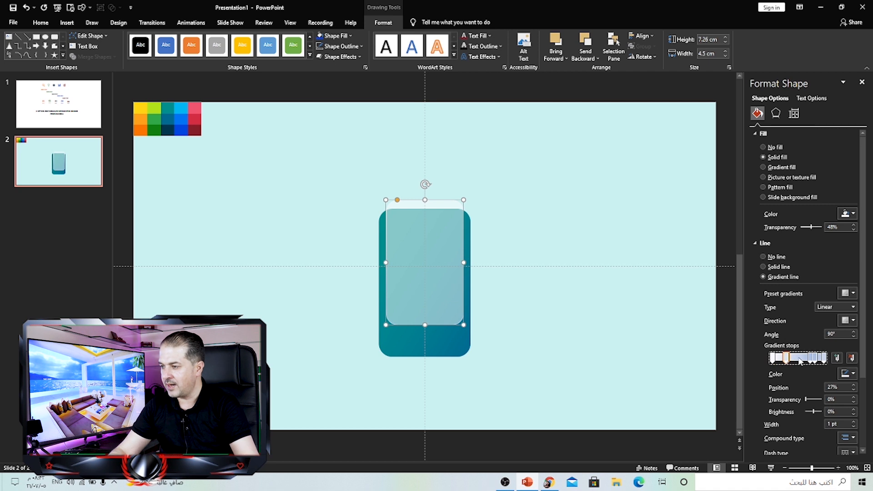
Set the translucent rectangle's first outline gradient stop to white and the stop at 27% to black
{"action": "left_click", "coordinate": [813, 359]}
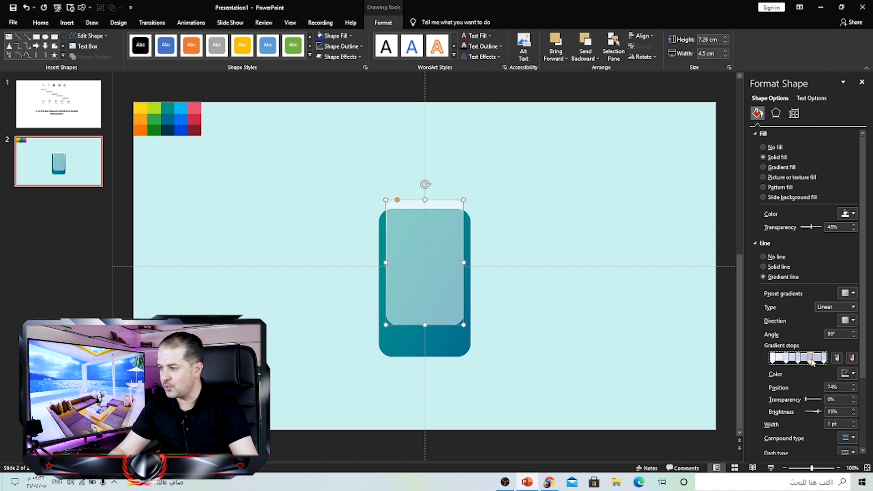
{"action": "left_click", "coordinate": [847, 374]}
{"action": "left_click", "coordinate": [798, 277]}
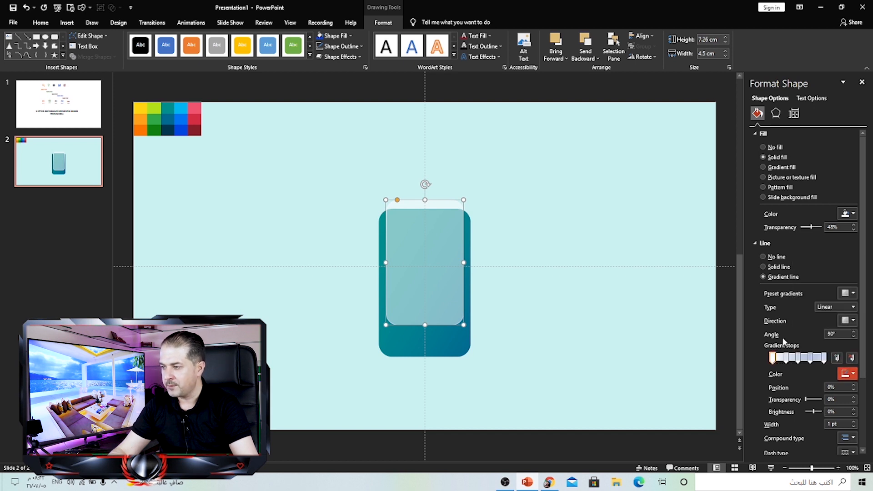
{"action": "left_click", "coordinate": [787, 358]}
{"action": "left_click", "coordinate": [846, 373]}
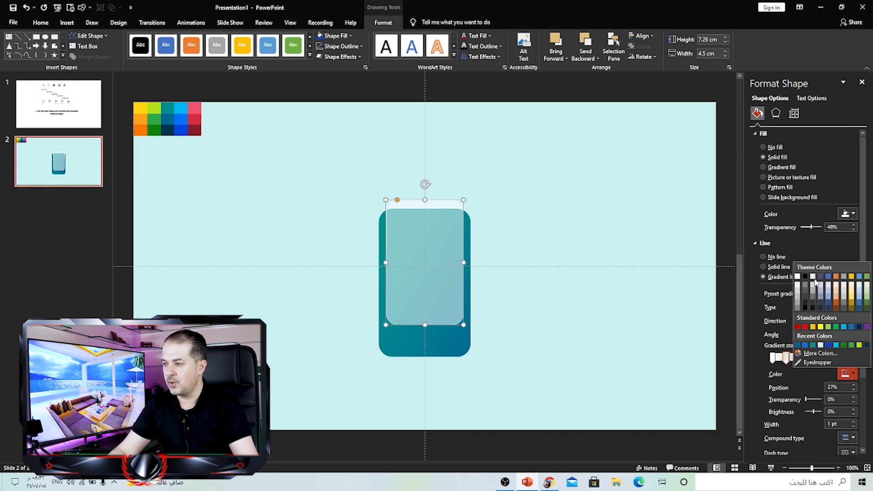
{"action": "left_click", "coordinate": [806, 277]}
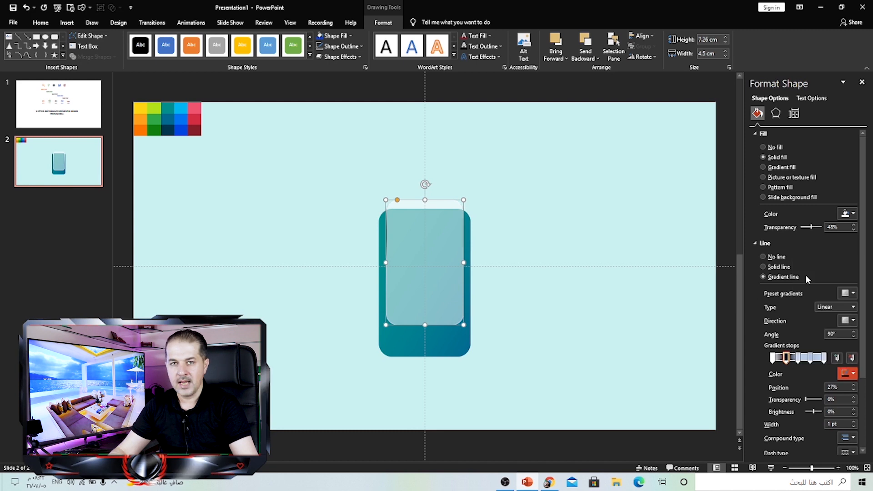
Set the outline gradient's stop at 50% to white and the stop at 74% to black
{"action": "left_click", "coordinate": [800, 358]}
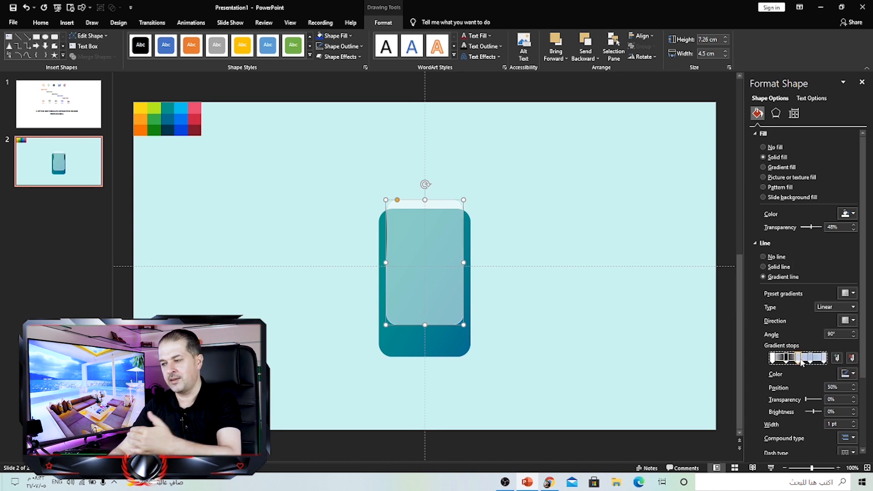
{"action": "left_click", "coordinate": [854, 375]}
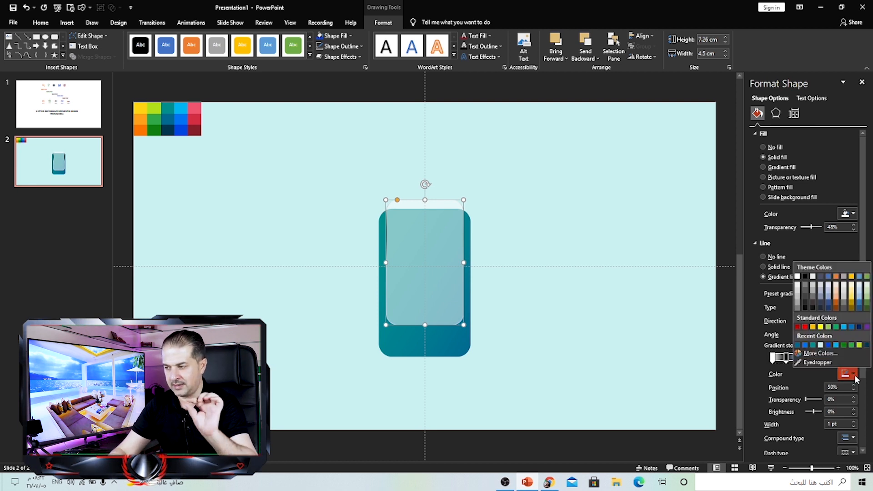
{"action": "left_click", "coordinate": [798, 278]}
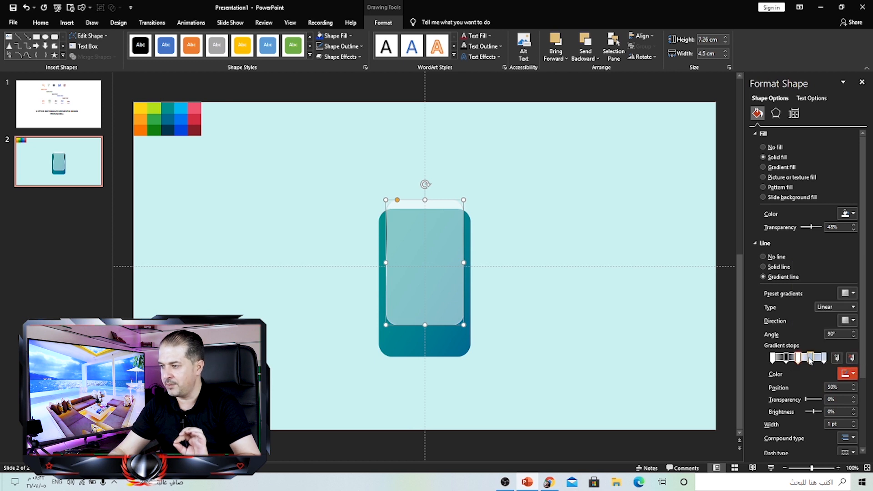
{"action": "left_click", "coordinate": [812, 359]}
{"action": "left_click", "coordinate": [847, 374]}
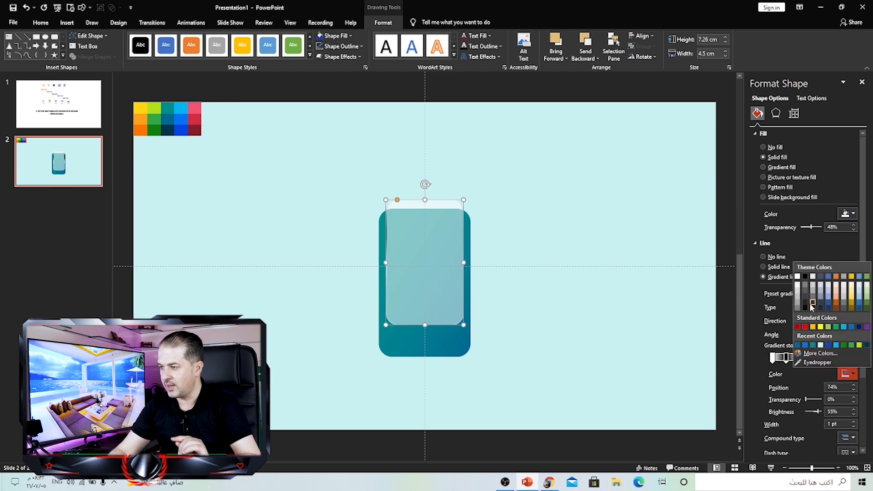
{"action": "left_click", "coordinate": [807, 277]}
Set the outline gradient's last stop at 100% to white and give the gradient a diagonal 135° direction
{"action": "left_click", "coordinate": [826, 358]}
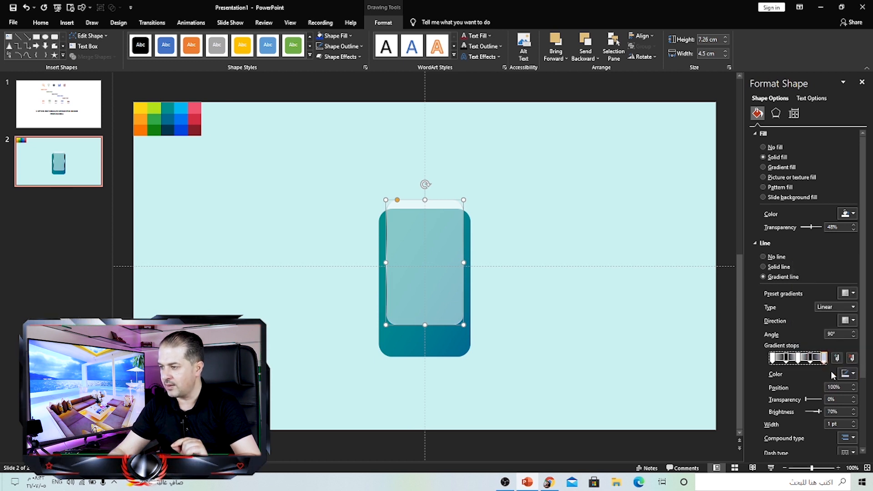
{"action": "left_click", "coordinate": [845, 374]}
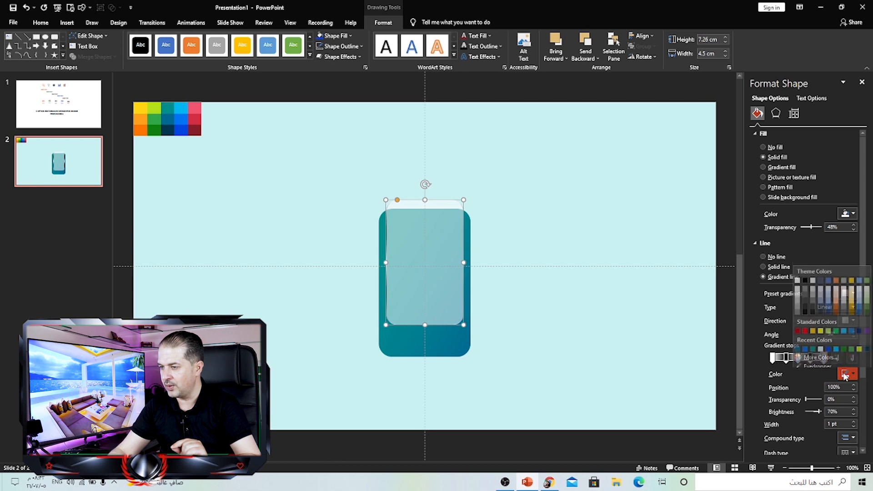
{"action": "left_click", "coordinate": [800, 277]}
{"action": "left_click", "coordinate": [850, 321]}
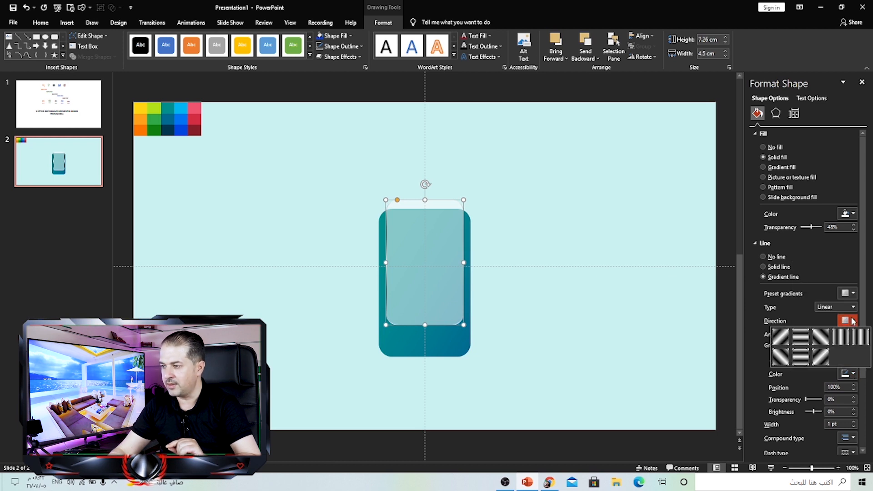
{"action": "left_click", "coordinate": [821, 337]}
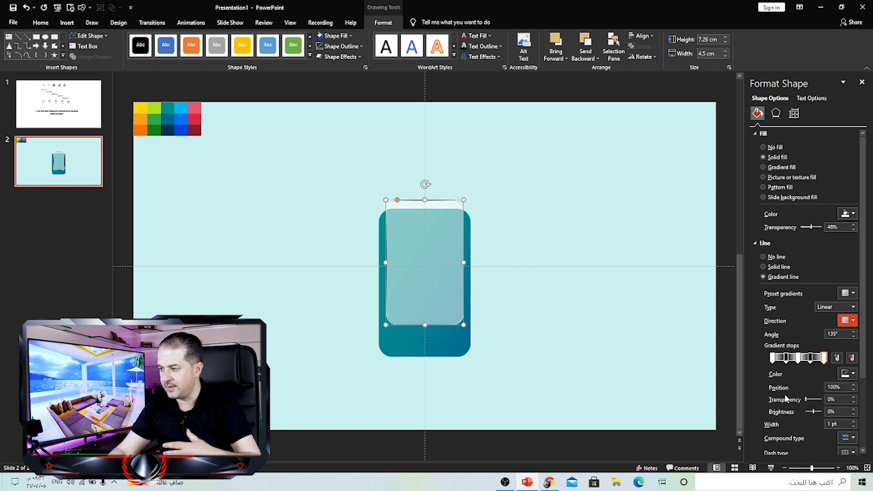
Set the translucent rectangle's gradient outline width to 2 pt and inspect the border up close
{"action": "left_click", "coordinate": [853, 421]}
{"action": "left_click", "coordinate": [853, 421]}
{"action": "left_click", "coordinate": [854, 422]}
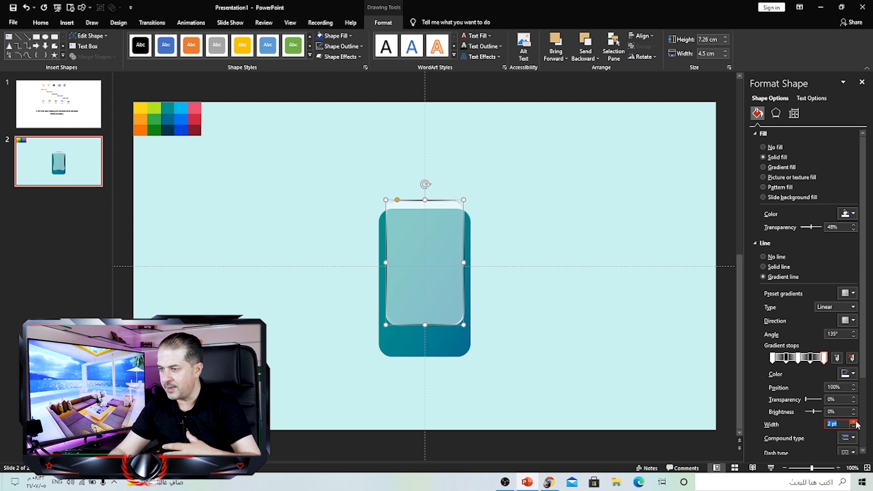
{"action": "left_click", "coordinate": [853, 421]}
{"action": "left_click", "coordinate": [580, 275]}
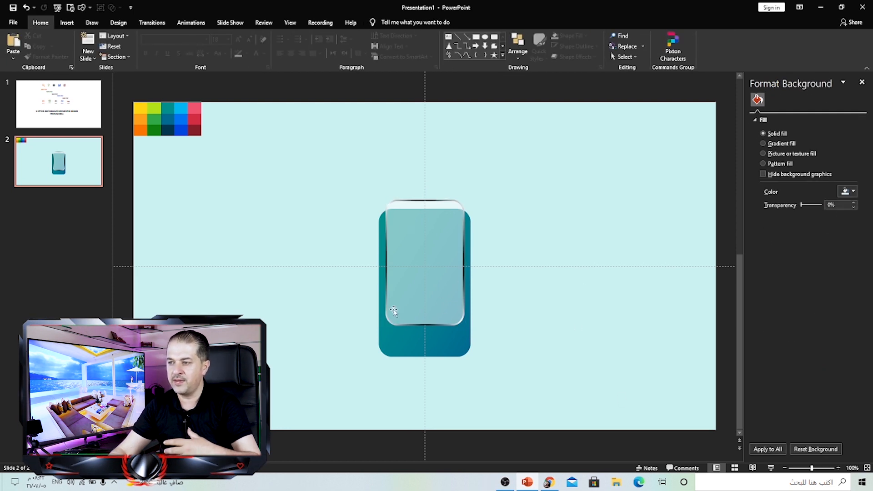
{"action": "left_click", "coordinate": [450, 201]}
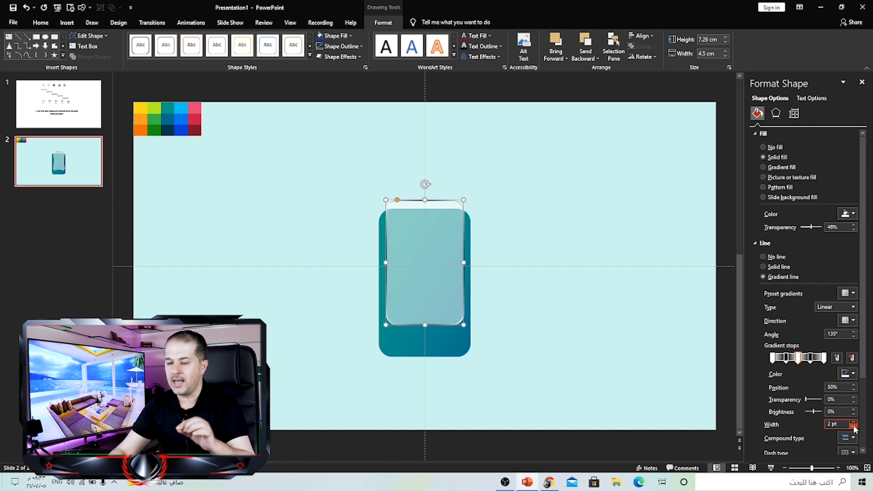
{"action": "left_click", "coordinate": [552, 222]}
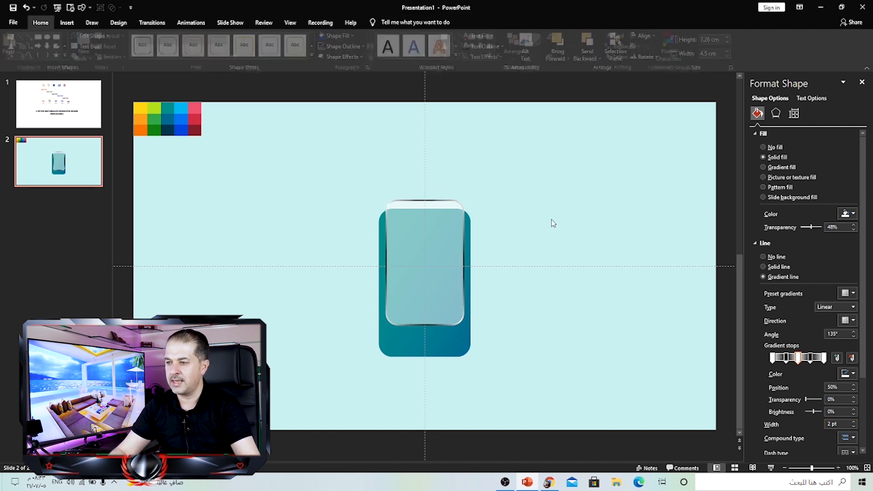
{"action": "scroll", "coordinate": [405, 324], "scroll_direction": "up", "scroll_amount": 10}
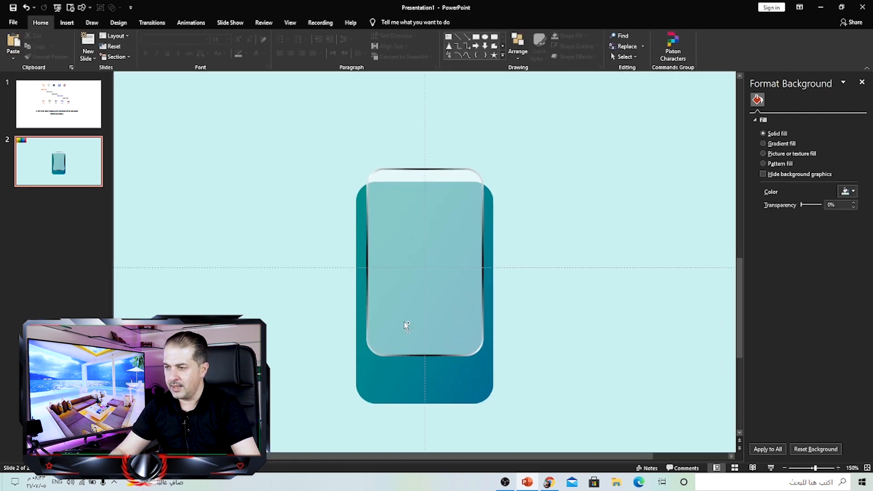
{"action": "scroll", "coordinate": [415, 304], "scroll_direction": "down", "scroll_amount": 5}
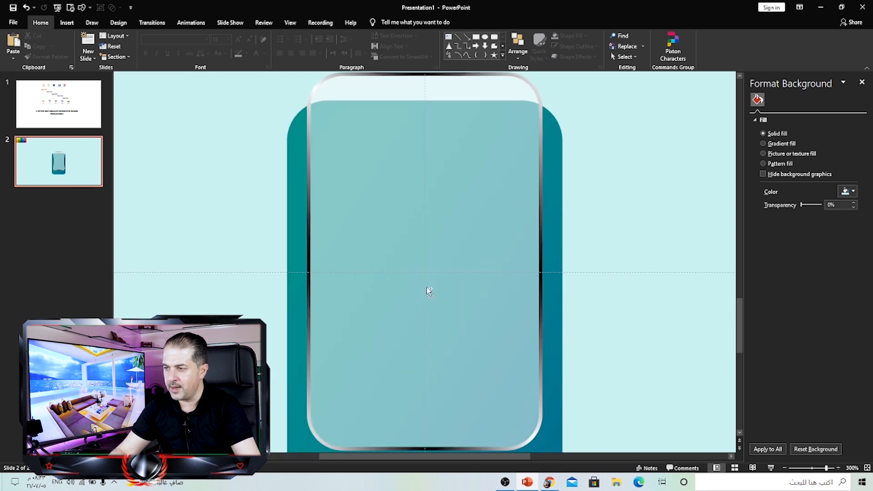
Enlarge the translucent rectangle evenly about its centre and move it up so it extends further above the teal rectangle
{"action": "left_click", "coordinate": [432, 314]}
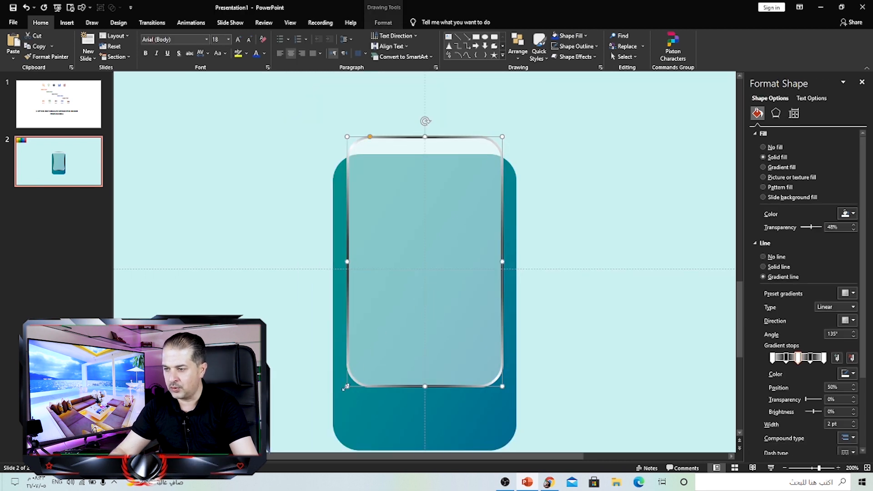
{"action": "left_click_drag", "start_coordinate": [345, 385], "coordinate": [339, 397]}
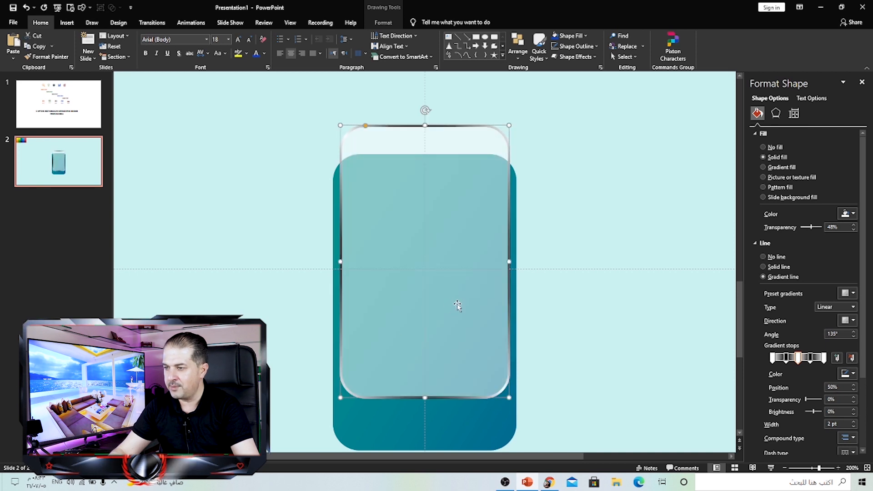
{"action": "left_click_drag", "start_coordinate": [454, 303], "coordinate": [479, 267]}
{"action": "scroll", "coordinate": [466, 359], "scroll_direction": "down", "scroll_amount": 5}
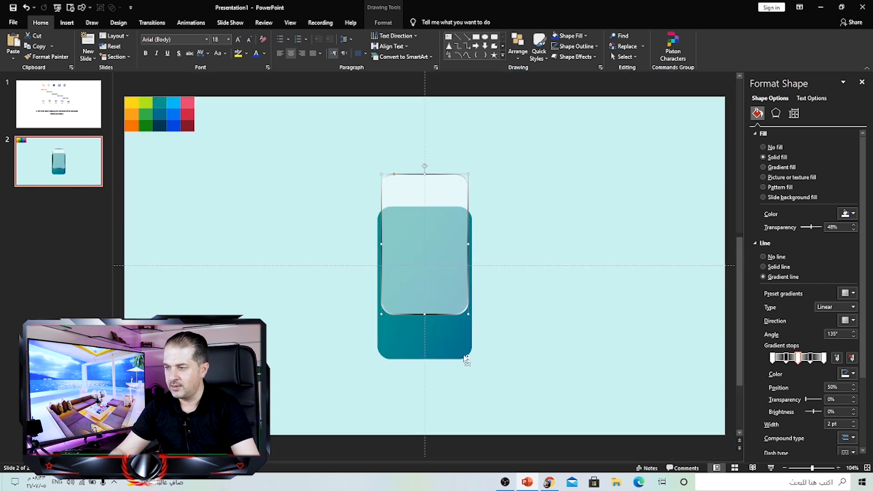
{"action": "left_click", "coordinate": [525, 252]}
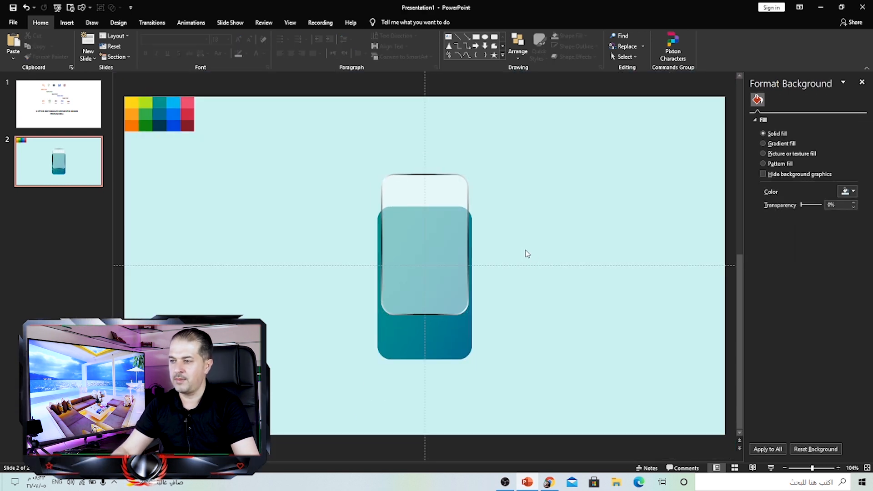
Duplicate the translucent rectangle beside the original and remove the copy's outline
{"action": "left_click", "coordinate": [451, 185]}
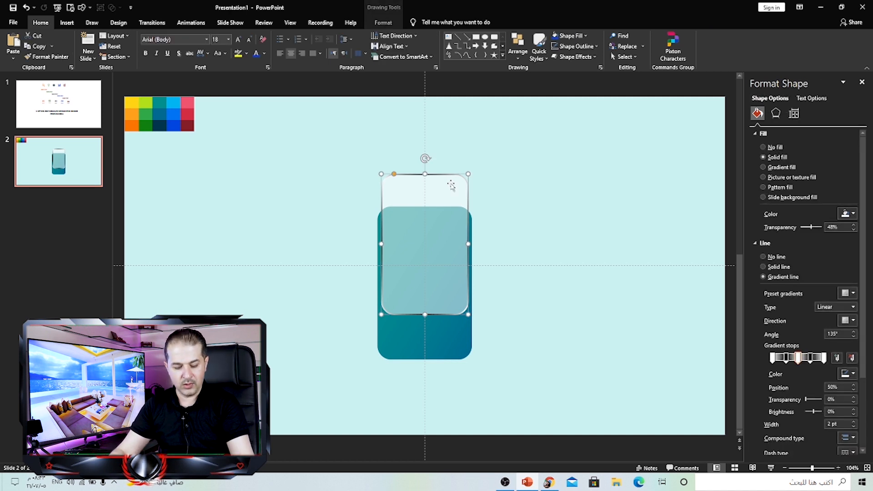
{"action": "left_click_drag", "start_coordinate": [452, 188], "coordinate": [553, 186]}
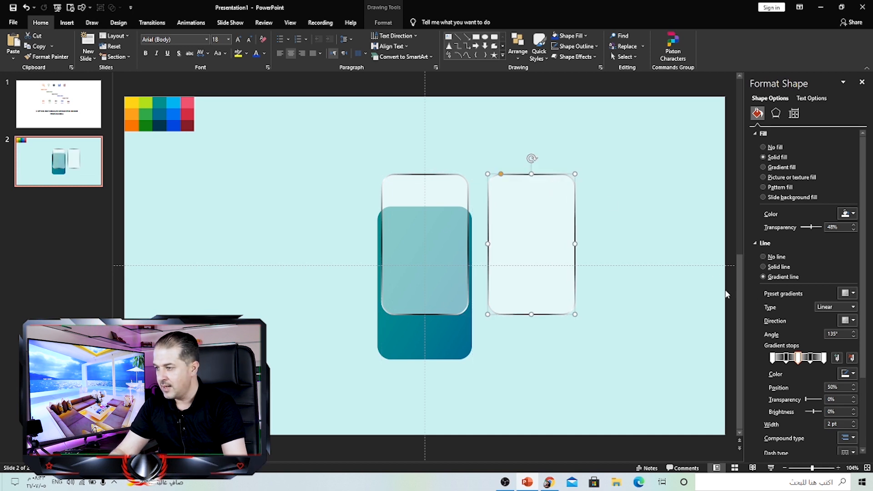
{"action": "left_click", "coordinate": [768, 258]}
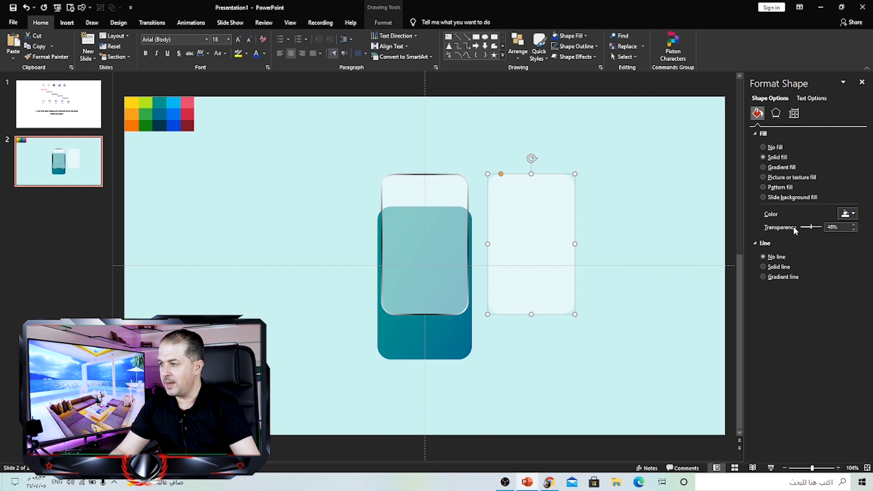
Fill the copied rectangle with the lightest gray shade of white at 0% transparency
{"action": "left_click", "coordinate": [848, 214]}
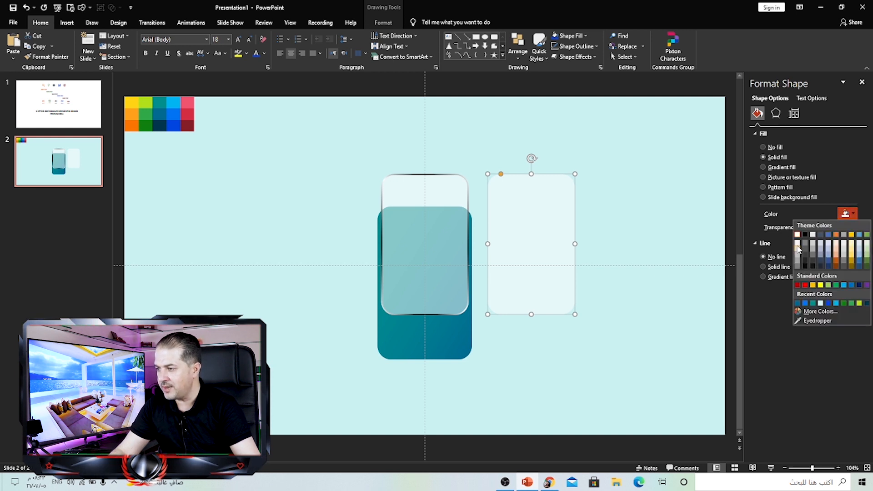
{"action": "left_click", "coordinate": [798, 250]}
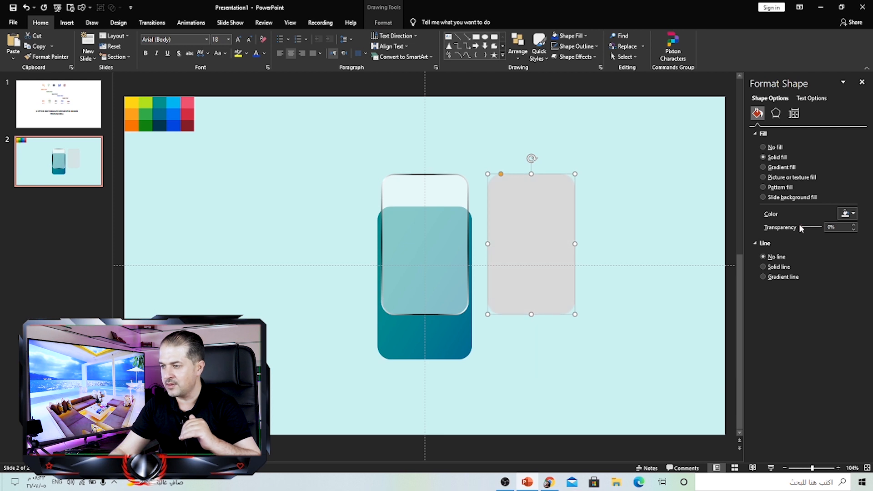
{"action": "left_click", "coordinate": [848, 214]}
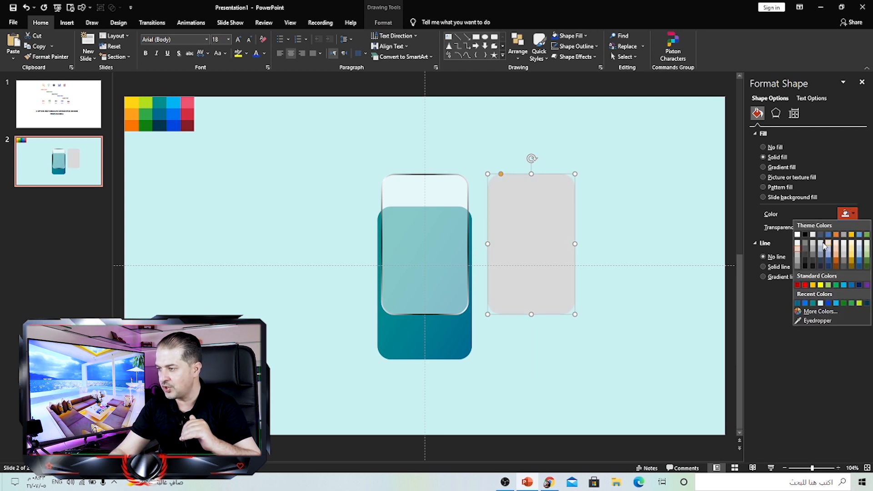
{"action": "left_click", "coordinate": [797, 243]}
Shrink the light gray rectangle and centre it inside the translucent one, leaving a narrow even margin all around
{"action": "left_click_drag", "start_coordinate": [544, 218], "coordinate": [569, 220]}
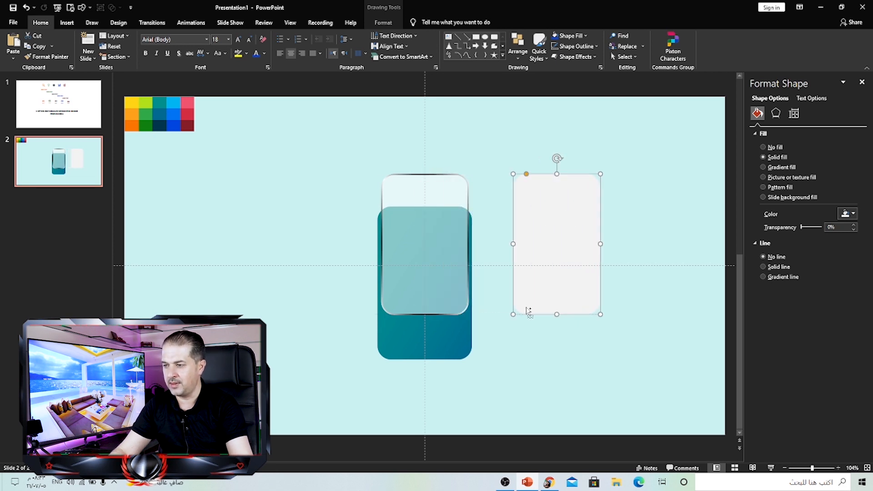
{"action": "left_click_drag", "start_coordinate": [515, 314], "coordinate": [411, 279]}
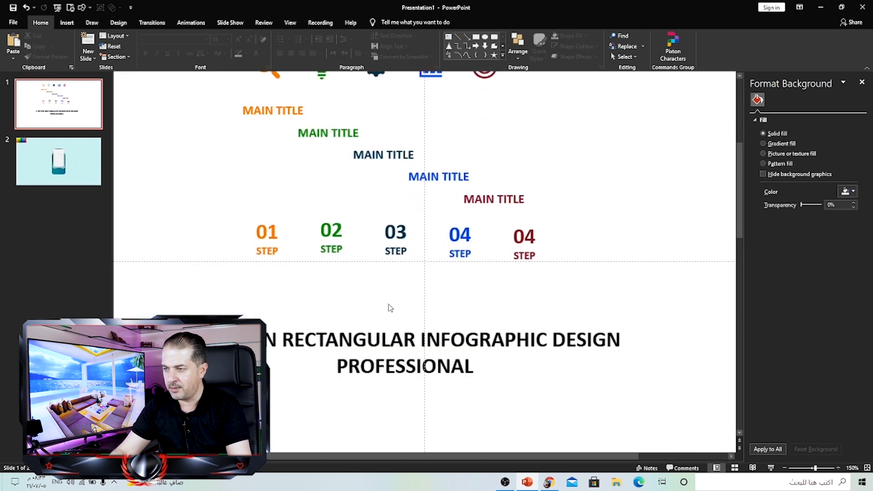
{"action": "left_click", "coordinate": [82, 168]}
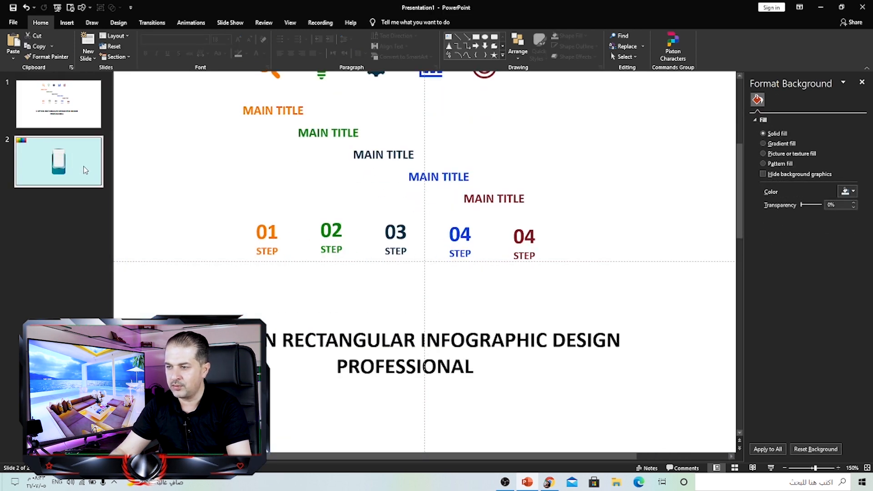
{"action": "left_click", "coordinate": [389, 277]}
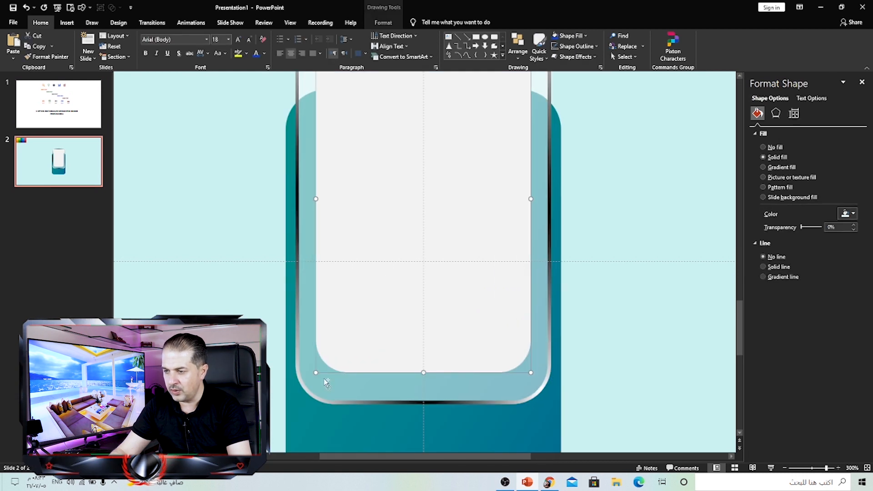
{"action": "mouse_move", "coordinate": [314, 373]}
{"action": "left_mouse_down"}
{"action": "mouse_move", "coordinate": [305, 376]}
{"action": "mouse_move", "coordinate": [306, 386]}
{"action": "left_mouse_up"}
{"action": "scroll", "coordinate": [381, 365], "scroll_direction": "down", "scroll_amount": 5}
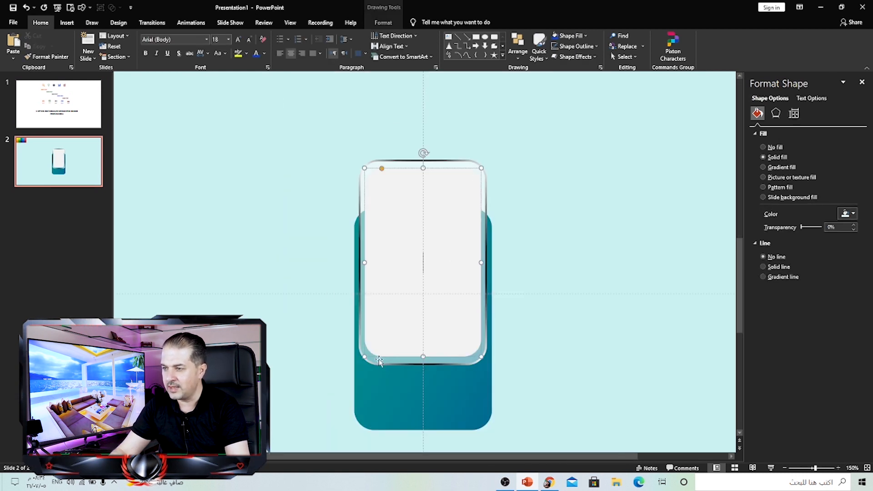
Add an outer shadow offset at 45° to the light gray rectangle, with 75% transparency and 18 pt blur
{"action": "left_click", "coordinate": [475, 340]}
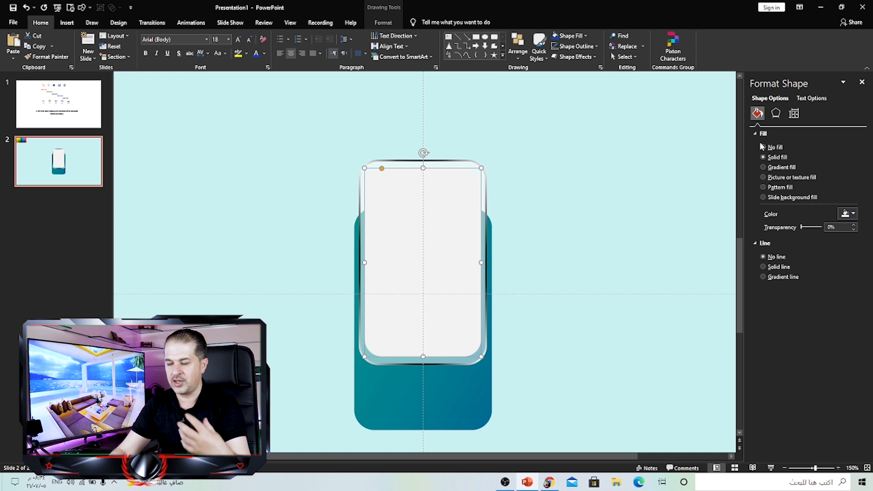
{"action": "left_click", "coordinate": [775, 114]}
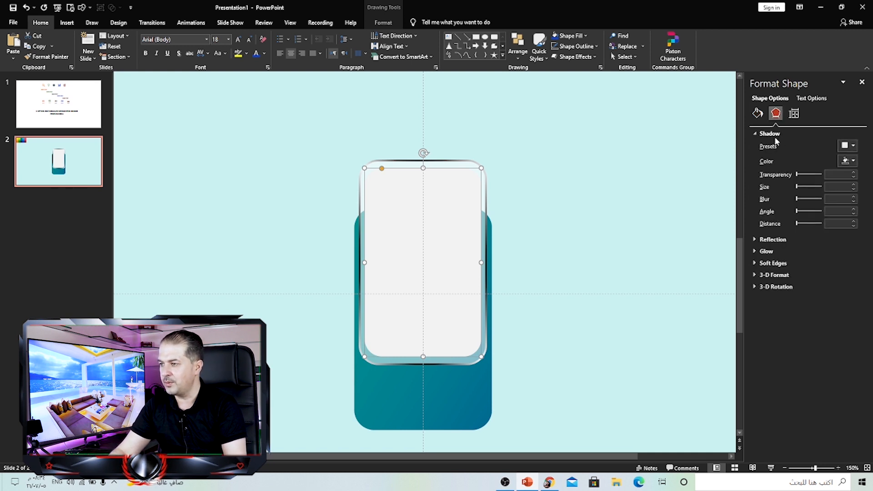
{"action": "left_click", "coordinate": [847, 145]}
{"action": "left_click", "coordinate": [807, 211]}
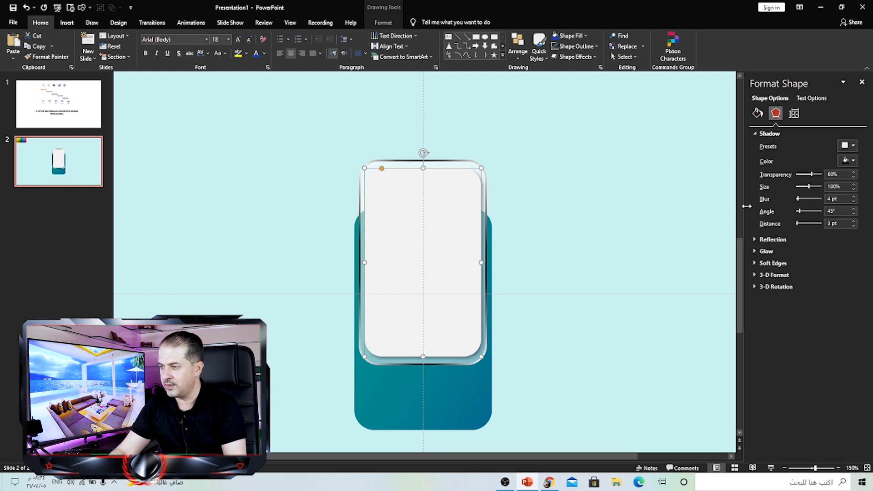
{"action": "left_click_drag", "start_coordinate": [813, 178], "coordinate": [817, 176]}
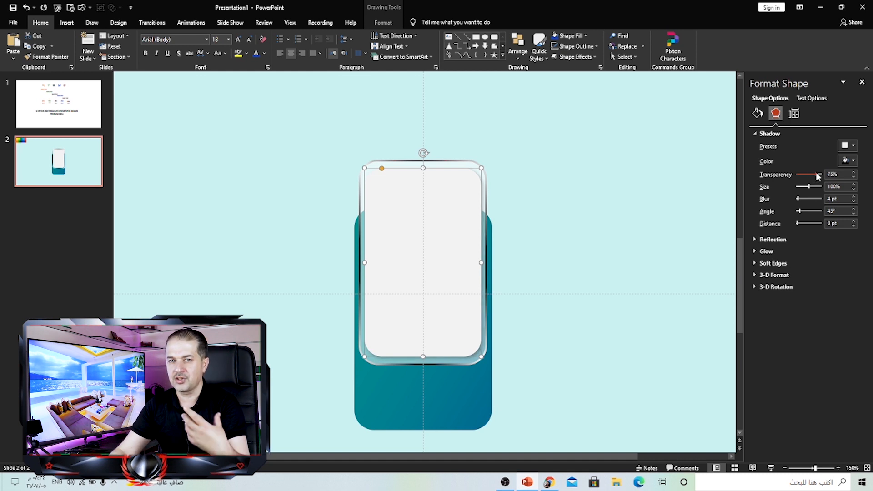
{"action": "left_click_drag", "start_coordinate": [801, 201], "coordinate": [803, 199]}
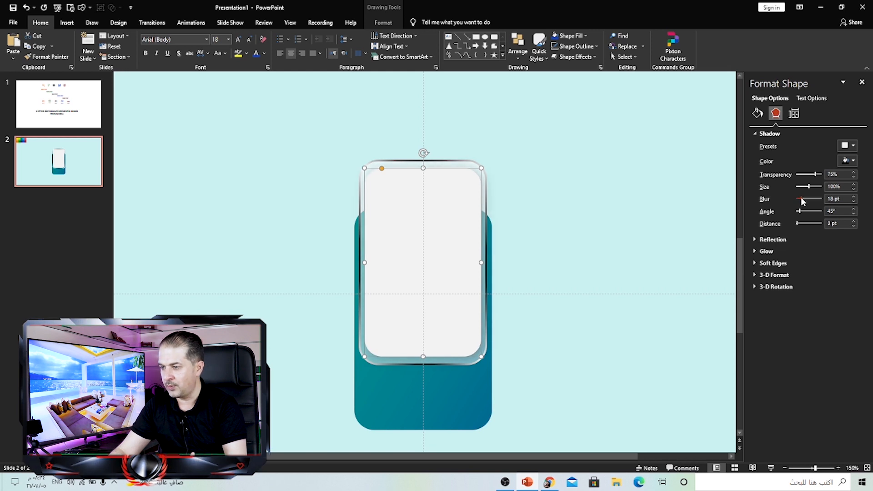
{"action": "left_click", "coordinate": [532, 208]}
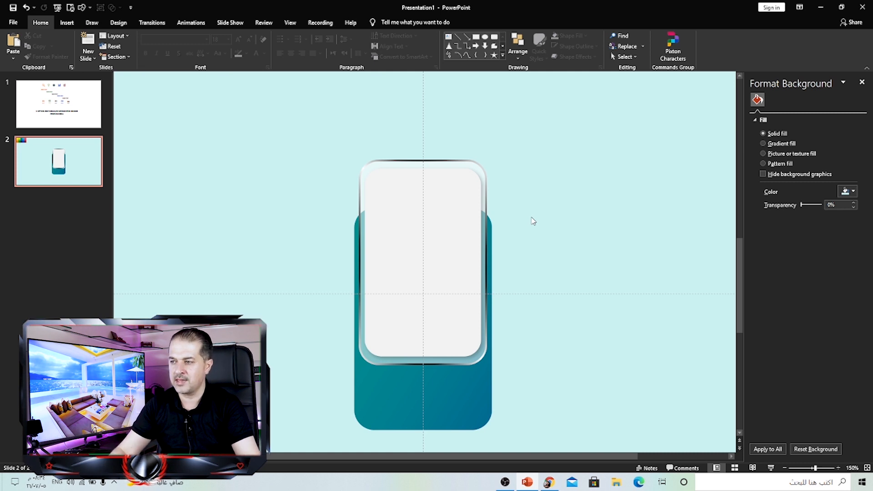
Change the inner rectangle's solid fill to the next darker gray shade of white
{"action": "left_click", "coordinate": [471, 213]}
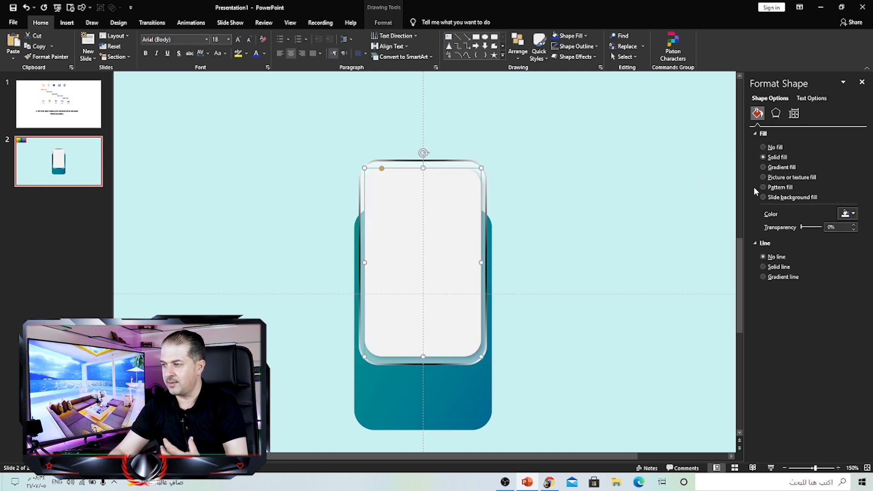
{"action": "left_click", "coordinate": [846, 214]}
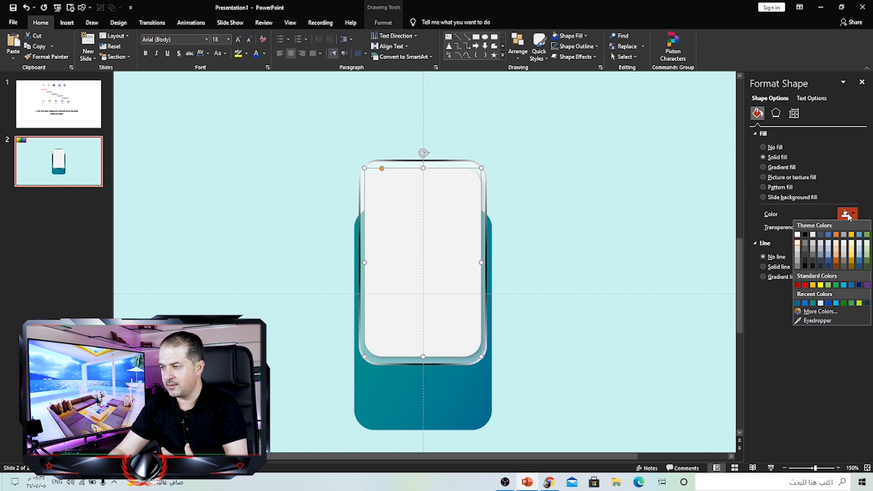
{"action": "left_click", "coordinate": [798, 248]}
{"action": "left_click", "coordinate": [623, 201]}
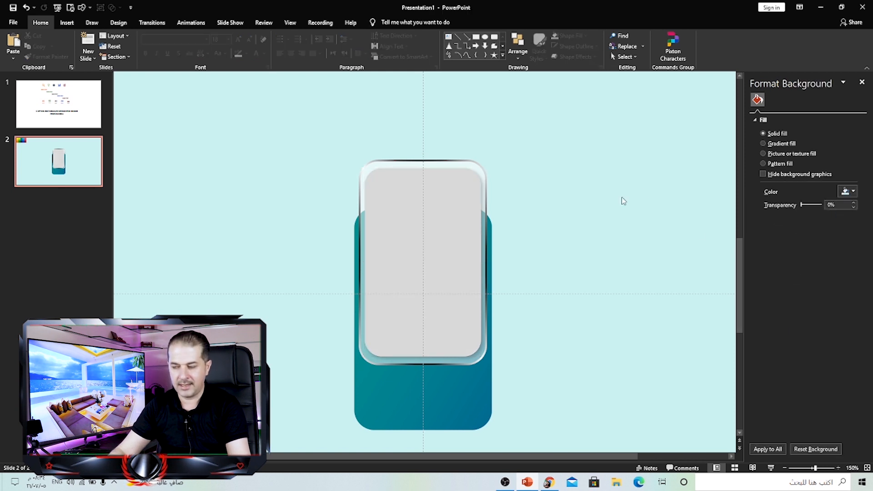
Place a copy of the translucent rectangle level with the original beside the card, with no outline and 0% fill transparency
{"action": "scroll", "coordinate": [623, 201], "scroll_direction": "down", "scroll_amount": 2}
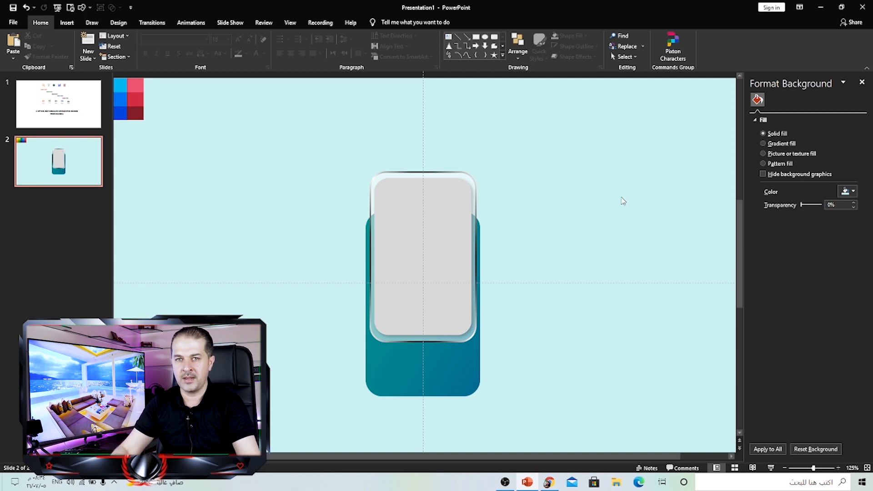
{"action": "left_click", "coordinate": [473, 178]}
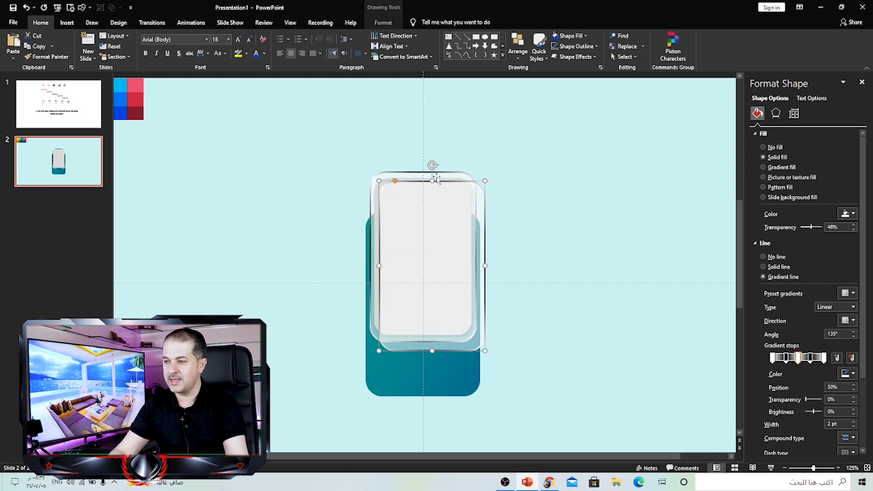
{"action": "left_click_drag", "start_coordinate": [469, 182], "coordinate": [617, 180]}
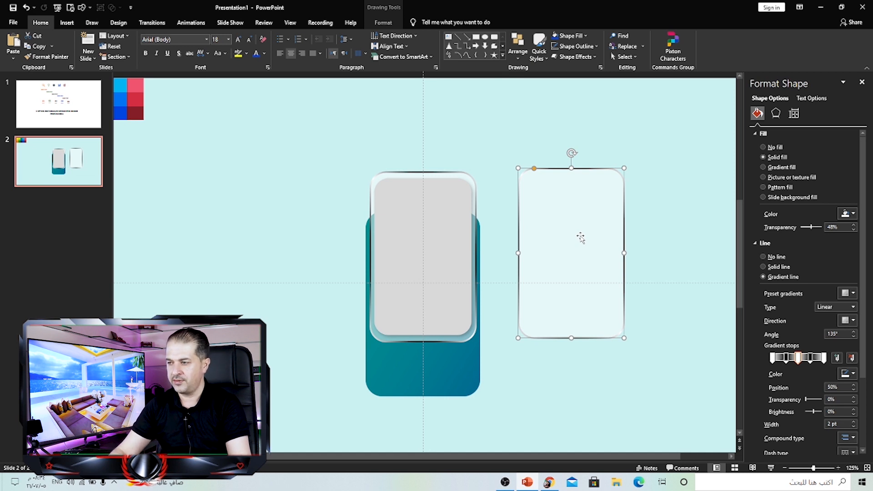
{"action": "mouse_move", "coordinate": [602, 186]}
{"action": "left_mouse_down"}
{"action": "mouse_move", "coordinate": [584, 181]}
{"action": "mouse_move", "coordinate": [590, 191]}
{"action": "left_mouse_up"}
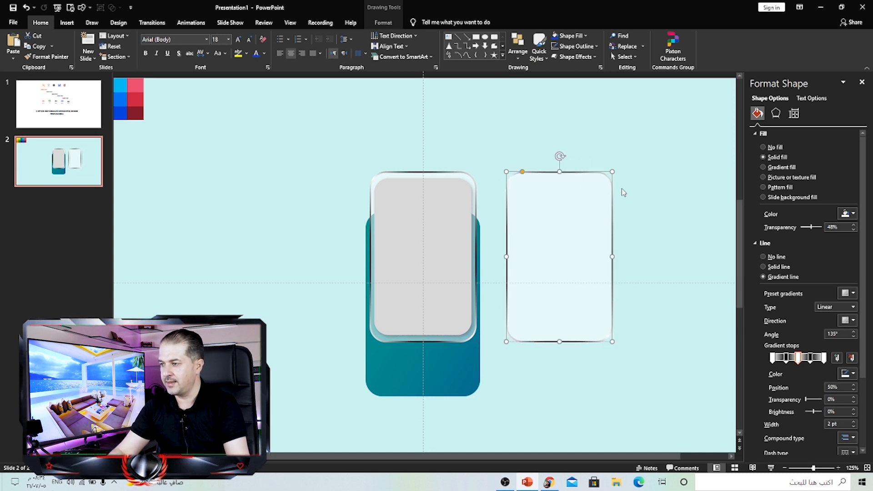
{"action": "left_click", "coordinate": [770, 257]}
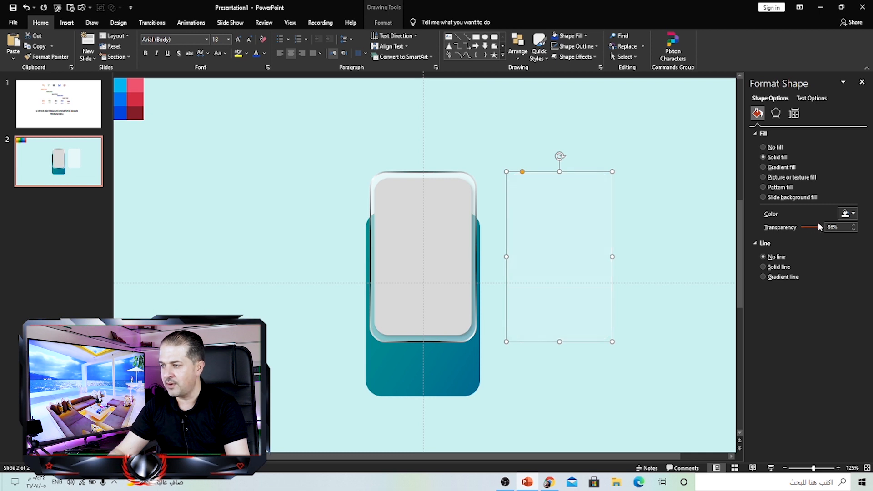
{"action": "left_click_drag", "start_coordinate": [821, 227], "coordinate": [799, 228]}
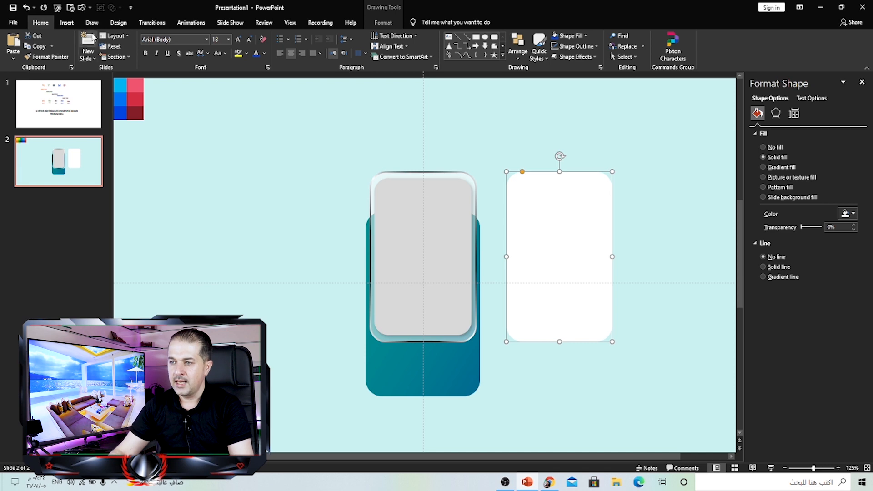
Draw an oval about 10.9 cm high and 4.1 cm wide overlapping the right side of the white rectangle
{"action": "left_click", "coordinate": [67, 23]}
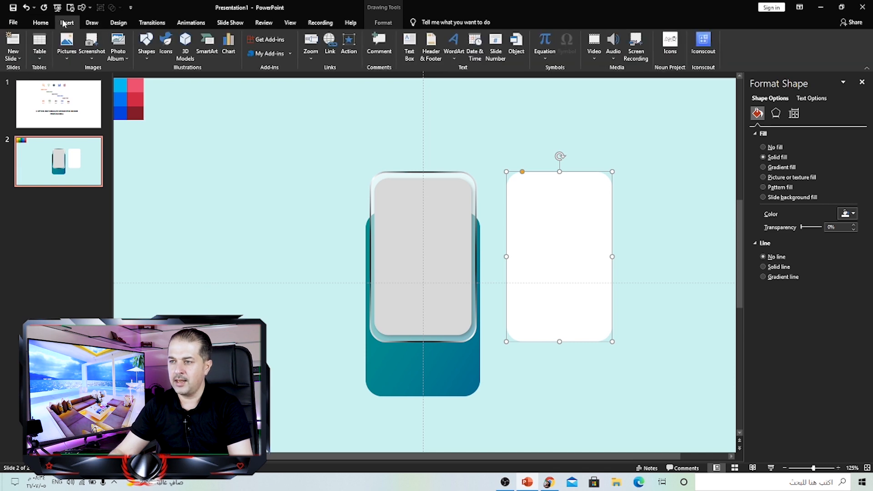
{"action": "left_click", "coordinate": [146, 59]}
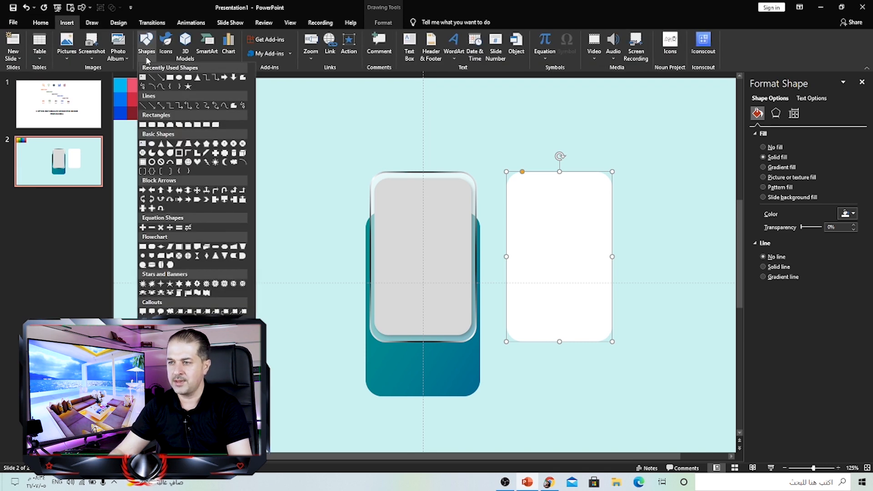
{"action": "left_click", "coordinate": [179, 77]}
{"action": "mouse_move", "coordinate": [615, 144]}
{"action": "left_mouse_down"}
{"action": "mouse_move", "coordinate": [624, 288]}
{"action": "mouse_move", "coordinate": [702, 374]}
{"action": "left_mouse_up"}
{"action": "left_click_drag", "start_coordinate": [653, 274], "coordinate": [617, 284]}
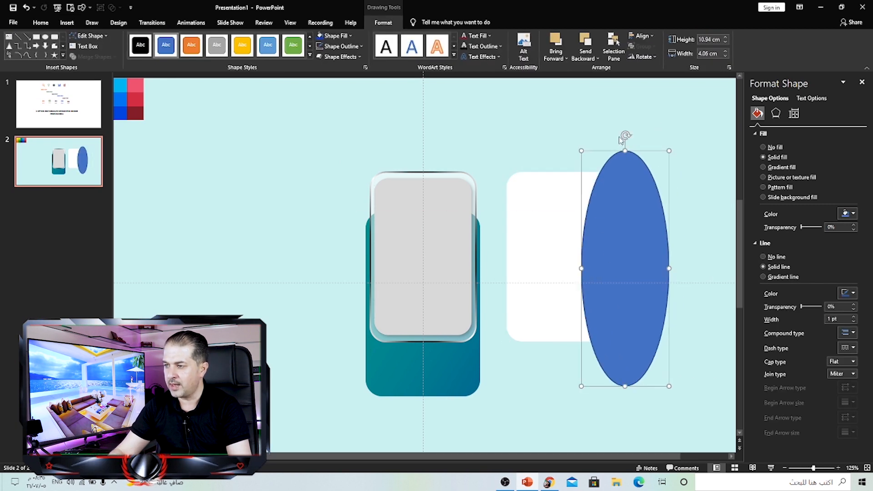
Tilt the oval clockwise, resize it to about 11.7 by 6 cm and position it so only the white rectangle's upper-left area stays uncovered
{"action": "left_click_drag", "start_coordinate": [624, 135], "coordinate": [689, 151]}
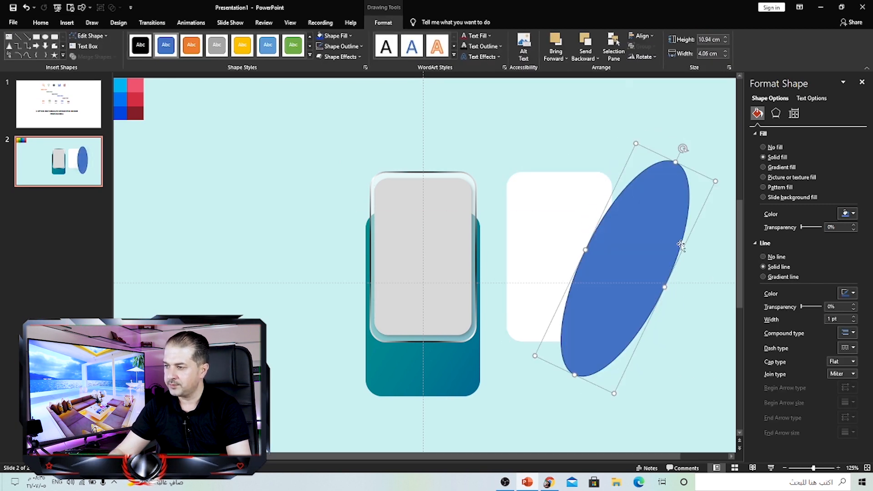
{"action": "left_click_drag", "start_coordinate": [654, 214], "coordinate": [604, 257]}
{"action": "left_click_drag", "start_coordinate": [611, 300], "coordinate": [673, 332]}
{"action": "left_click_drag", "start_coordinate": [593, 278], "coordinate": [590, 267]}
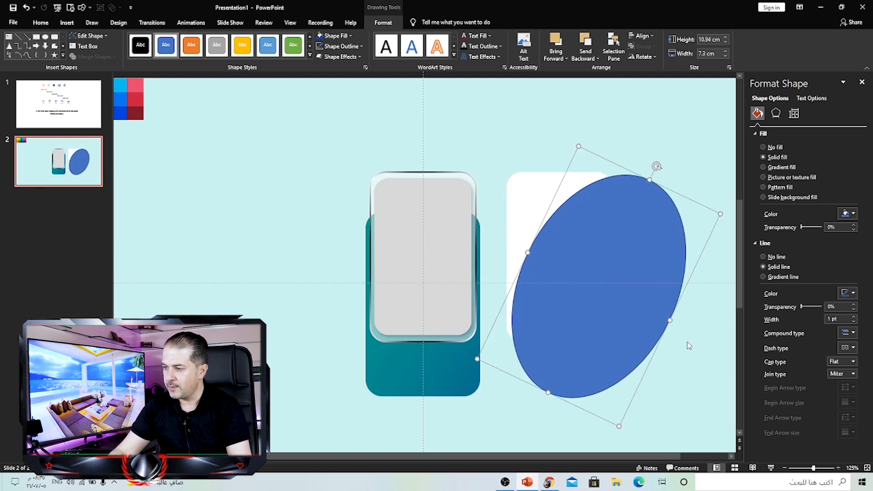
{"action": "left_click_drag", "start_coordinate": [667, 317], "coordinate": [644, 306]}
{"action": "left_click_drag", "start_coordinate": [585, 273], "coordinate": [579, 279]}
{"action": "left_click_drag", "start_coordinate": [639, 172], "coordinate": [643, 166]}
{"action": "left_click_drag", "start_coordinate": [601, 242], "coordinate": [612, 259]}
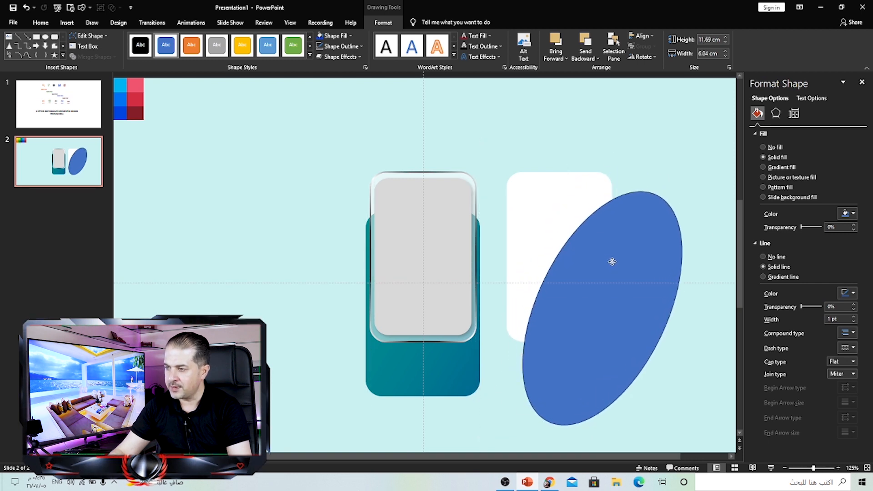
{"action": "left_click_drag", "start_coordinate": [580, 321], "coordinate": [571, 298]}
Subtract the tilted oval from the white rectangle to leave a curved highlight shape
{"action": "left_click", "coordinate": [532, 190]}
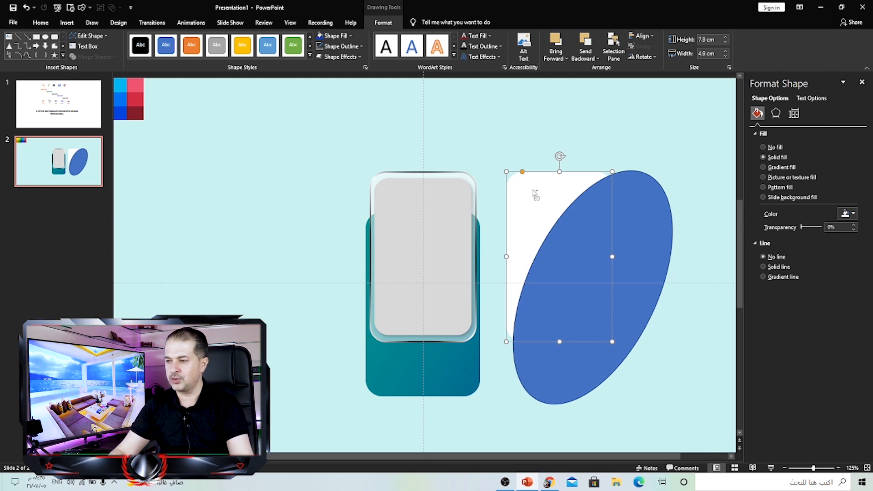
{"action": "left_click", "coordinate": [651, 233], "text": "shift"}
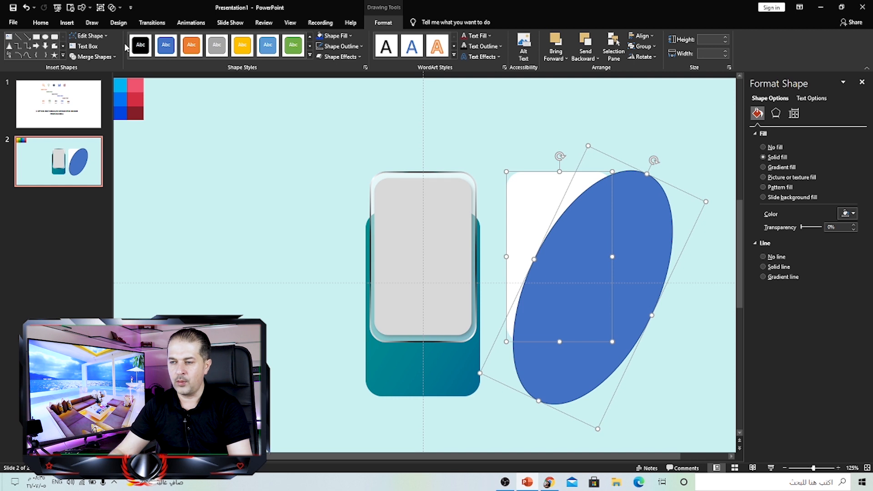
{"action": "left_click", "coordinate": [107, 57]}
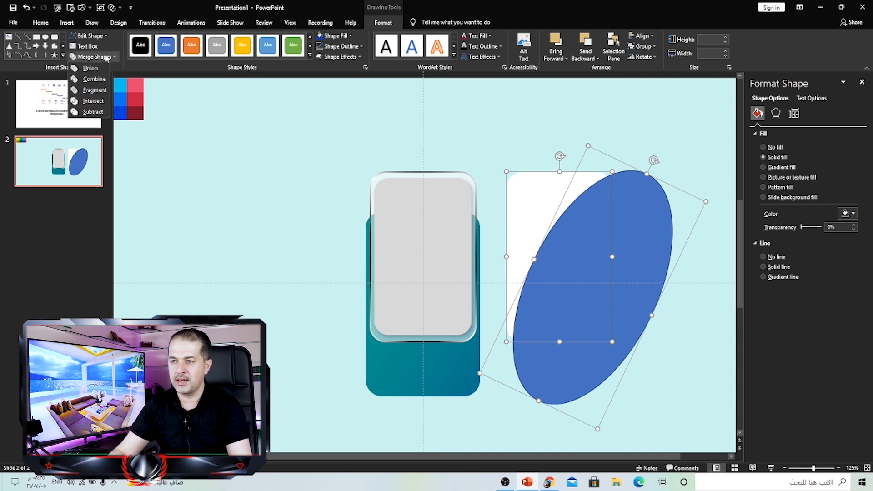
{"action": "left_click", "coordinate": [92, 110]}
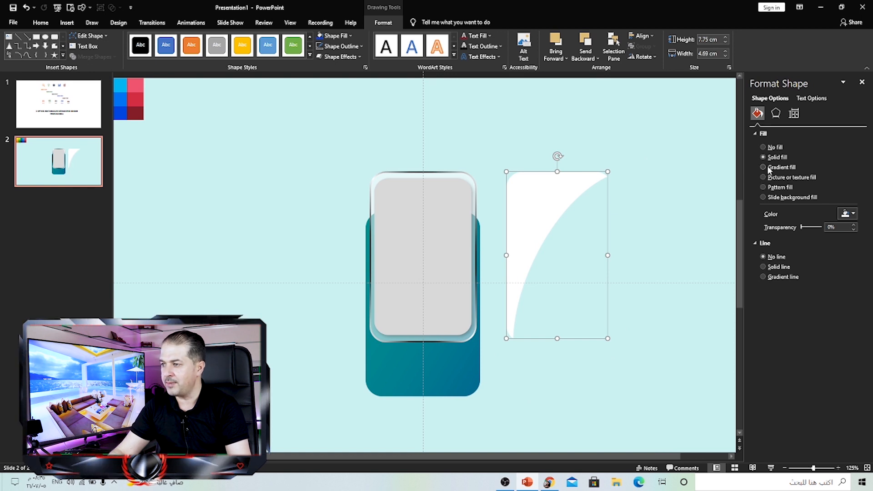
Apply a gradient fill to the curved shape, reduce it to three stops and place the black middle stop at 53%
{"action": "left_click", "coordinate": [768, 167]}
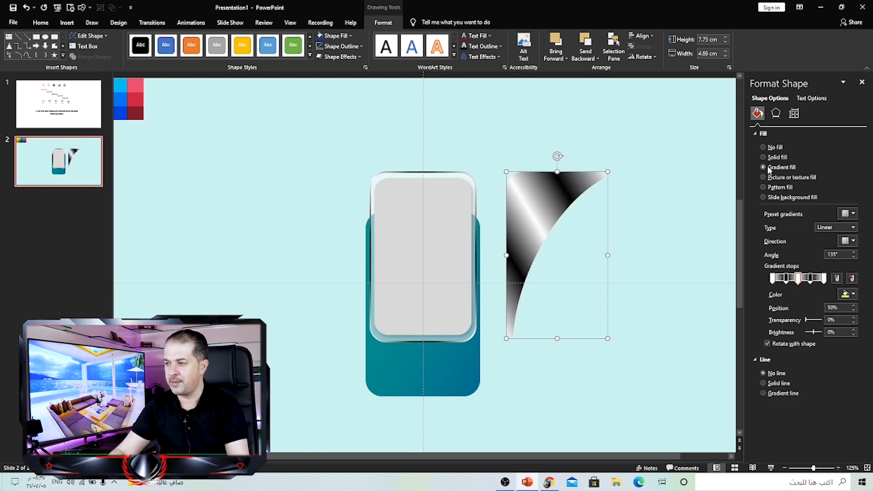
{"action": "left_click", "coordinate": [851, 278]}
{"action": "left_click", "coordinate": [852, 279]}
{"action": "left_click_drag", "start_coordinate": [809, 278], "coordinate": [800, 280]}
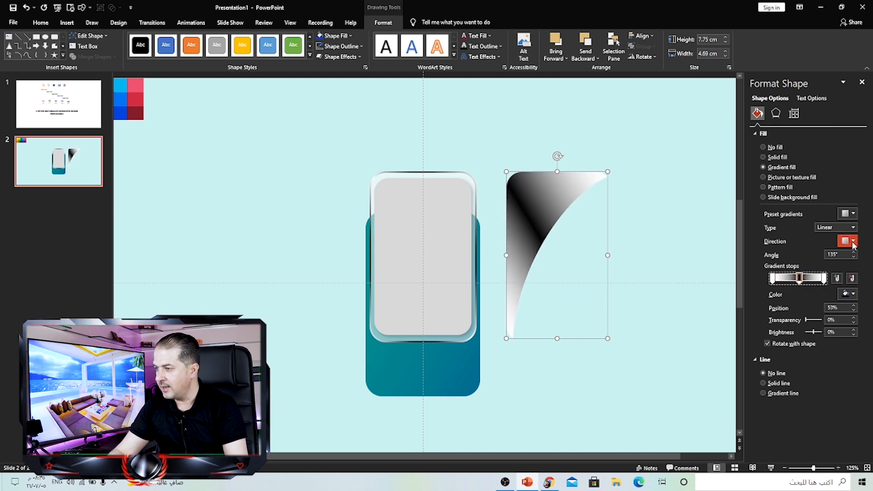
Set the curved shape's linear gradient direction to 90° and color its middle stop white
{"action": "left_click", "coordinate": [852, 241]}
{"action": "left_click", "coordinate": [801, 258]}
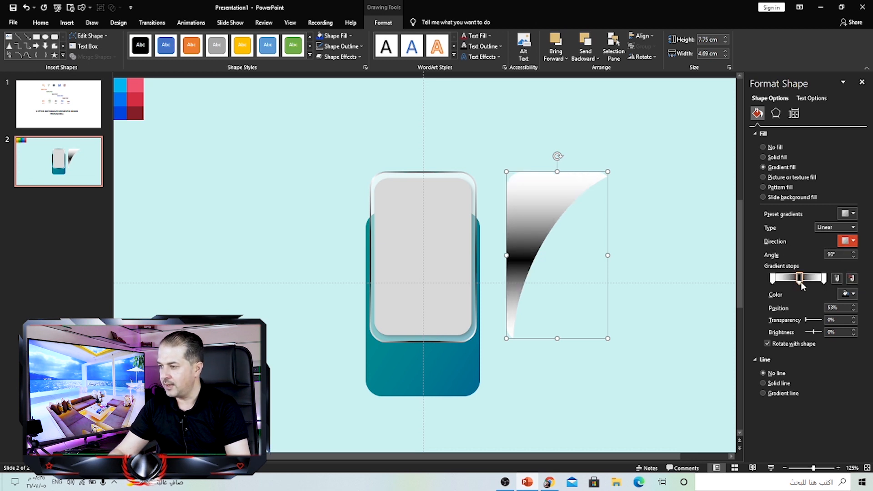
{"action": "left_click", "coordinate": [851, 295]}
{"action": "left_click", "coordinate": [800, 315]}
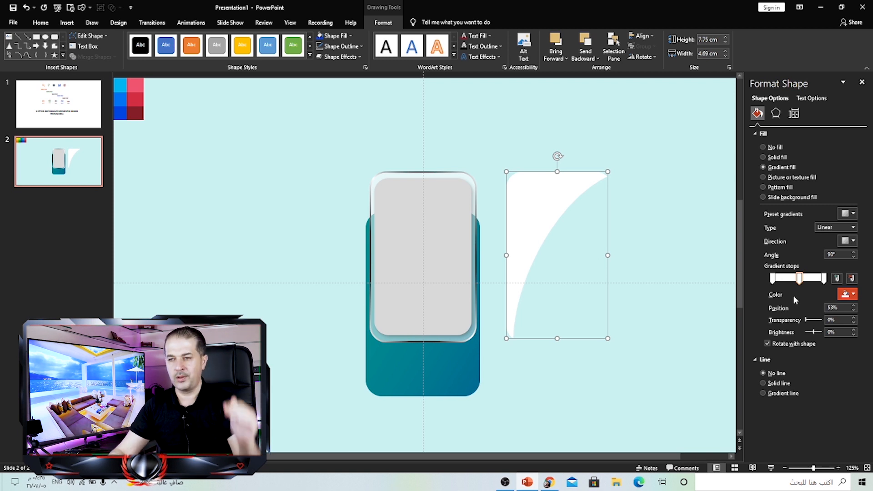
Set the curved shape's gradient transparency to 100% at the last stop, about 49% at the first and about 74% at the middle
{"action": "left_click", "coordinate": [824, 278]}
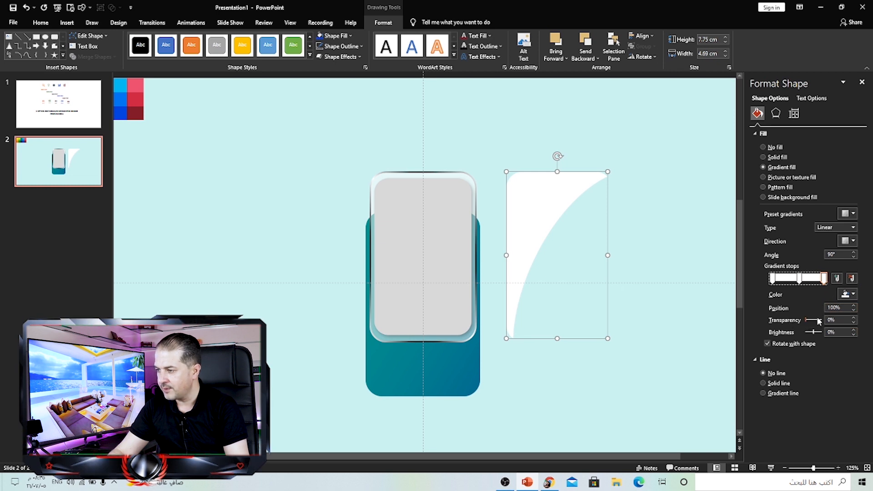
{"action": "mouse_move", "coordinate": [808, 321]}
{"action": "left_mouse_down"}
{"action": "mouse_move", "coordinate": [821, 322]}
{"action": "mouse_move", "coordinate": [813, 320]}
{"action": "left_mouse_up"}
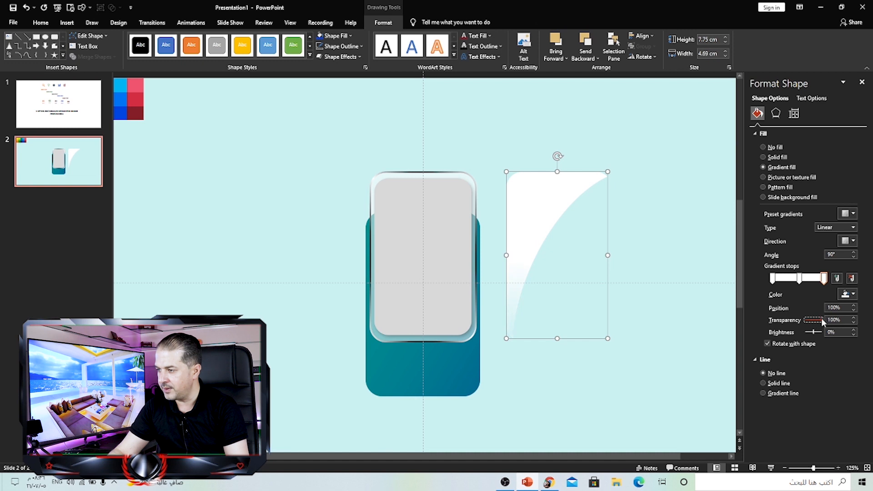
{"action": "left_click", "coordinate": [773, 279]}
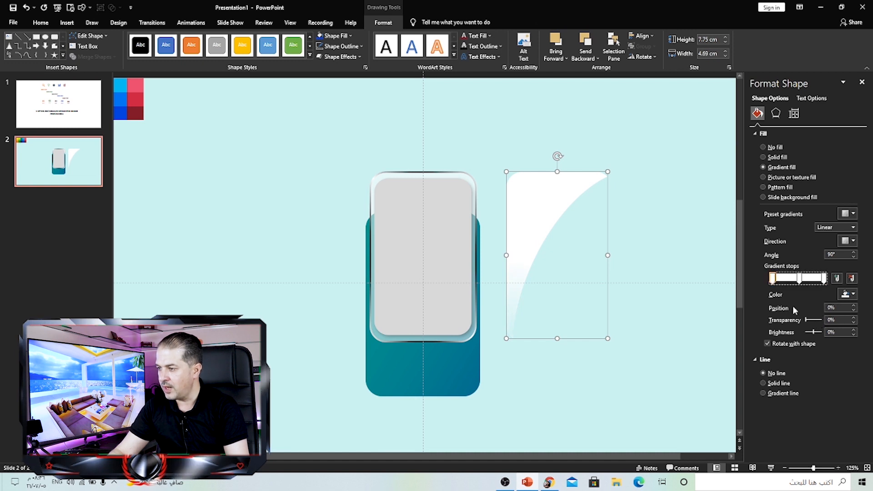
{"action": "left_click_drag", "start_coordinate": [807, 319], "coordinate": [806, 318]}
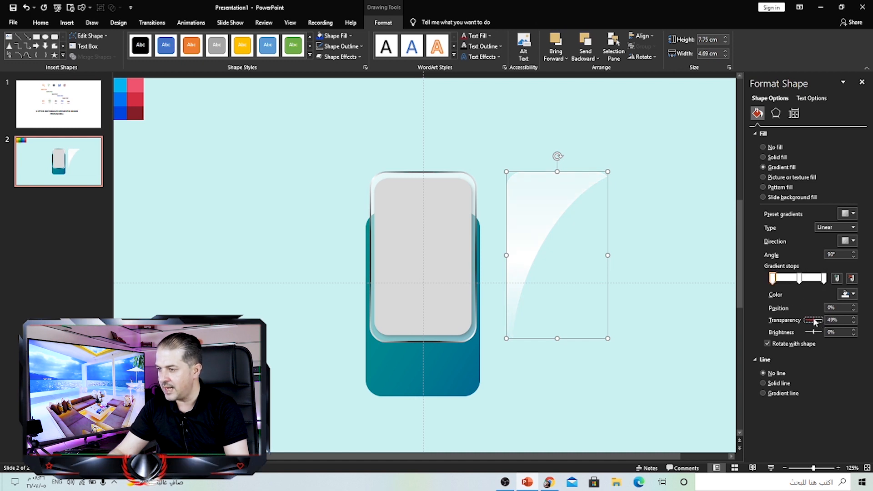
{"action": "left_click", "coordinate": [799, 278]}
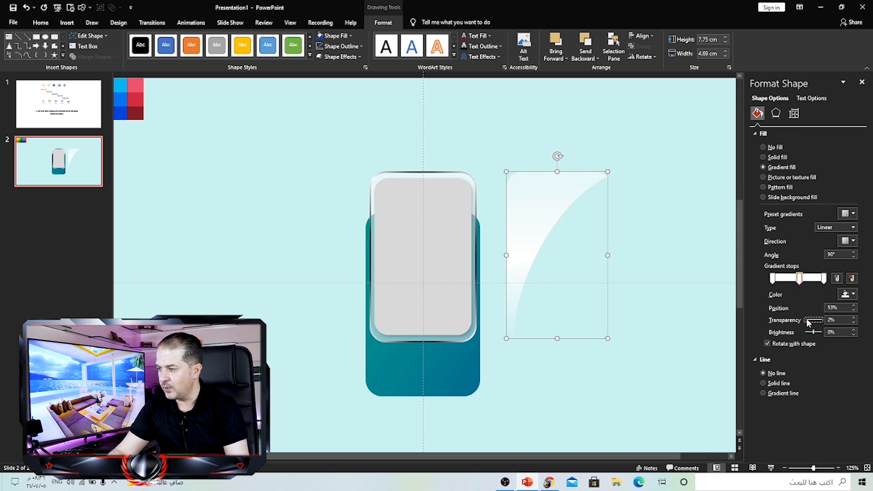
{"action": "left_click_drag", "start_coordinate": [810, 320], "coordinate": [818, 322]}
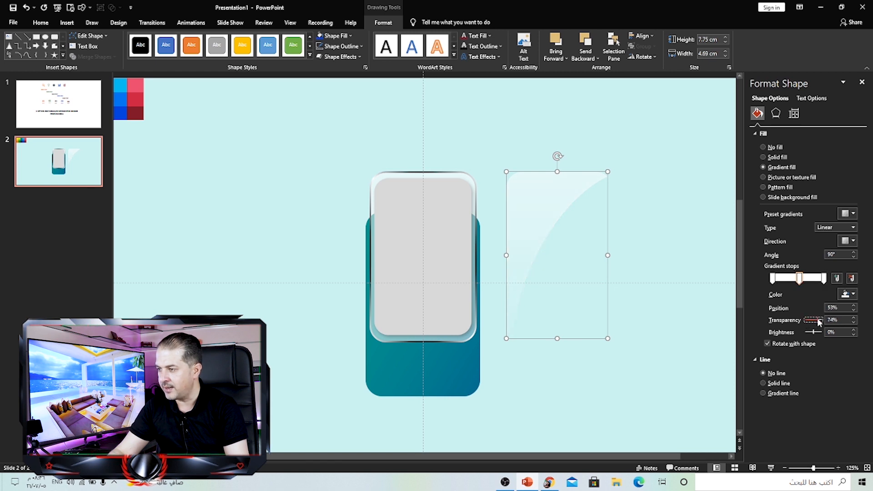
Set the curved highlight's middle gradient stop to 52% and place the highlight over the grey rounded rectangle, aligned to its upper edge
{"action": "left_click_drag", "start_coordinate": [798, 278], "coordinate": [804, 282]}
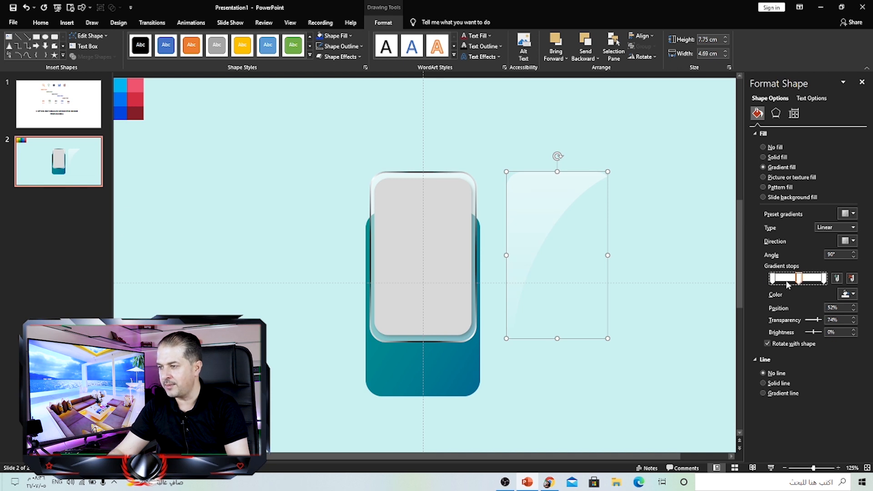
{"action": "left_click_drag", "start_coordinate": [528, 193], "coordinate": [394, 189]}
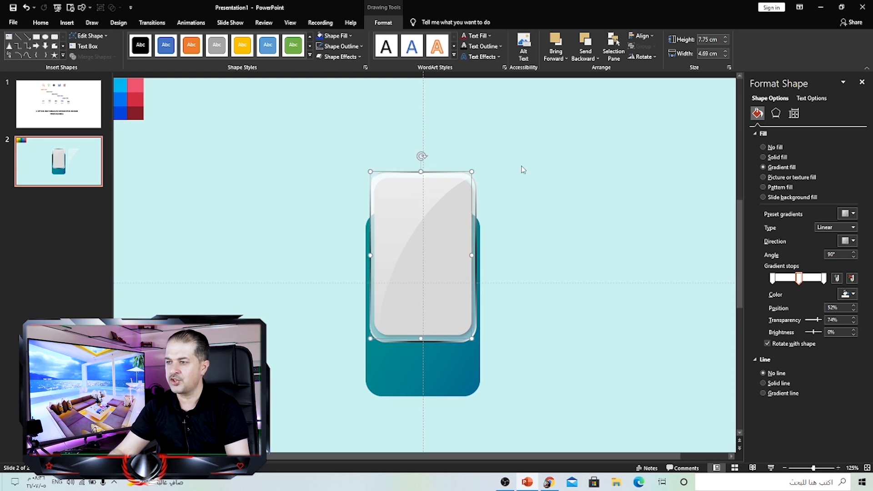
{"action": "left_click", "coordinate": [556, 160]}
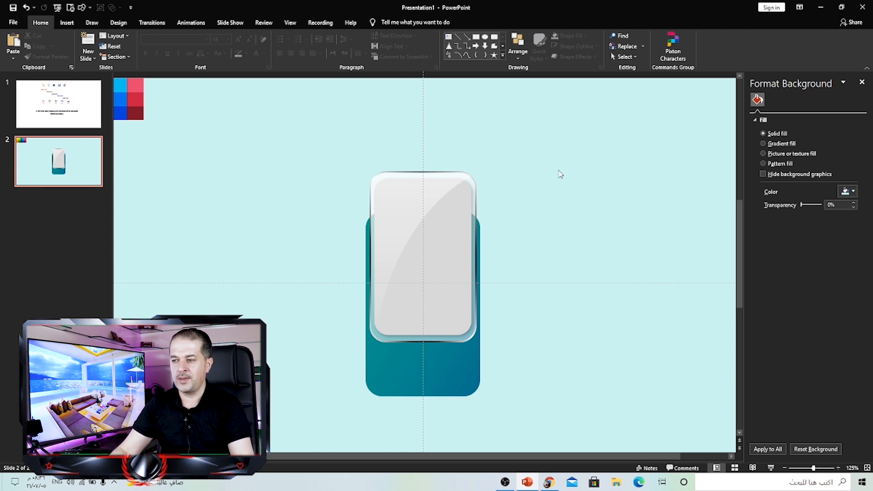
Duplicate the teal rounded rectangle beside the card and shrink the copy to about 3.16 cm wide and 1.89 cm high
{"action": "left_click", "coordinate": [441, 372]}
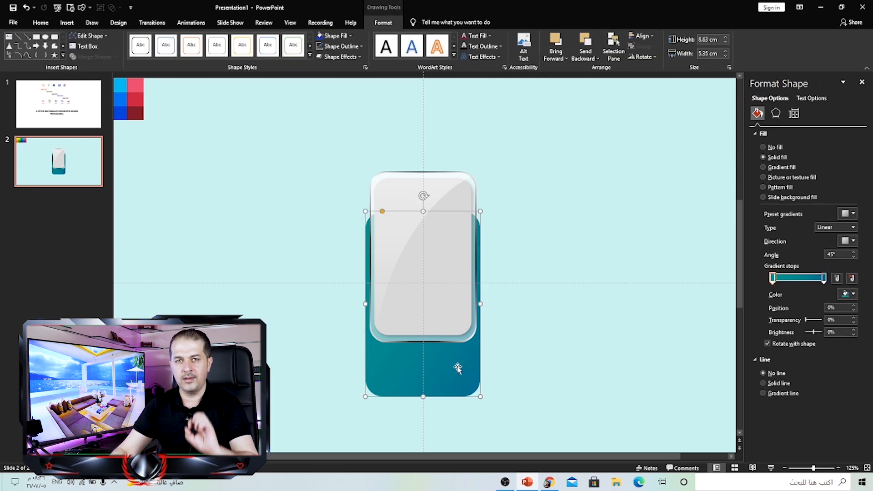
{"action": "left_click_drag", "start_coordinate": [462, 376], "coordinate": [598, 335]}
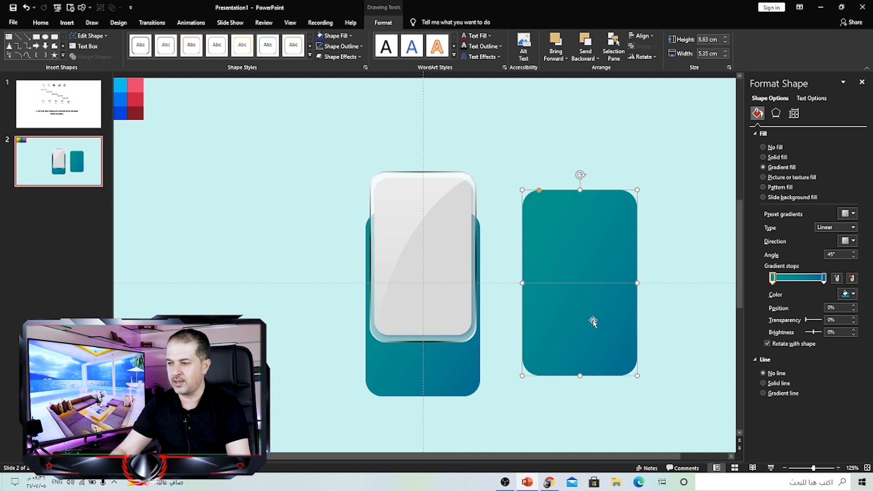
{"action": "left_click_drag", "start_coordinate": [522, 190], "coordinate": [583, 335]}
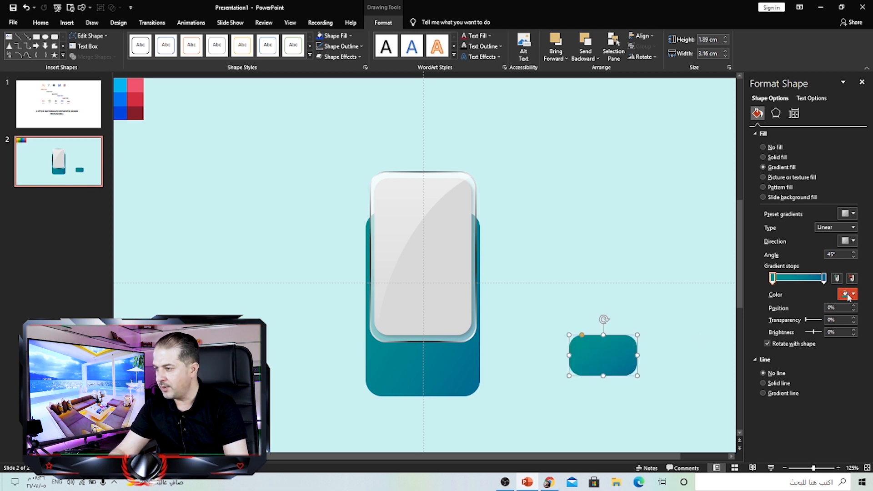
Give the small rectangle a solid navy fill sampled from the palette and centre it in the teal base below the glass, 4.2 cm wide
{"action": "left_click", "coordinate": [777, 157]}
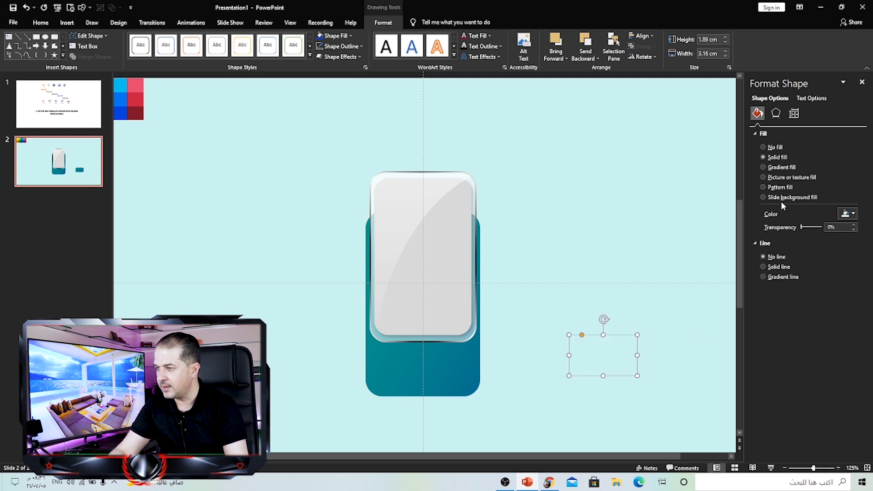
{"action": "left_click", "coordinate": [847, 214]}
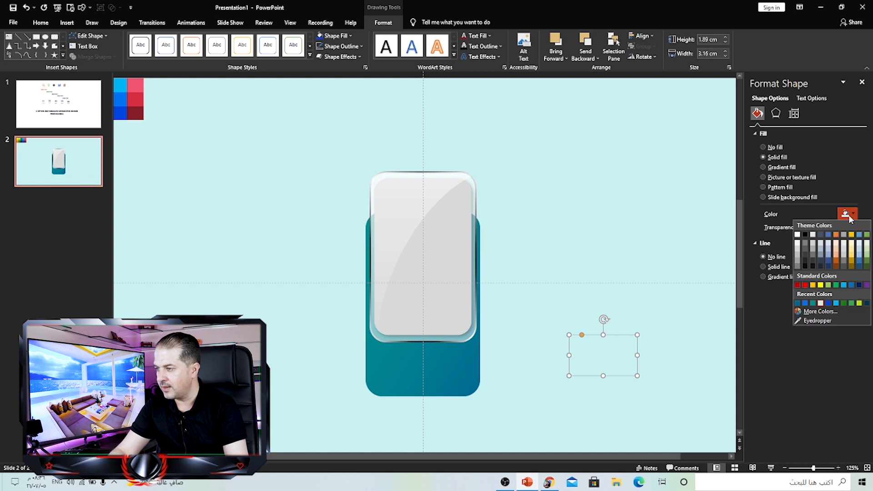
{"action": "left_click", "coordinate": [814, 320]}
{"action": "scroll", "coordinate": [222, 184], "scroll_direction": "down", "scroll_amount": 3}
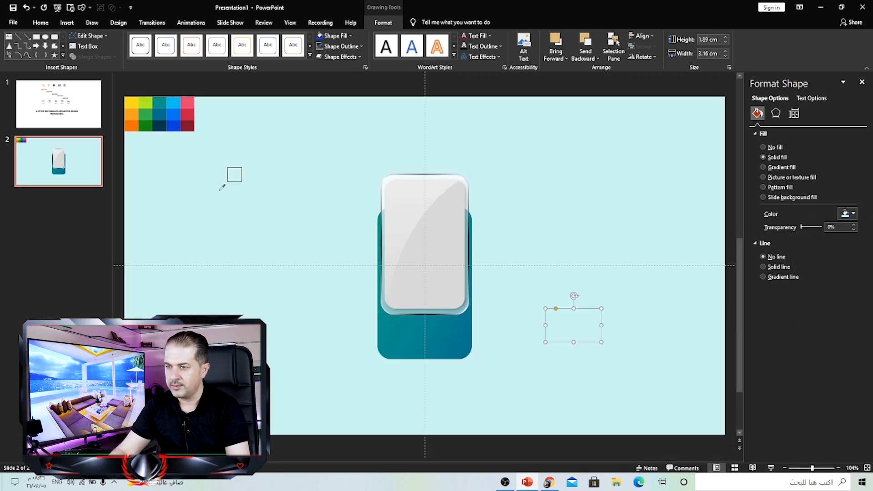
{"action": "left_click", "coordinate": [168, 130]}
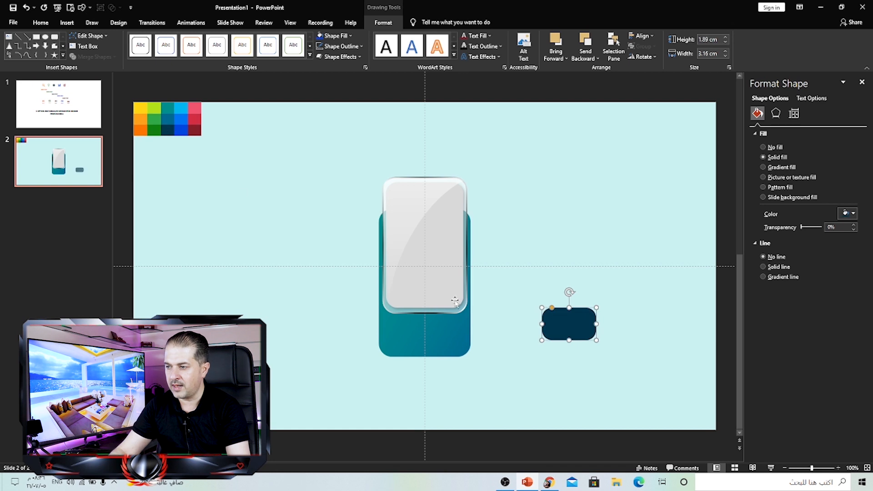
{"action": "left_click_drag", "start_coordinate": [571, 321], "coordinate": [436, 335]}
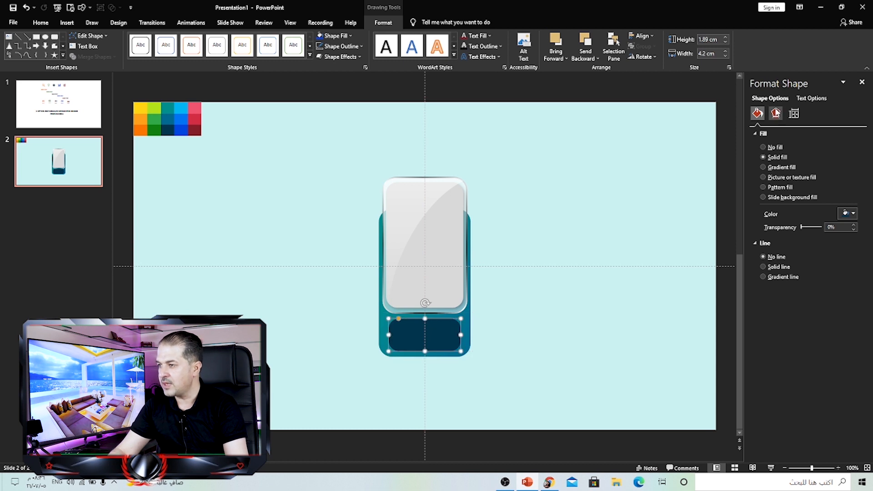
Apply the centred inner shadow preset to the navy rectangle with 30% shadow transparency
{"action": "left_click", "coordinate": [776, 113]}
{"action": "left_click", "coordinate": [849, 146]}
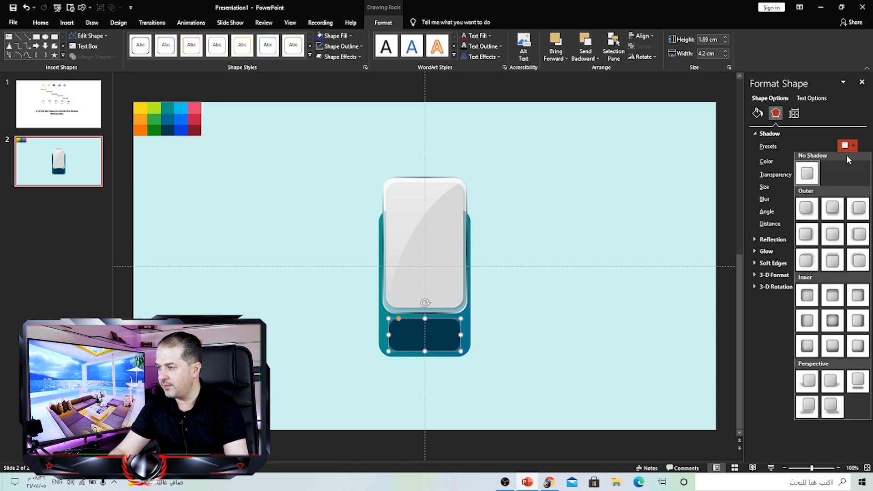
{"action": "left_click", "coordinate": [832, 324]}
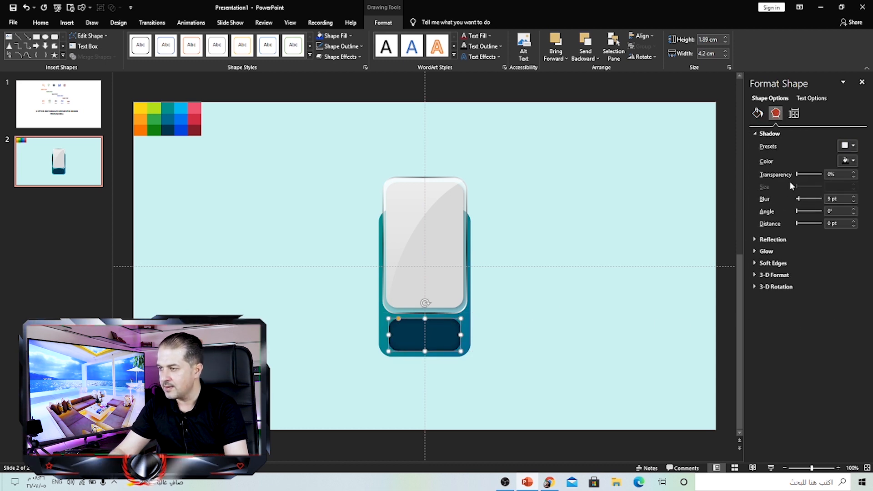
{"action": "left_click_drag", "start_coordinate": [797, 173], "coordinate": [804, 173]}
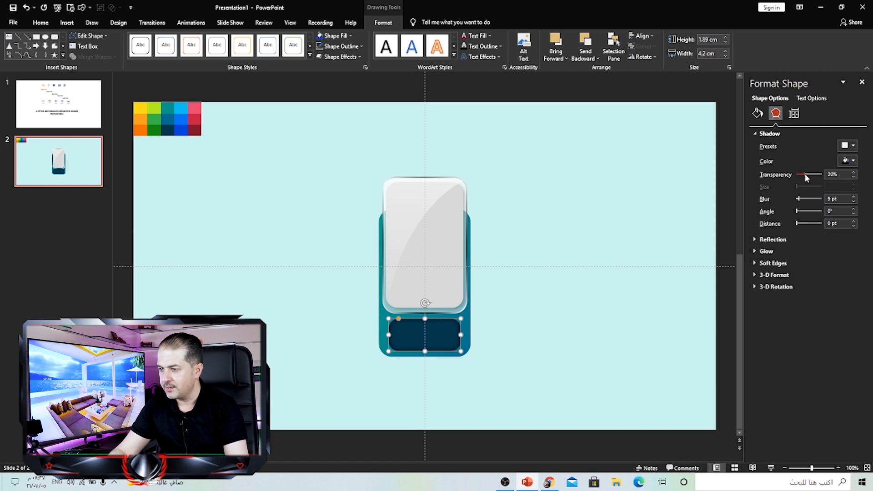
{"action": "left_click", "coordinate": [681, 258]}
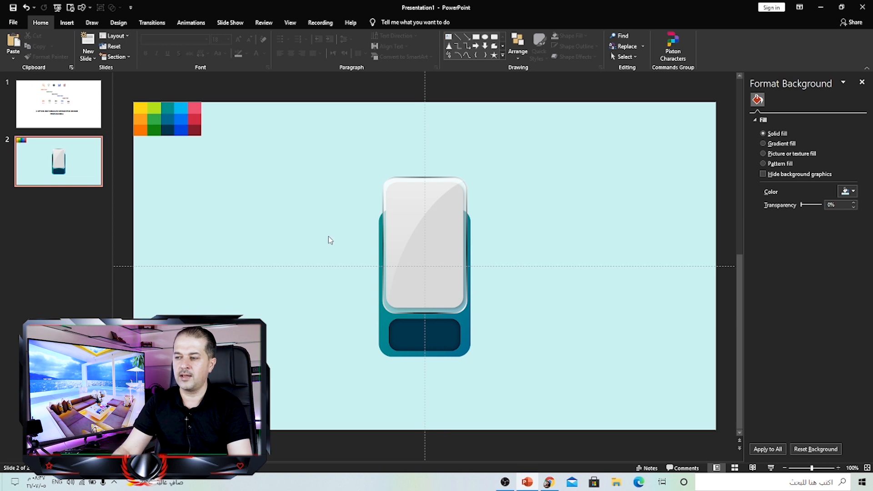
Apply the first reflection variation to the large teal rounded rectangle
{"action": "left_click", "coordinate": [384, 325]}
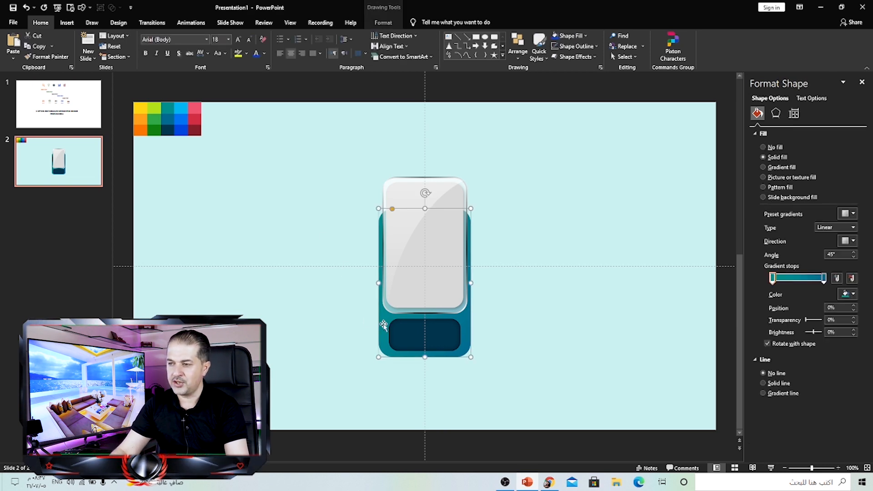
{"action": "left_click", "coordinate": [776, 113]}
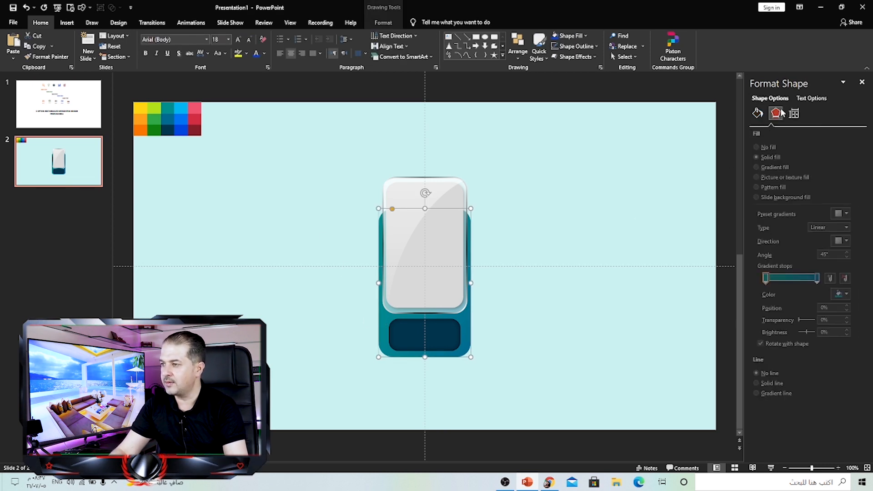
{"action": "left_click", "coordinate": [755, 239]}
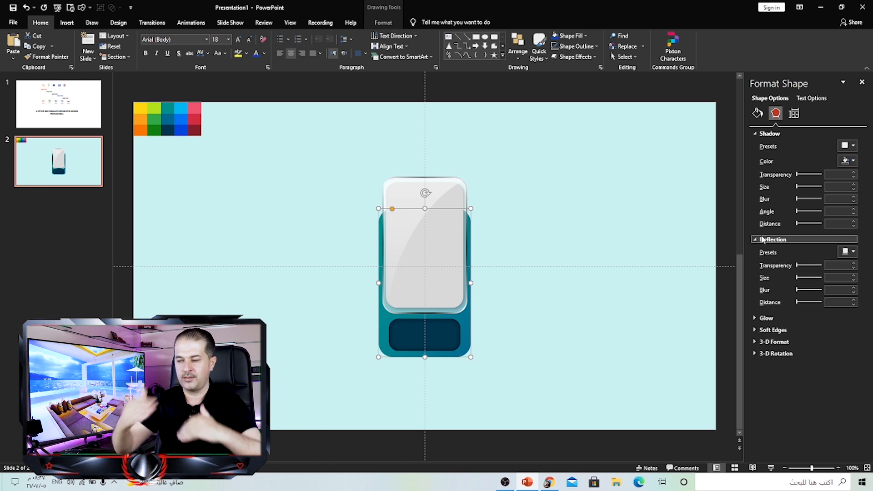
{"action": "left_click", "coordinate": [848, 252]}
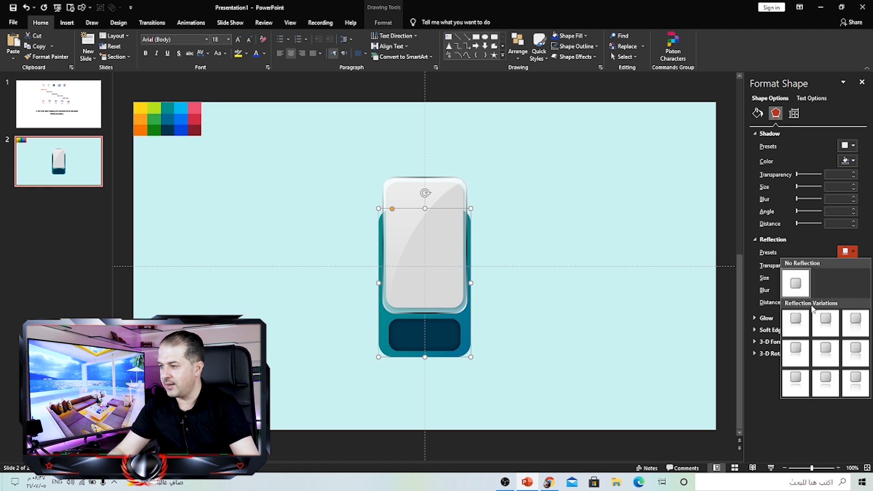
{"action": "left_click", "coordinate": [802, 324]}
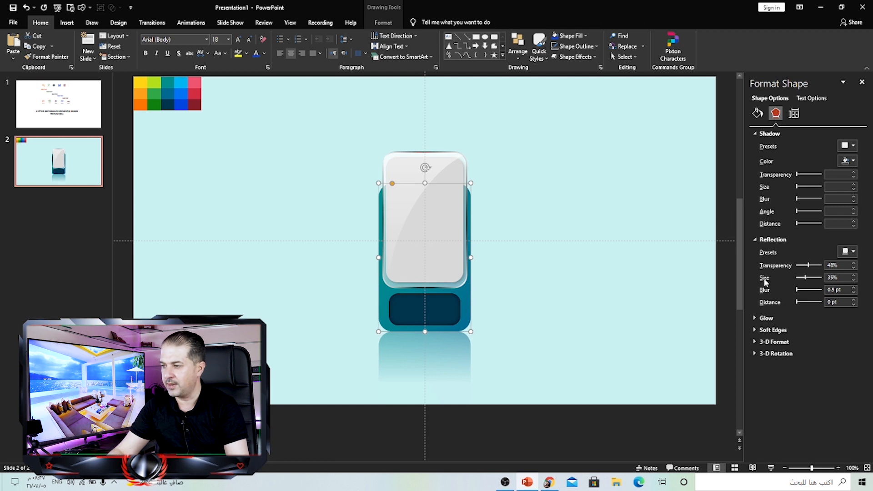
Adjust the teal rectangle's reflection to 37% size, about 16 pt blur and 1 pt distance
{"action": "left_click_drag", "start_coordinate": [799, 291], "coordinate": [805, 278]}
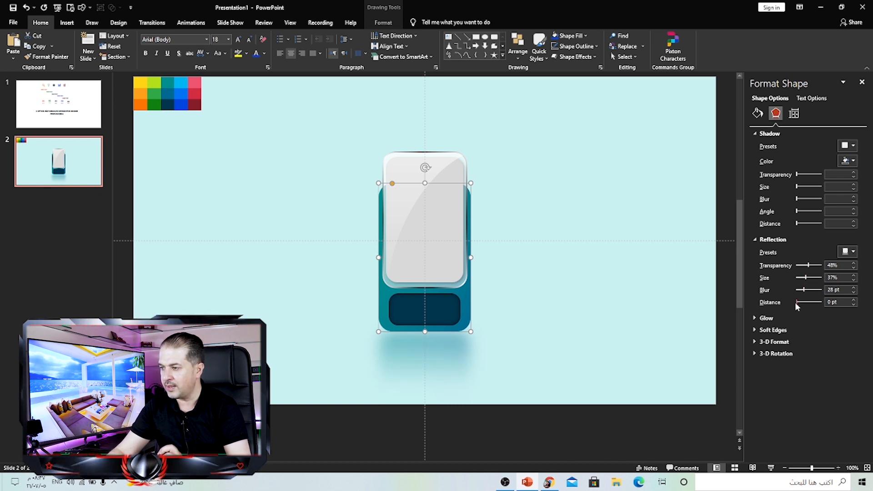
{"action": "left_click_drag", "start_coordinate": [798, 301], "coordinate": [795, 300]}
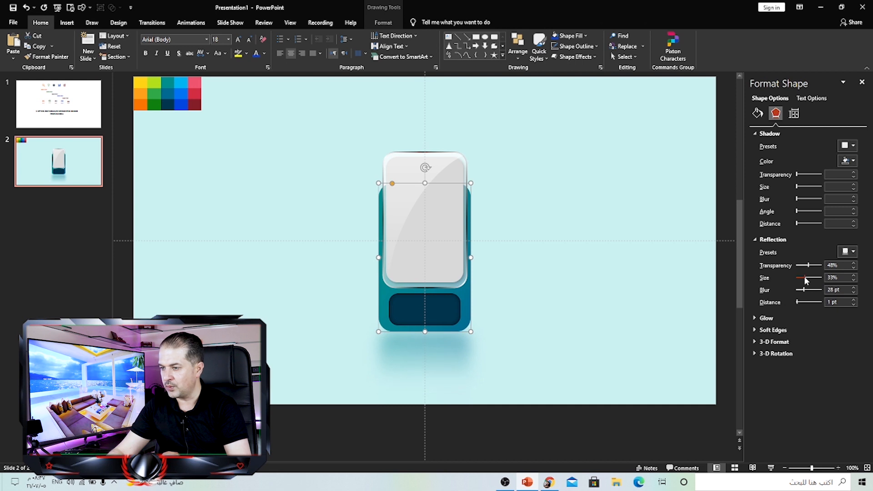
{"action": "left_click_drag", "start_coordinate": [803, 278], "coordinate": [801, 294]}
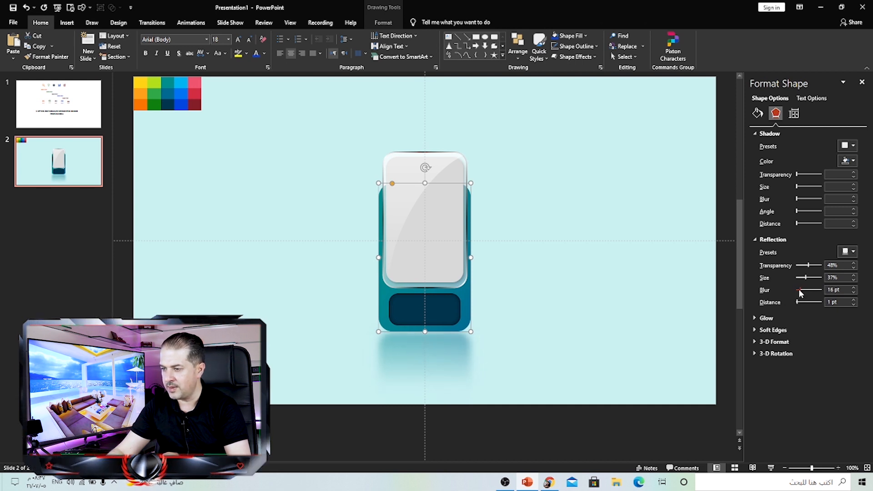
{"action": "left_click", "coordinate": [503, 282]}
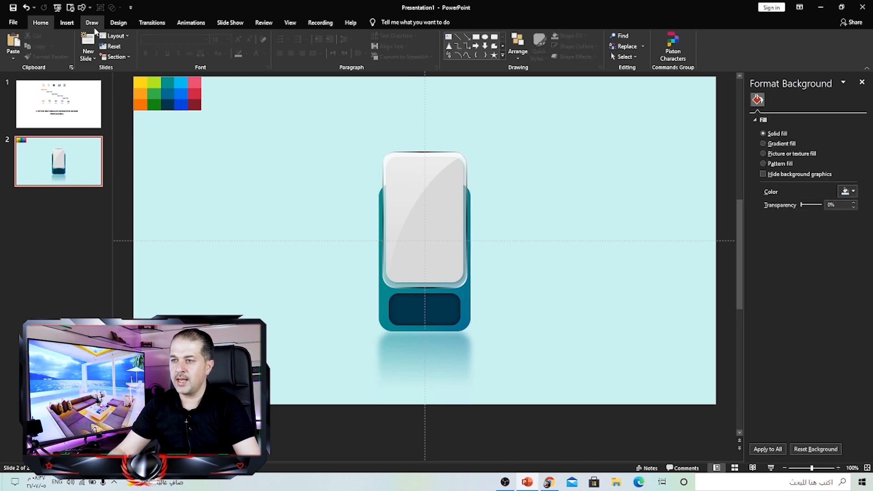
Draw a flat oval about 6.01 cm wide and 1.98 cm high beside the card and remove its outline
{"action": "left_click", "coordinate": [67, 22]}
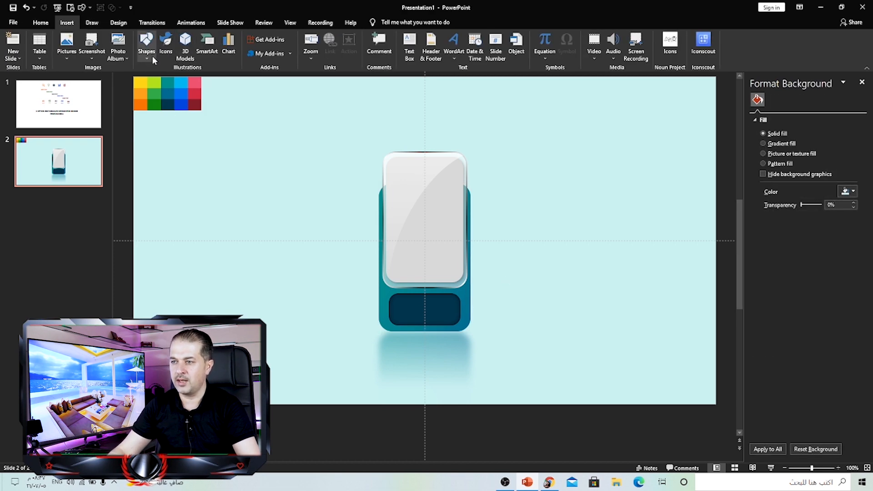
{"action": "left_click", "coordinate": [146, 53]}
{"action": "left_click", "coordinate": [178, 78]}
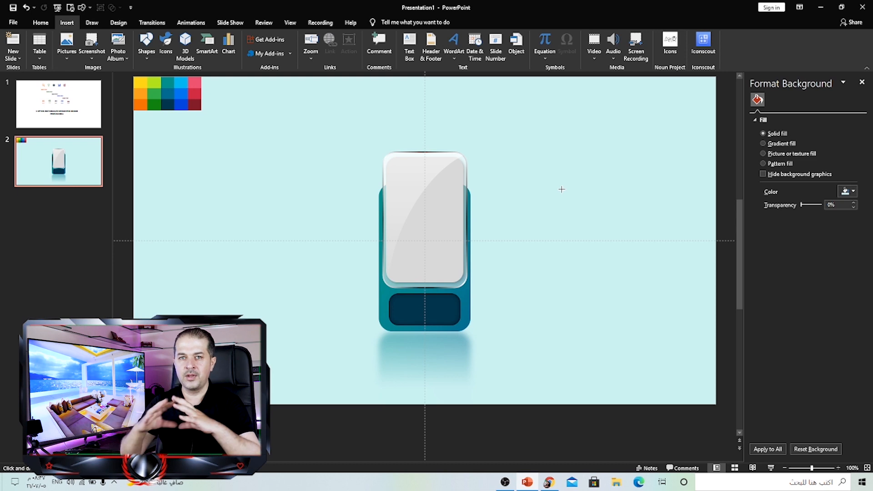
{"action": "left_click_drag", "start_coordinate": [583, 183], "coordinate": [479, 217]}
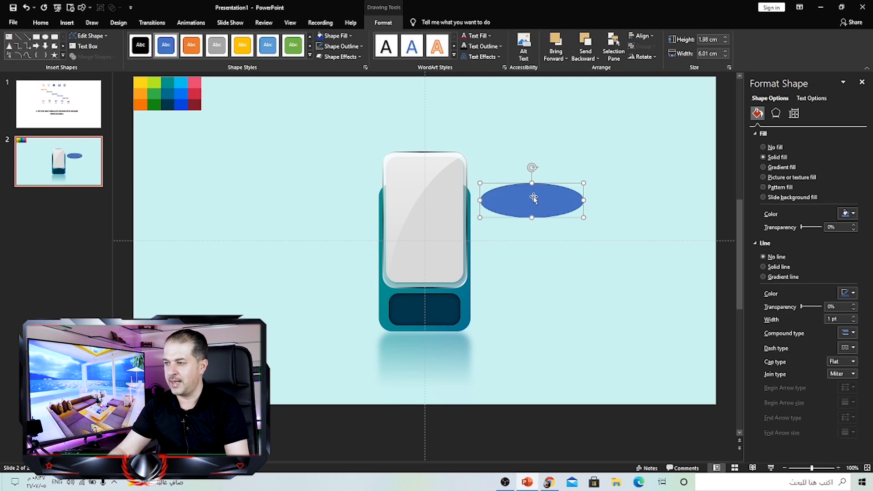
{"action": "left_click_drag", "start_coordinate": [532, 202], "coordinate": [542, 204]}
{"action": "left_click", "coordinate": [784, 258]}
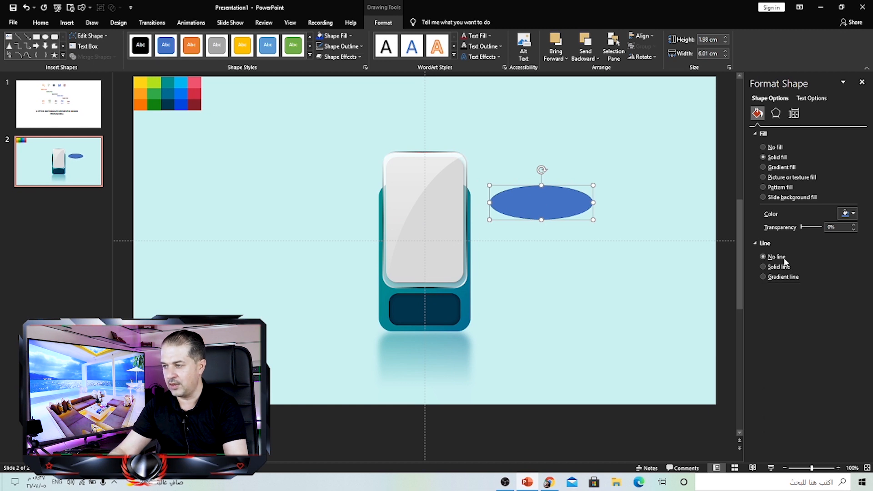
Give the oval a gradient fill of type Path and color its first stop black
{"action": "left_click", "coordinate": [788, 170]}
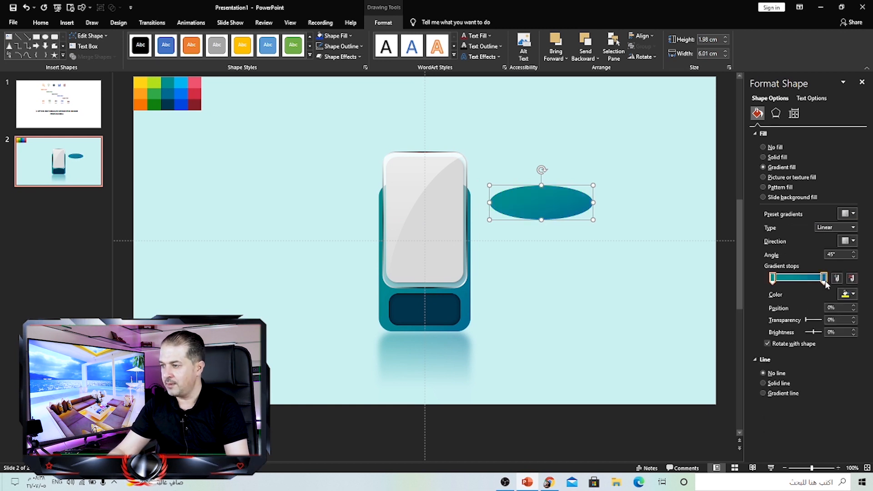
{"action": "left_click", "coordinate": [829, 229]}
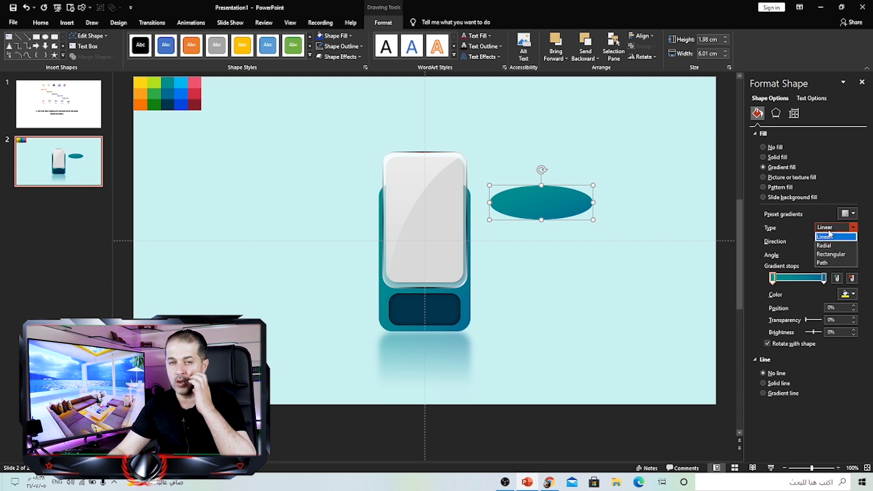
{"action": "left_click", "coordinate": [823, 263]}
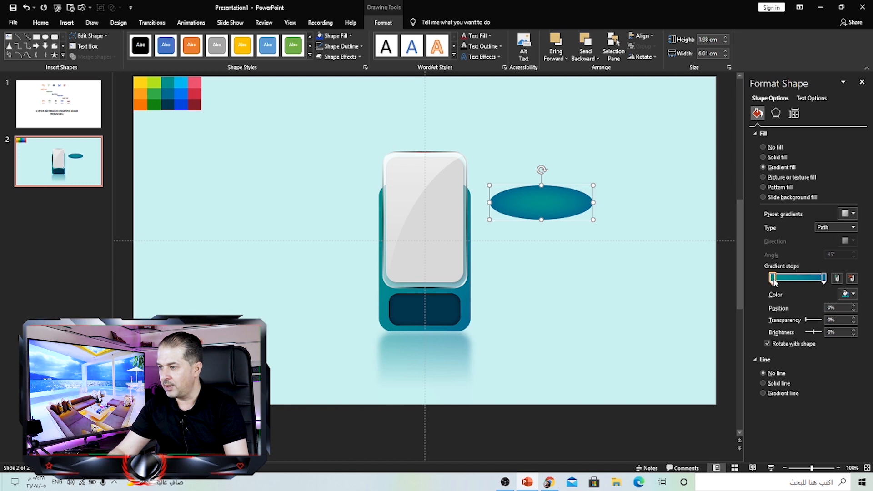
{"action": "left_click", "coordinate": [844, 293]}
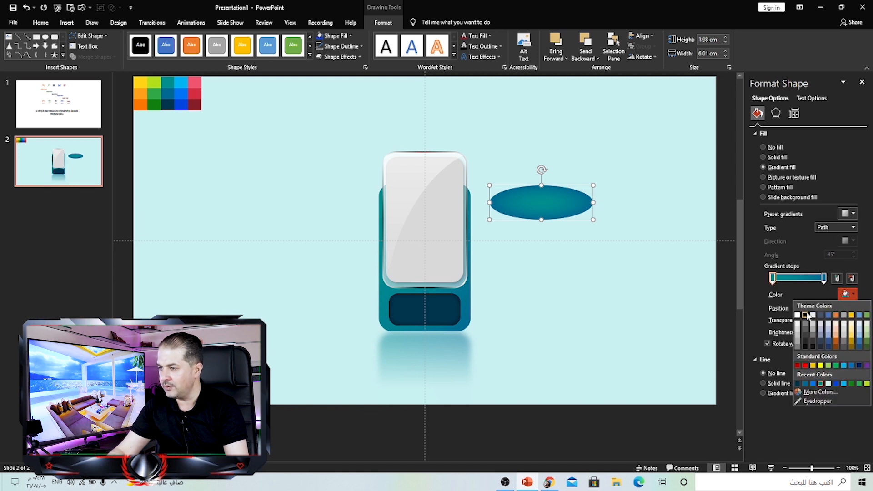
{"action": "left_click", "coordinate": [805, 315]}
Color the oval's last gradient stop with the sampled slide background color and set that stop's transparency to 100%
{"action": "left_click", "coordinate": [823, 279]}
{"action": "left_click", "coordinate": [848, 293]}
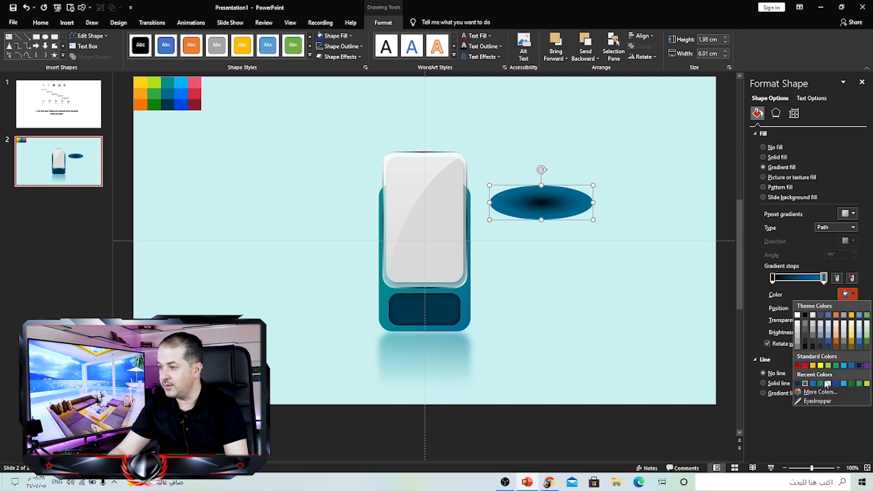
{"action": "left_click", "coordinate": [816, 403]}
{"action": "left_click", "coordinate": [652, 146]}
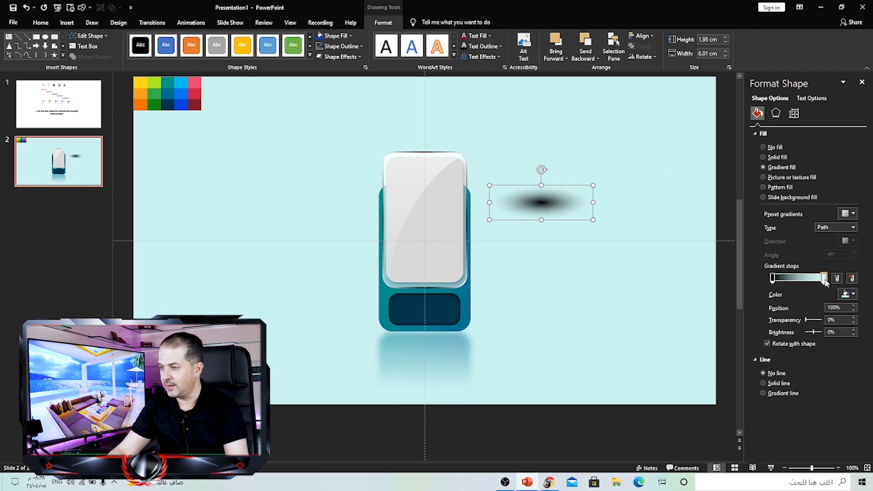
{"action": "left_click", "coordinate": [807, 320]}
{"action": "left_click_drag", "start_coordinate": [806, 320], "coordinate": [822, 320]}
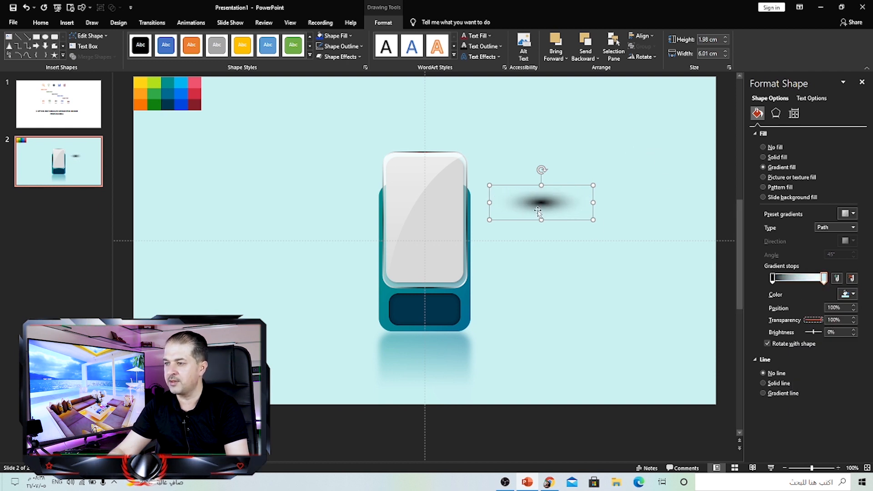
Center the gradient oval on the card's bottom edge, widen it past both sides of the card, and send it to the back
{"action": "left_click_drag", "start_coordinate": [492, 203], "coordinate": [425, 331]}
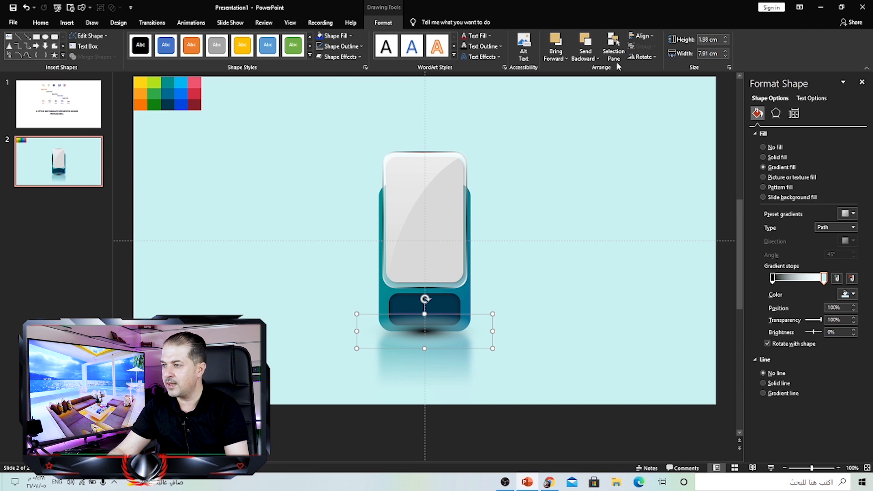
{"action": "left_click", "coordinate": [598, 58]}
{"action": "left_click", "coordinate": [591, 90]}
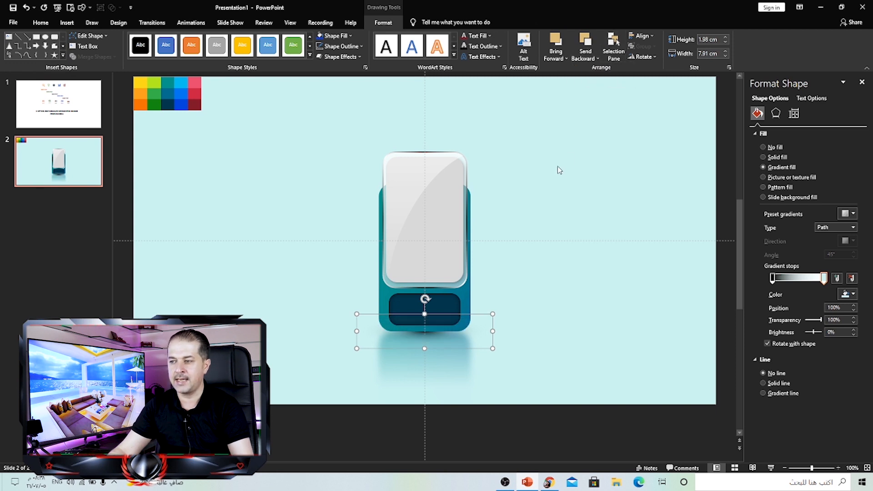
{"action": "left_click", "coordinate": [478, 313]}
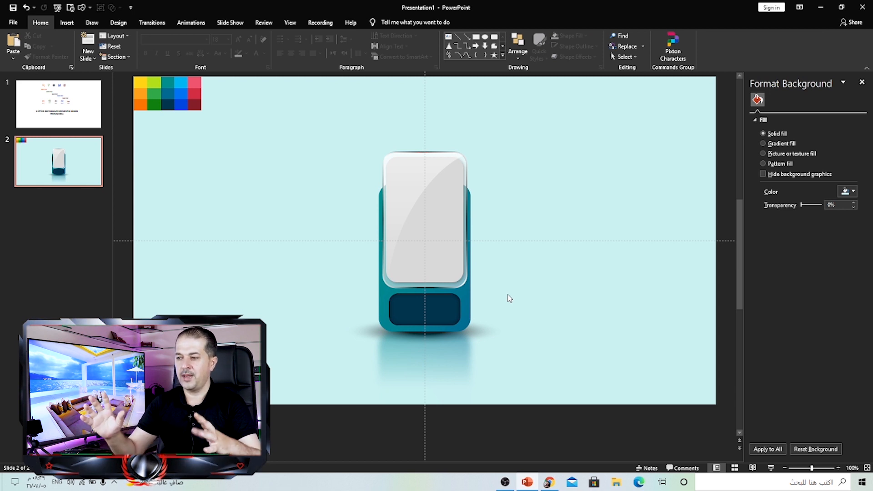
Set the reflection distance of the card's teal rectangle to about 13 pt
{"action": "left_click", "coordinate": [468, 315]}
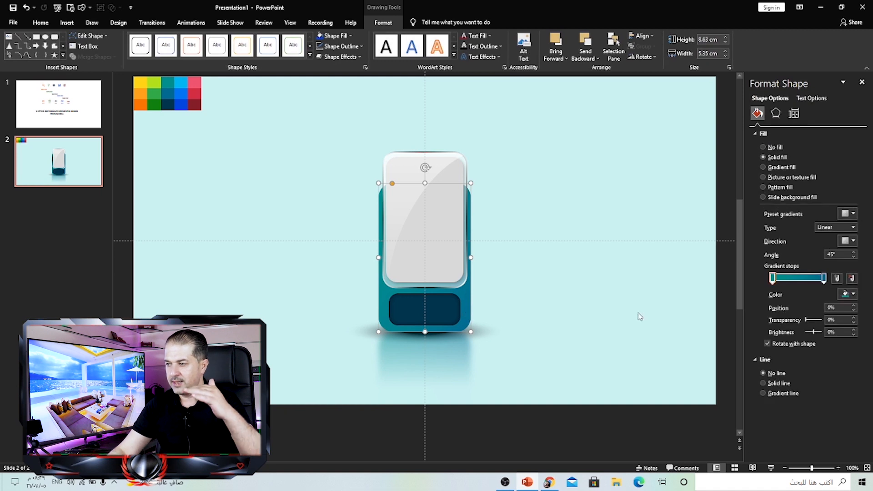
{"action": "left_click", "coordinate": [776, 114]}
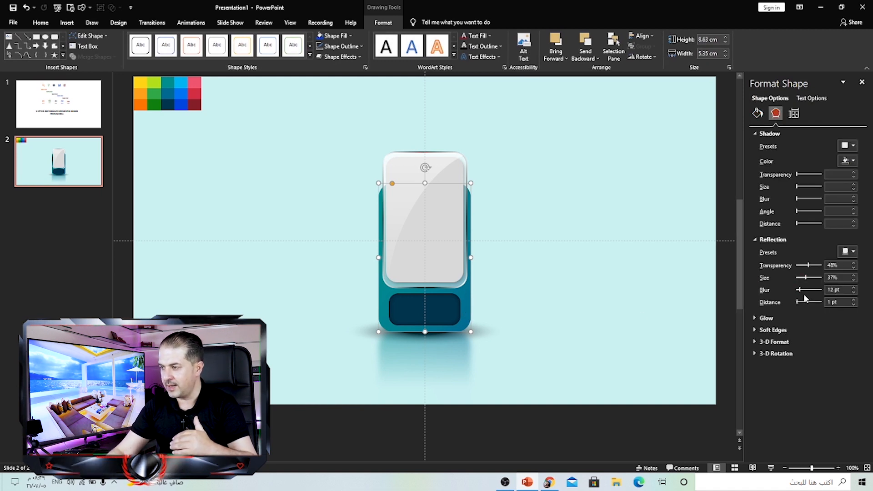
{"action": "left_click_drag", "start_coordinate": [798, 302], "coordinate": [801, 303]}
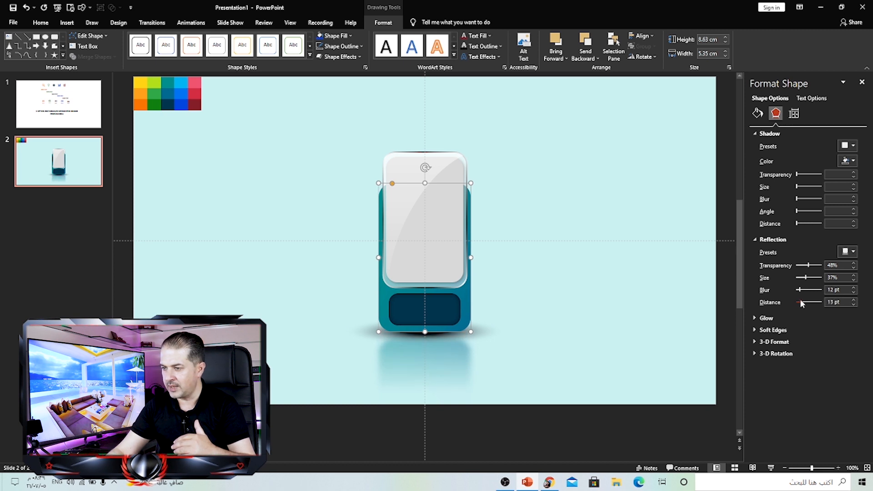
{"action": "left_click", "coordinate": [599, 318]}
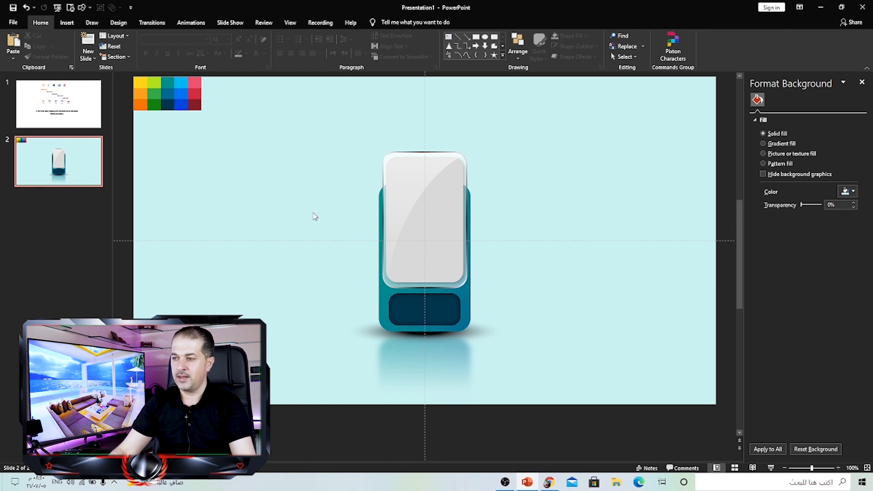
Duplicate the whole card, place the copy slightly higher to the right of the original, and send it to the back
{"action": "left_click_drag", "start_coordinate": [305, 117], "coordinate": [530, 411]}
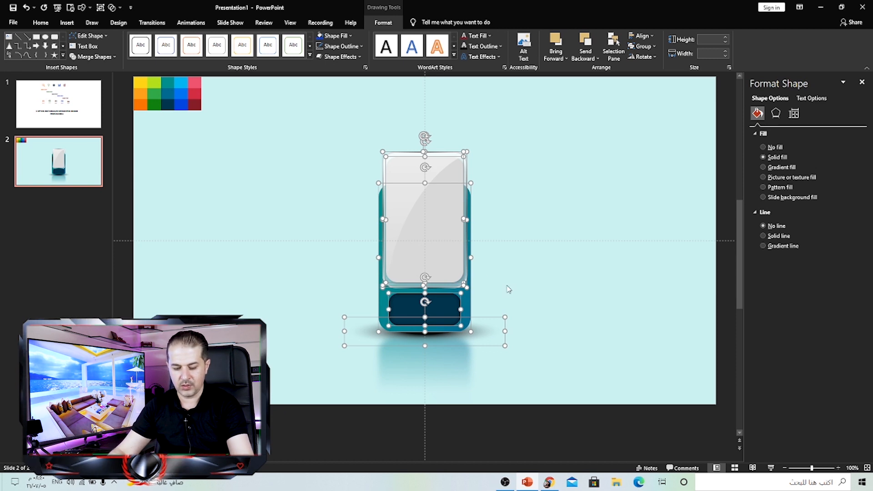
{"action": "key", "text": "ctrl+d"}
{"action": "left_click_drag", "start_coordinate": [473, 219], "coordinate": [570, 188]}
{"action": "left_click_drag", "start_coordinate": [571, 186], "coordinate": [572, 186]}
{"action": "left_click", "coordinate": [598, 62]}
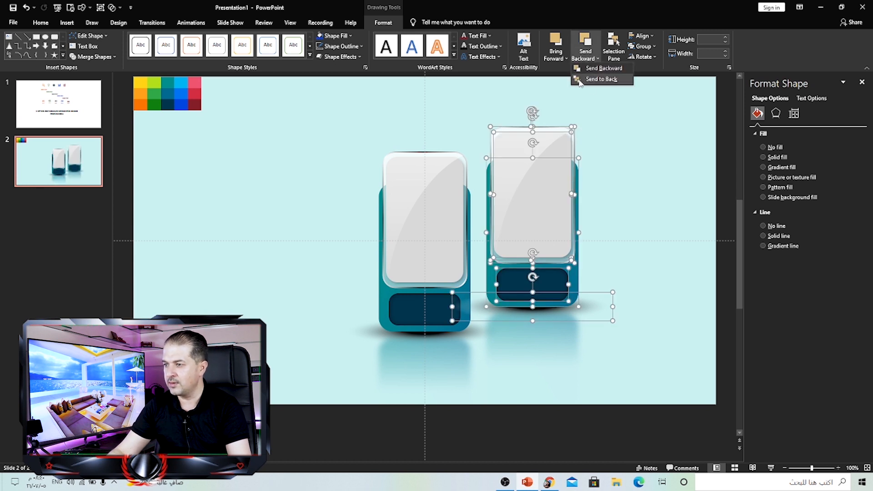
{"action": "left_click", "coordinate": [601, 79]}
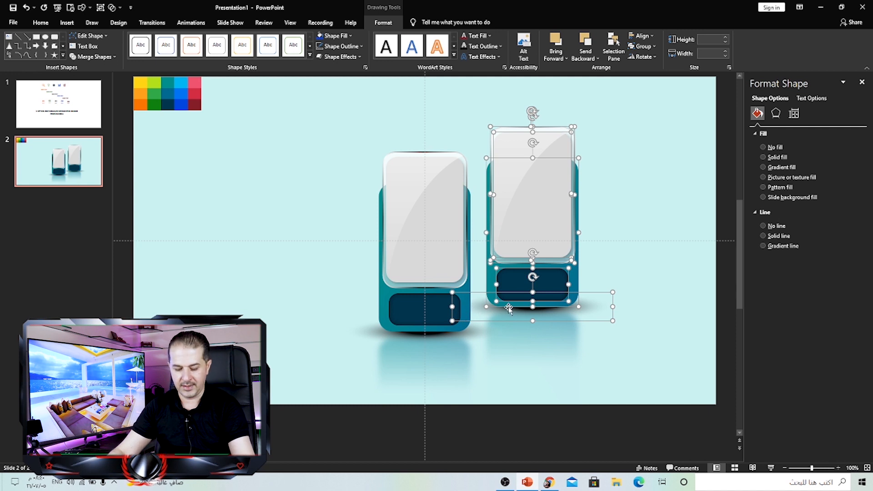
Duplicate the card twice, placing one copy lower at the far right and one raised left of center, and send the left copy to the back
{"action": "key", "text": "ctrl+d"}
{"action": "left_click_drag", "start_coordinate": [615, 284], "coordinate": [189, 226]}
{"action": "key", "text": "ctrl+d"}
{"action": "left_click", "coordinate": [586, 57]}
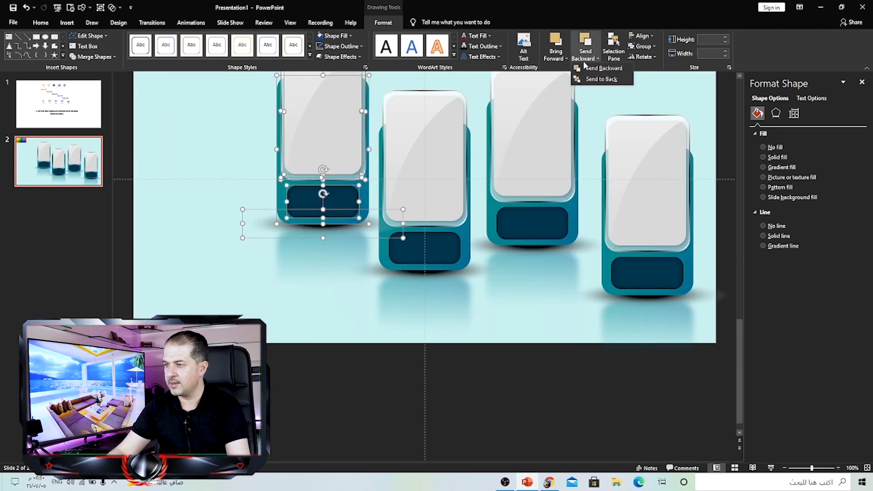
{"action": "left_click", "coordinate": [585, 80]}
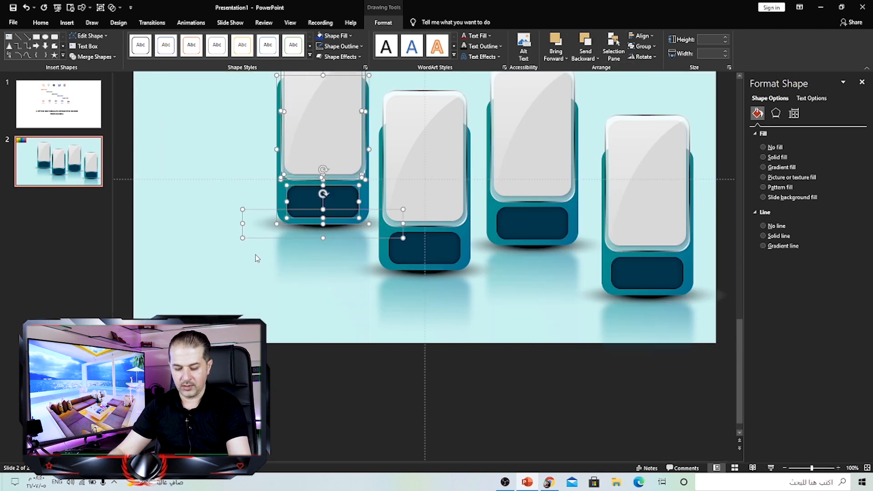
Duplicate the card once more and place the copy lower at the far left of the slide as the fifth card
{"action": "key", "text": "ctrl+d"}
{"action": "left_click_drag", "start_coordinate": [222, 281], "coordinate": [432, 399]}
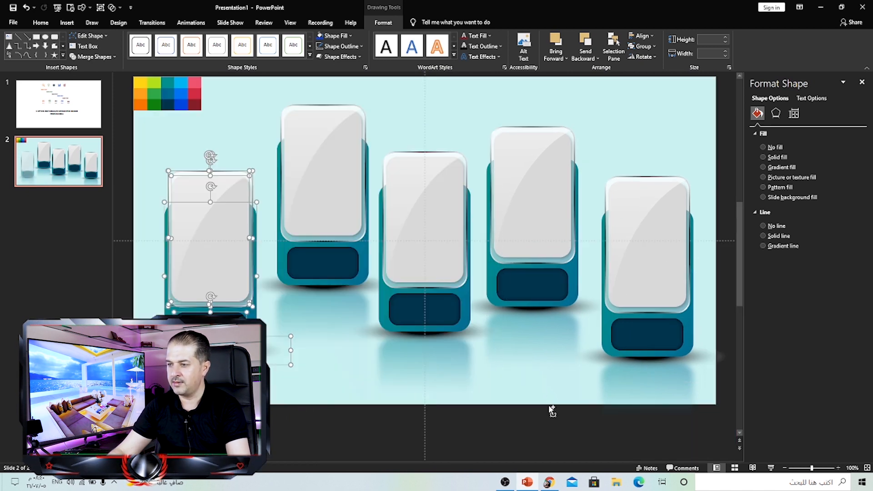
{"action": "left_click", "coordinate": [384, 367]}
Recolor the leftmost card's teal base gradient with the palette's top yellow for the first stop and the light orange below it for the last
{"action": "left_click", "coordinate": [168, 311]}
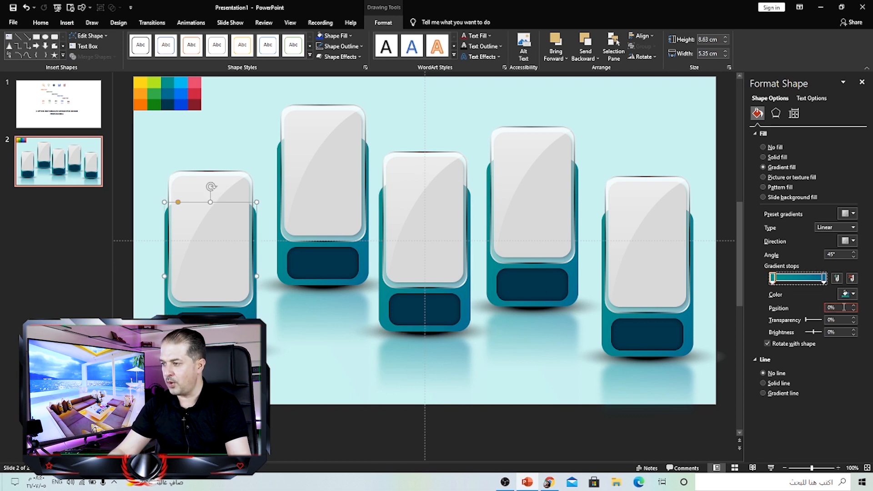
{"action": "left_click", "coordinate": [848, 294]}
{"action": "left_click", "coordinate": [814, 402]}
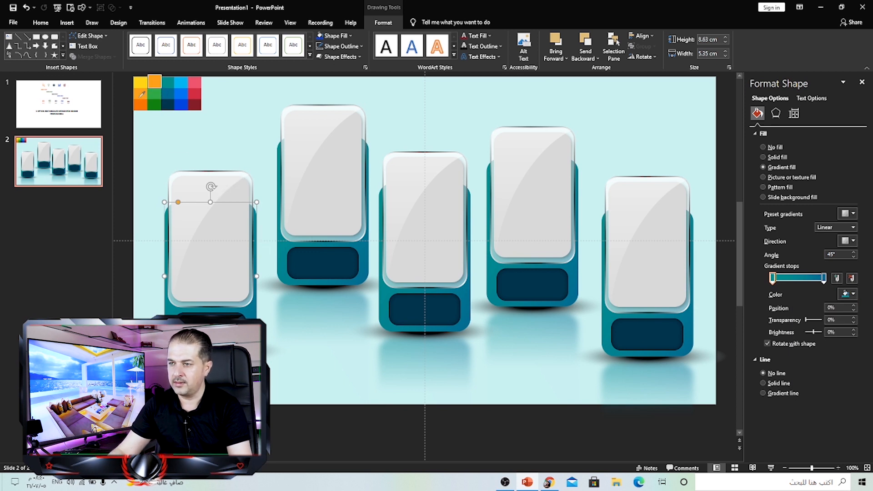
{"action": "left_click", "coordinate": [140, 77]}
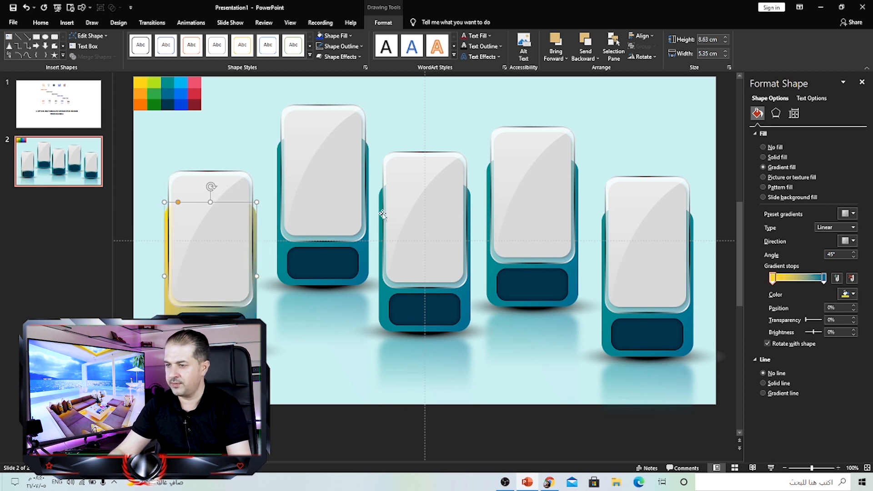
{"action": "left_click", "coordinate": [823, 278]}
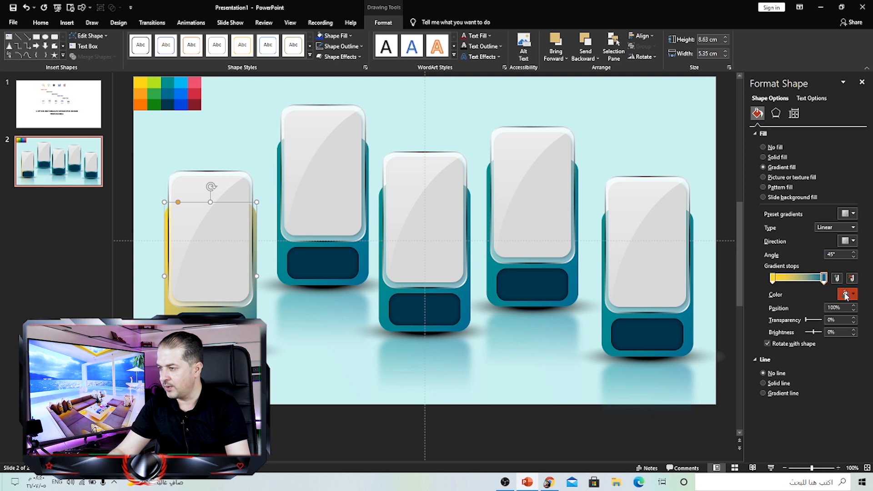
{"action": "left_click", "coordinate": [846, 294]}
{"action": "left_click", "coordinate": [812, 401]}
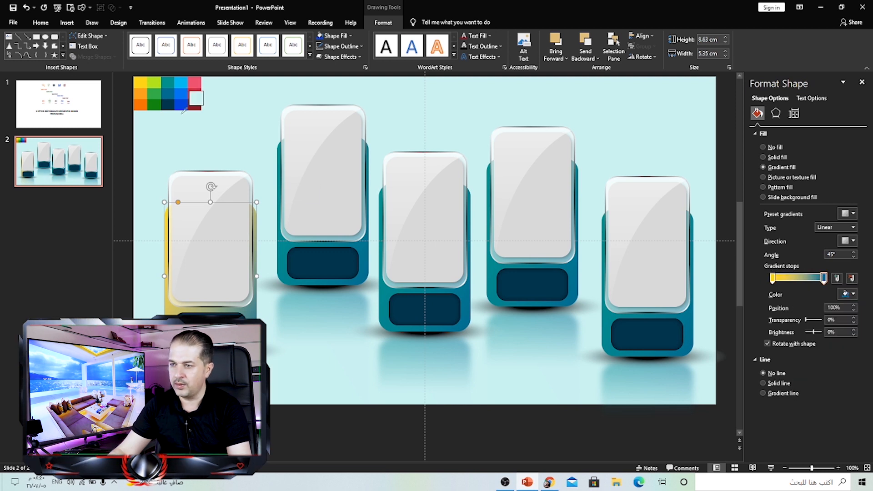
{"action": "left_click", "coordinate": [143, 93]}
Fill the leftmost card's inset label with the darker orange sampled from the bottom of the palette's first column
{"action": "left_click", "coordinate": [211, 328]}
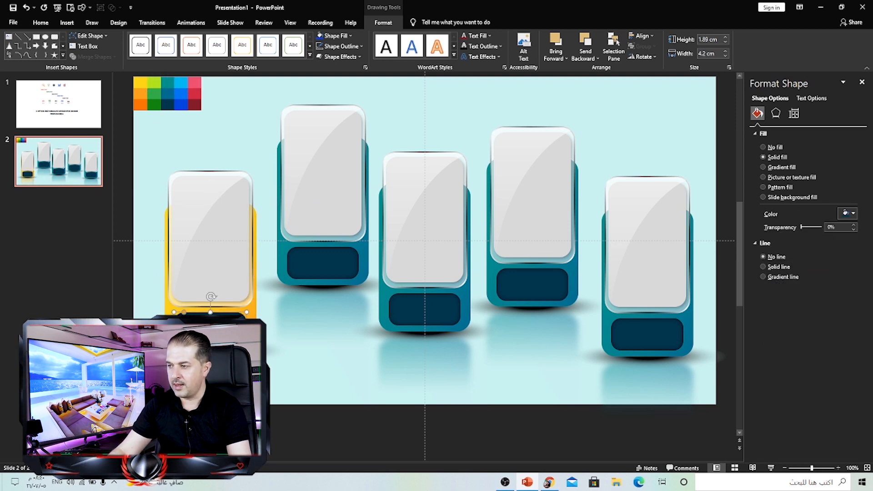
{"action": "left_click", "coordinate": [838, 216]}
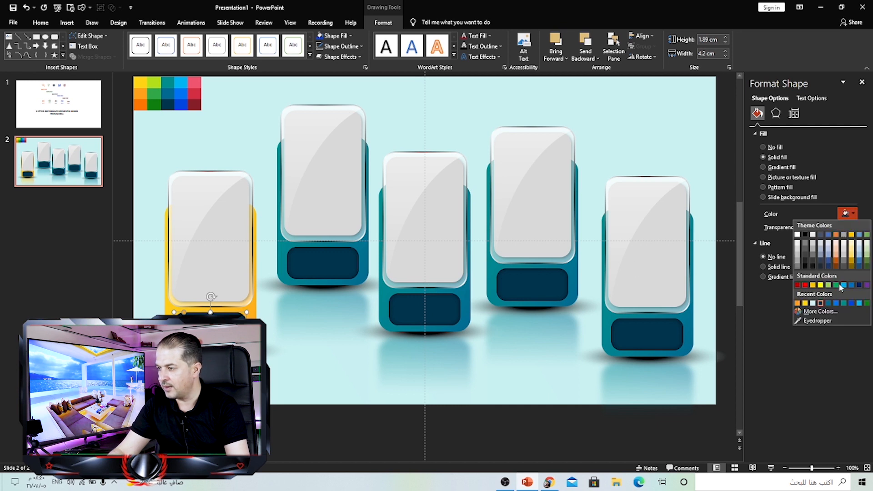
{"action": "left_click", "coordinate": [807, 324]}
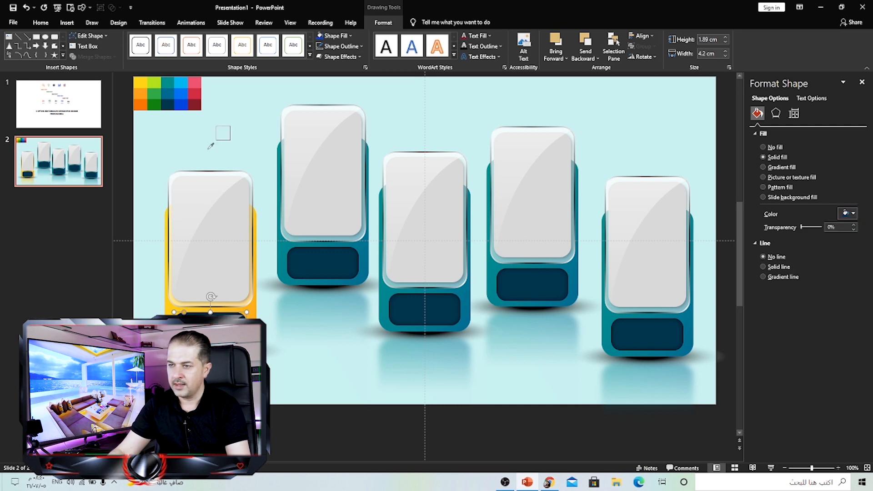
{"action": "left_click", "coordinate": [142, 101]}
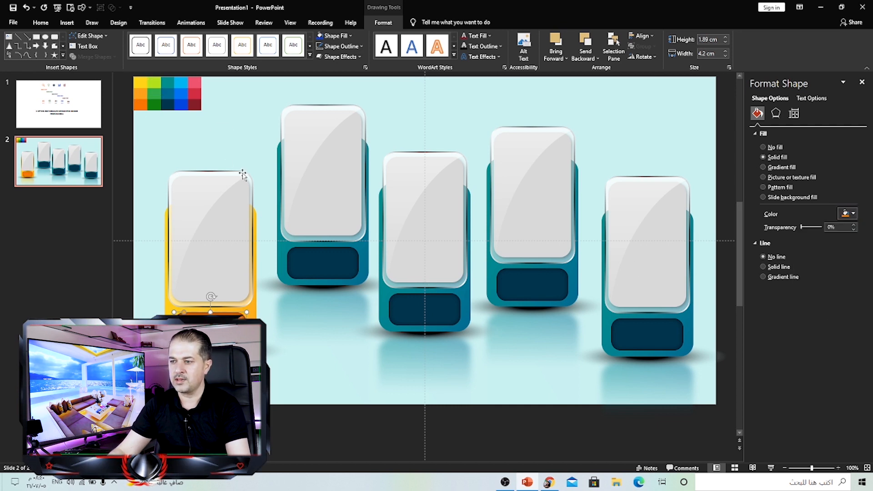
{"action": "left_click", "coordinate": [244, 129]}
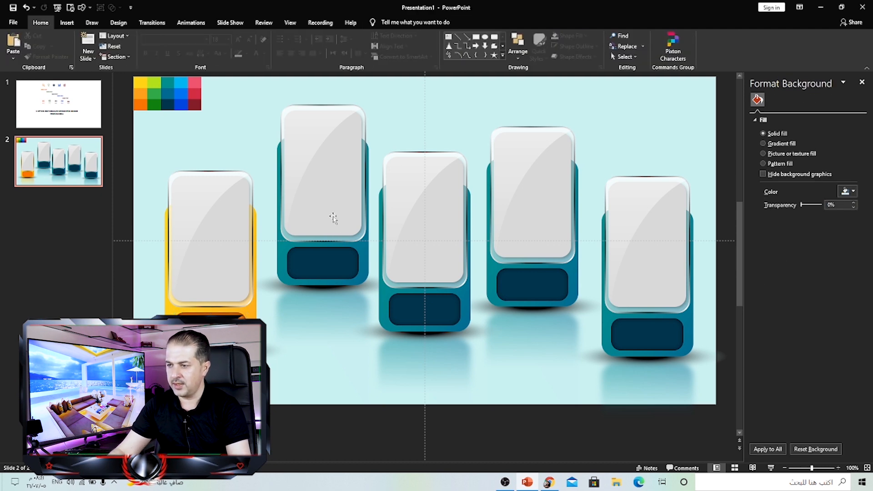
{"action": "left_click", "coordinate": [396, 290]}
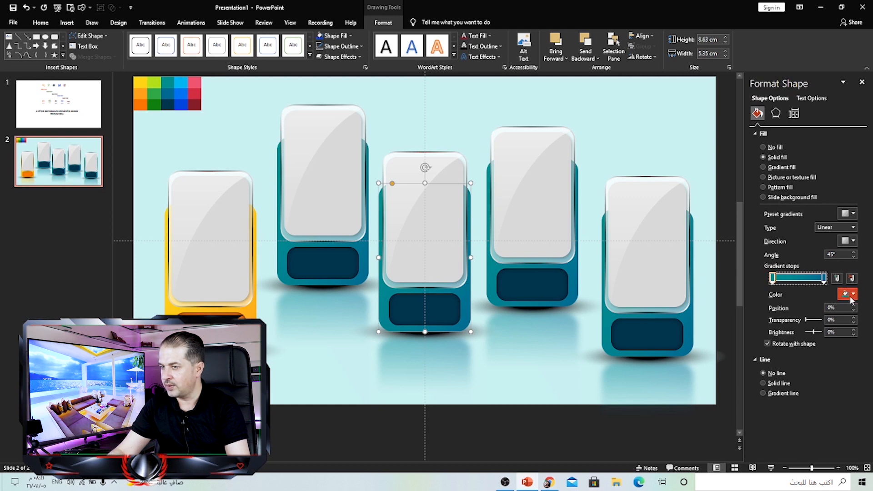
{"action": "left_click", "coordinate": [852, 295]}
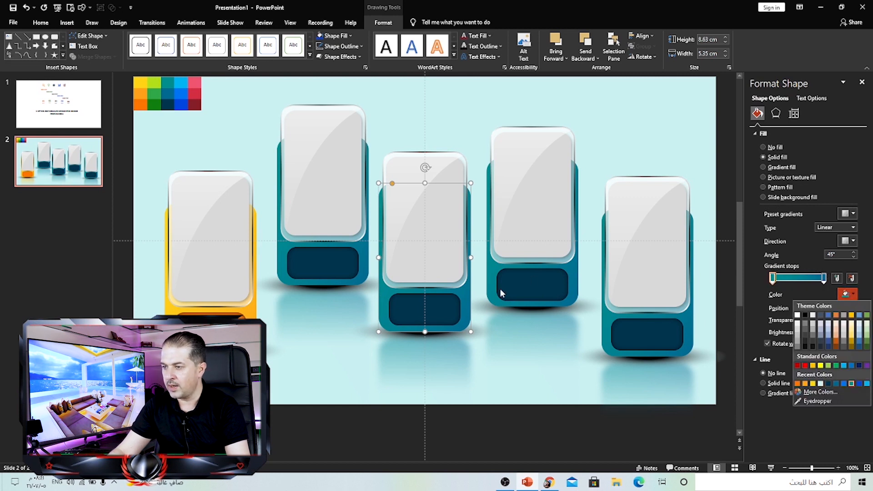
{"action": "left_click", "coordinate": [283, 247]}
Color the first gradient stop of the second card's teal base with the lime green sampled from the palette's top row
{"action": "left_click", "coordinate": [278, 251]}
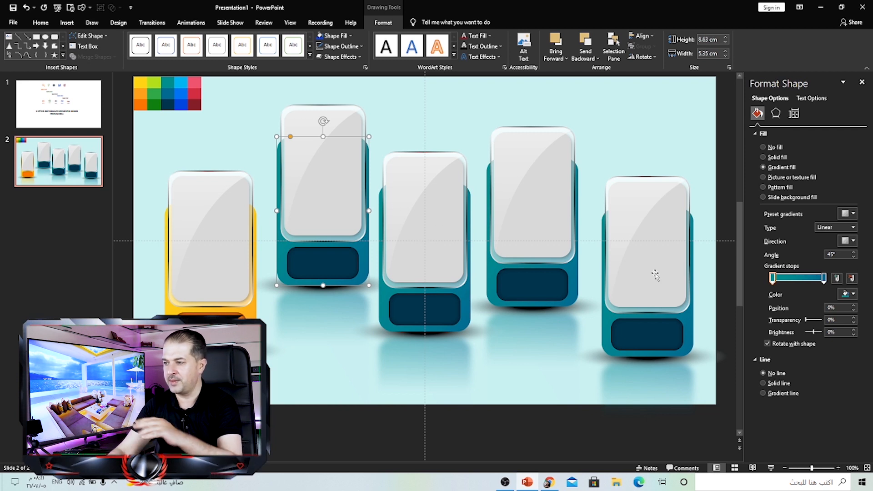
{"action": "left_click", "coordinate": [845, 294]}
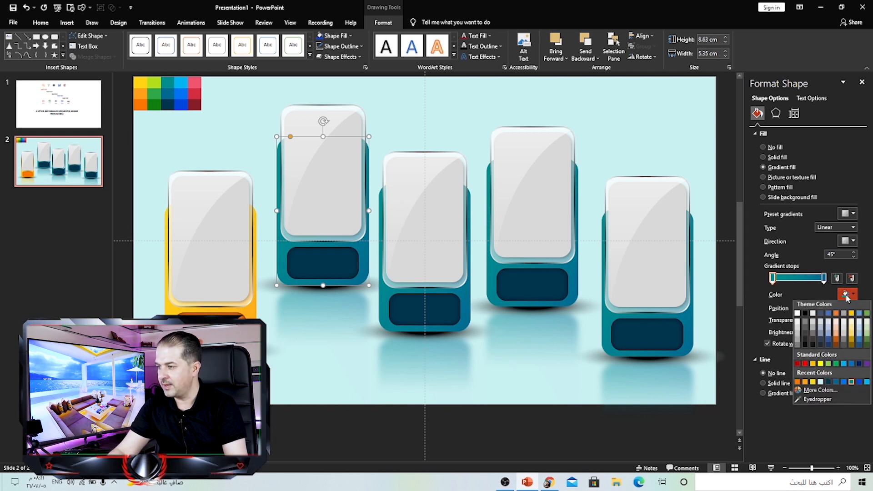
{"action": "left_click", "coordinate": [815, 406]}
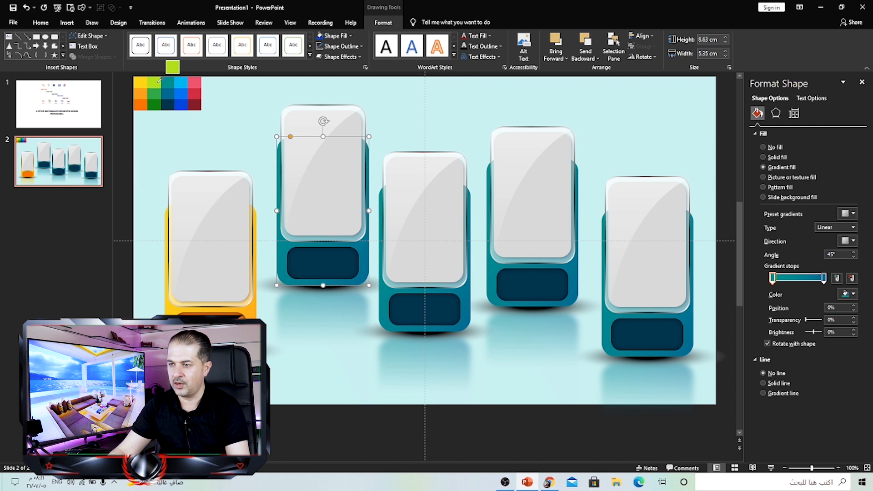
{"action": "left_click", "coordinate": [251, 115]}
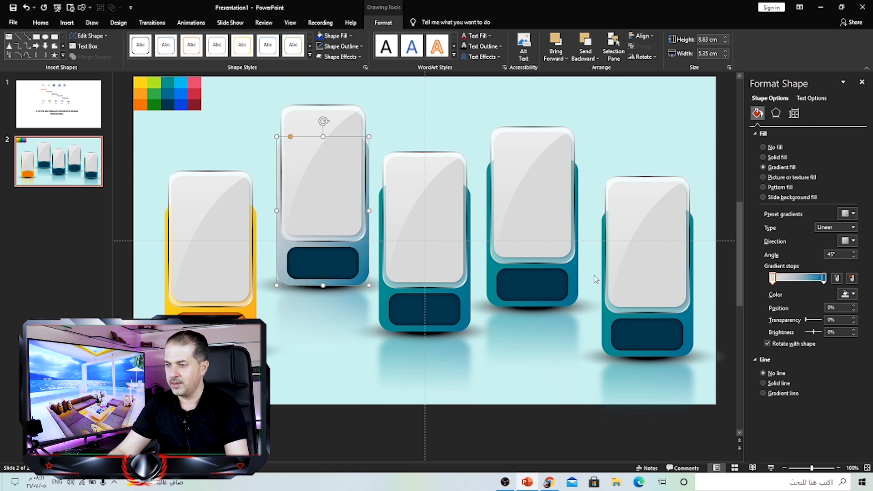
{"action": "left_click", "coordinate": [846, 294]}
{"action": "left_click", "coordinate": [818, 401]}
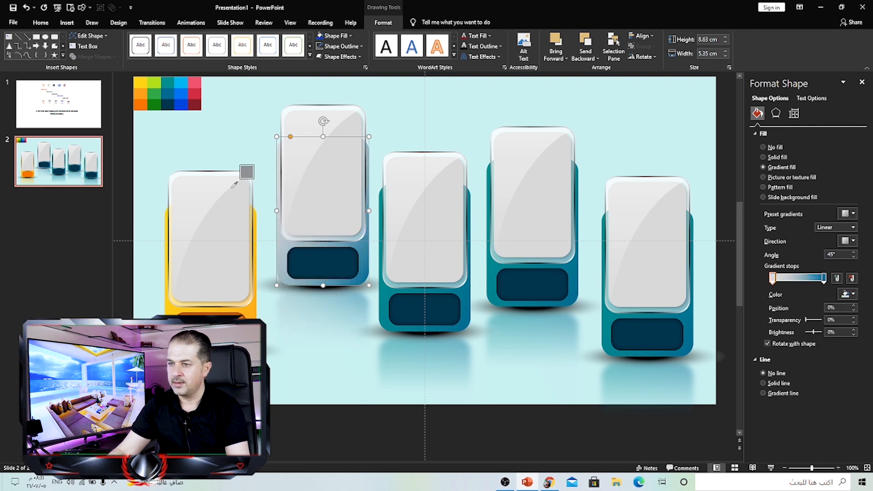
{"action": "left_click", "coordinate": [157, 77]}
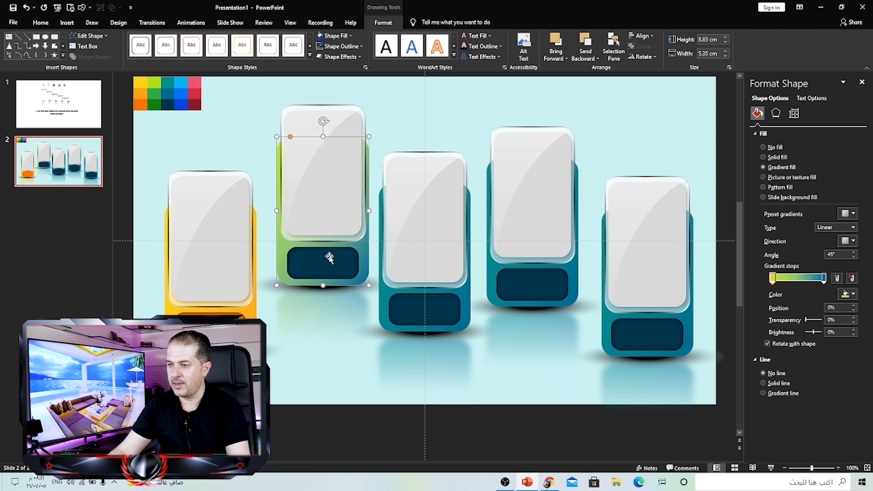
Color the last gradient stop of the second card's base with the medium green sampled from the palette's middle row
{"action": "left_click", "coordinate": [824, 279]}
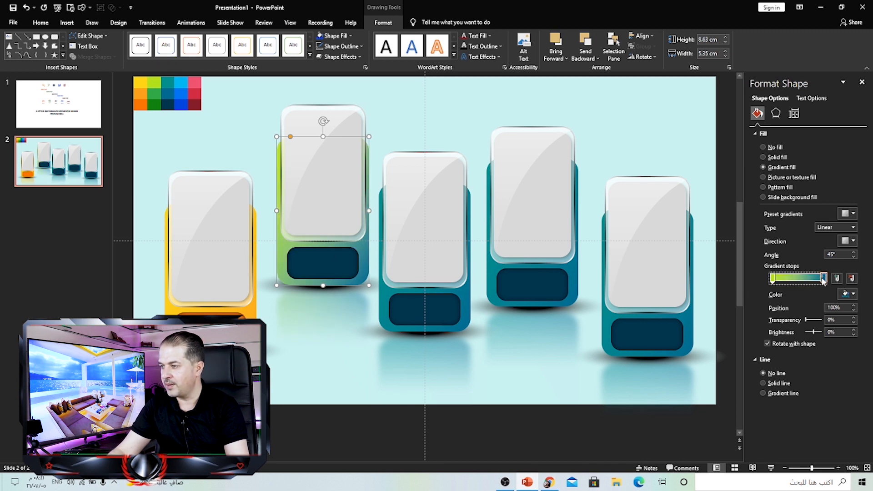
{"action": "left_click", "coordinate": [852, 294]}
{"action": "left_click", "coordinate": [817, 401]}
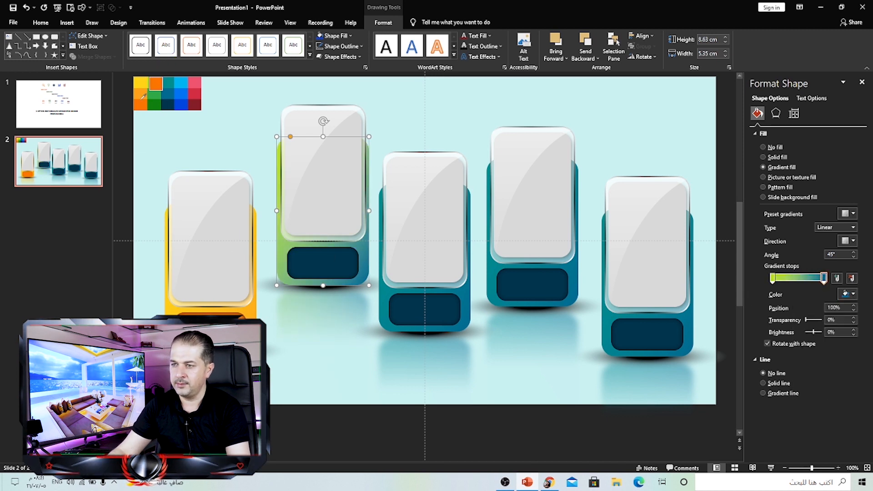
{"action": "left_click", "coordinate": [160, 92]}
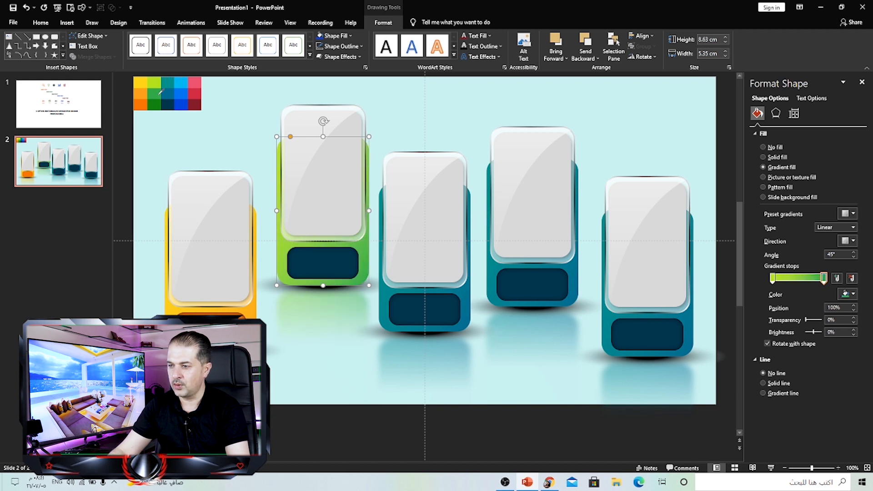
Fill the second card's inset label with the dark green sampled from the bottom of the palette's second column
{"action": "left_click", "coordinate": [321, 261]}
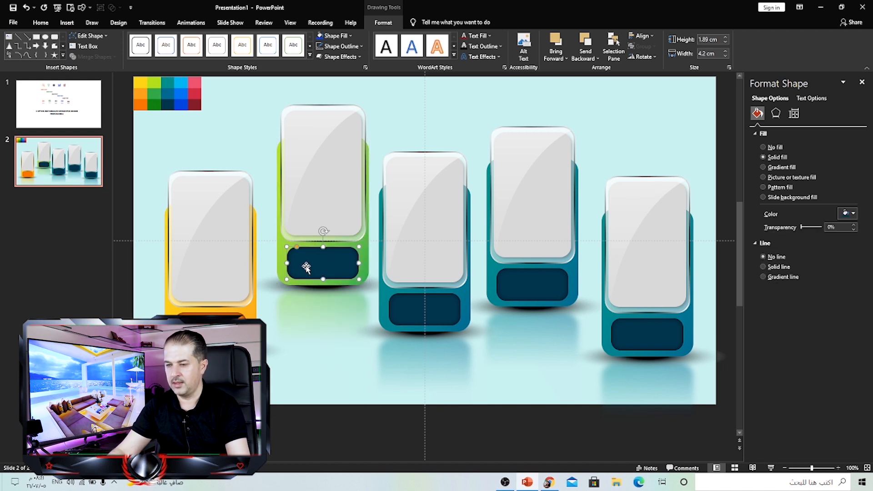
{"action": "left_click", "coordinate": [849, 213]}
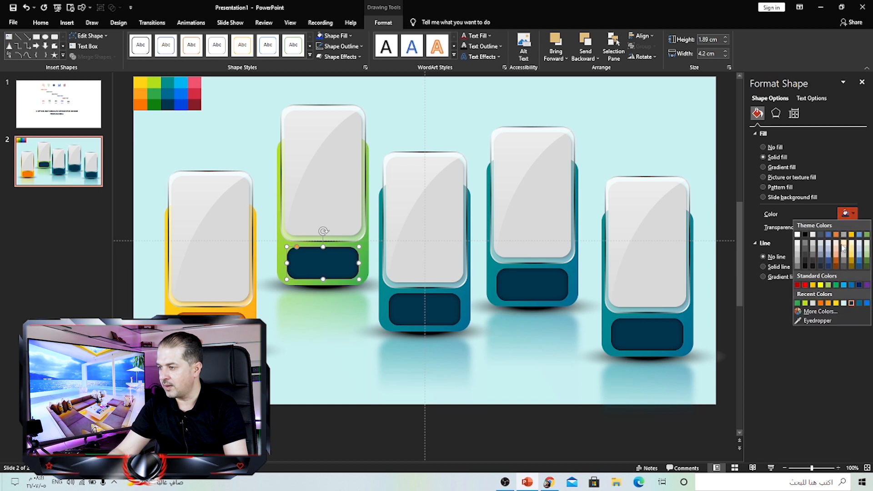
{"action": "left_click", "coordinate": [835, 321]}
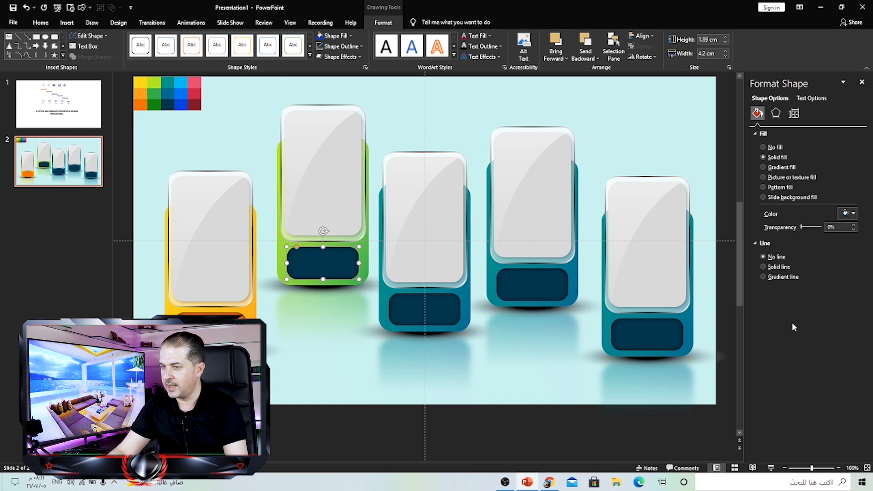
{"action": "left_click", "coordinate": [160, 104]}
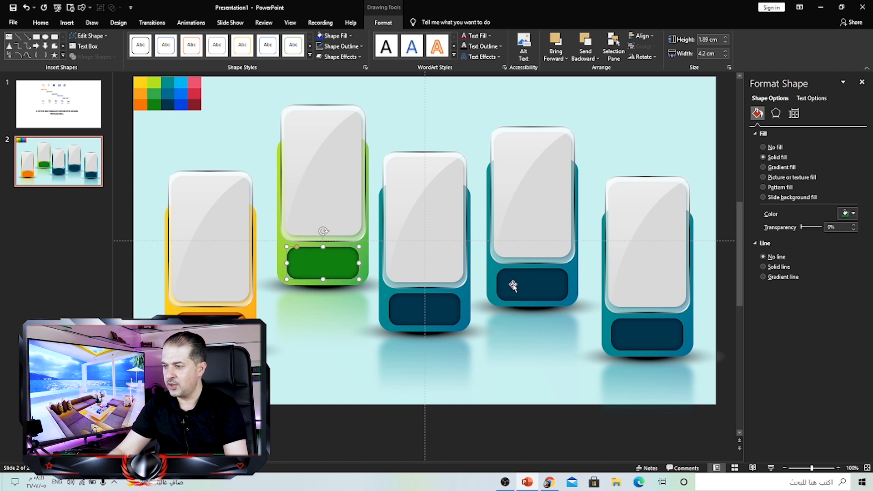
Recolor the fourth card's base gradient with the palette's top light blue for the first stop and the medium blue below it for the last
{"action": "left_click", "coordinate": [494, 273]}
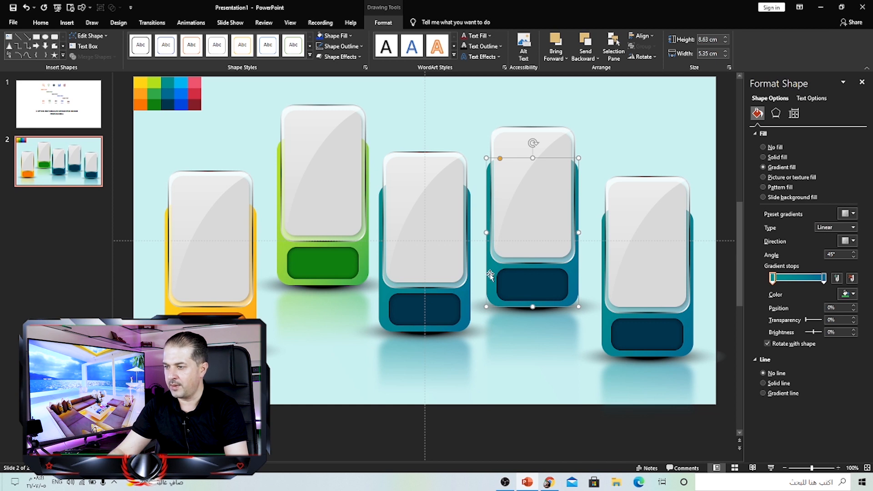
{"action": "left_click", "coordinate": [845, 294]}
{"action": "left_click", "coordinate": [821, 400]}
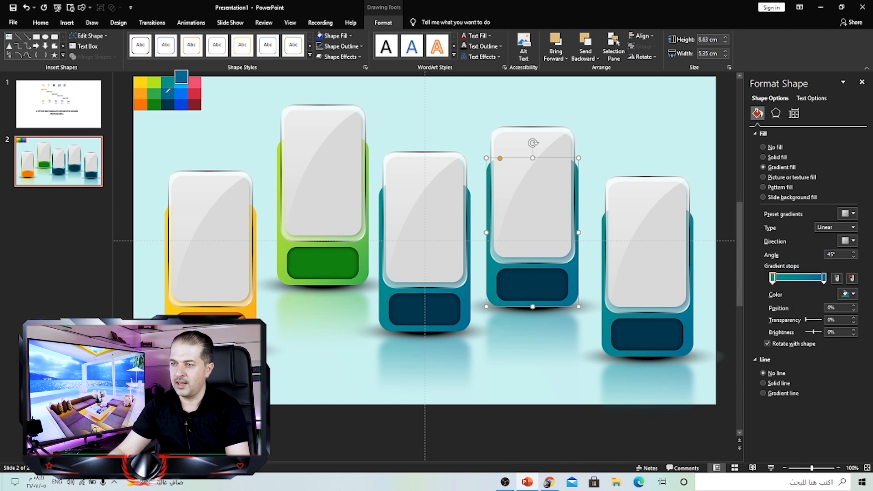
{"action": "left_click", "coordinate": [183, 81]}
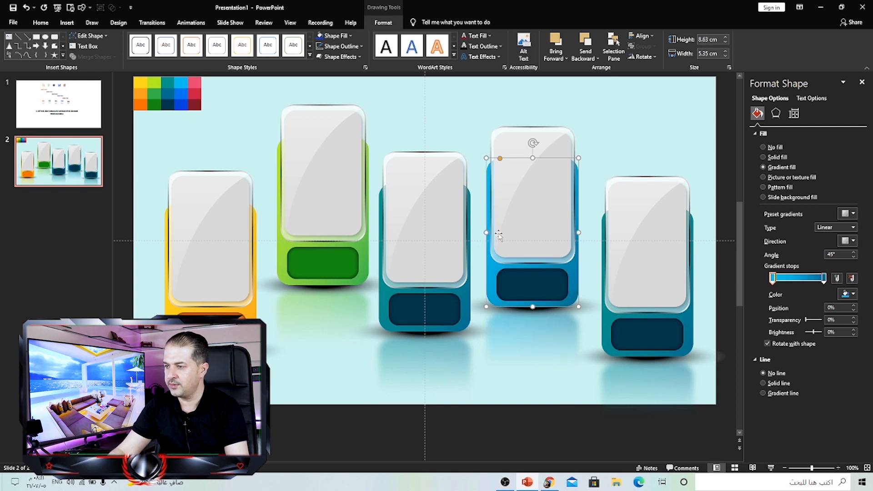
{"action": "left_click", "coordinate": [824, 279]}
{"action": "left_click", "coordinate": [846, 295]}
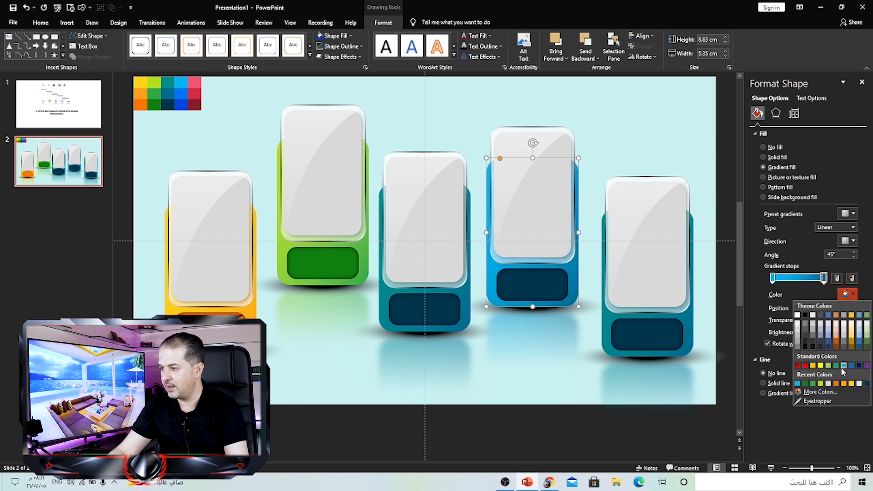
{"action": "left_click", "coordinate": [821, 400]}
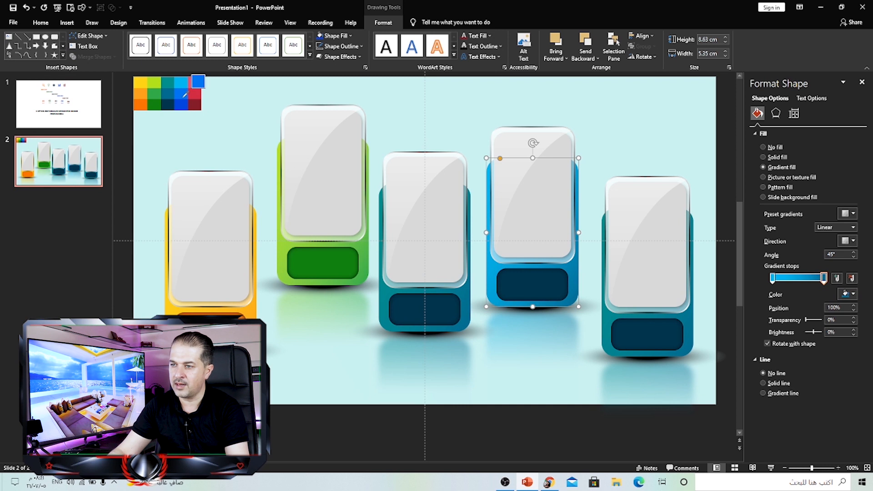
{"action": "left_click", "coordinate": [185, 95]}
Fill the fourth card's inset label with the dark blue sampled from the bottom of the palette's fourth column
{"action": "left_click", "coordinate": [535, 285]}
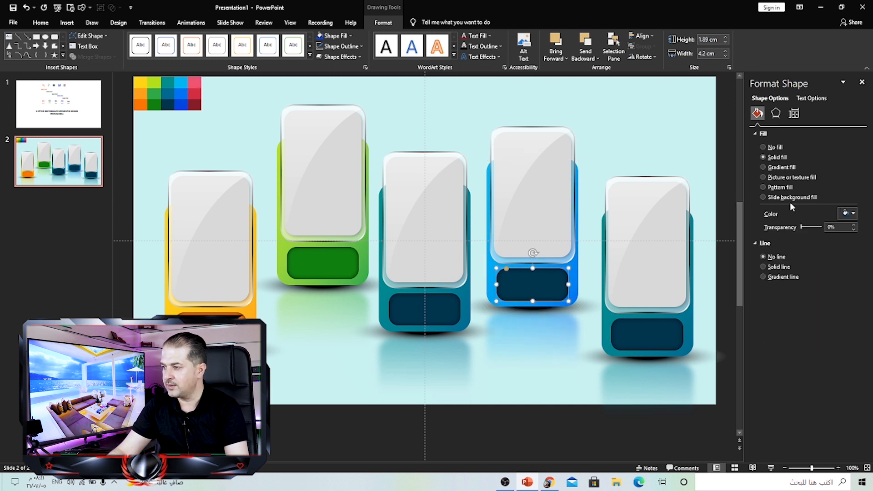
{"action": "left_click", "coordinate": [847, 213]}
{"action": "left_click", "coordinate": [823, 322]}
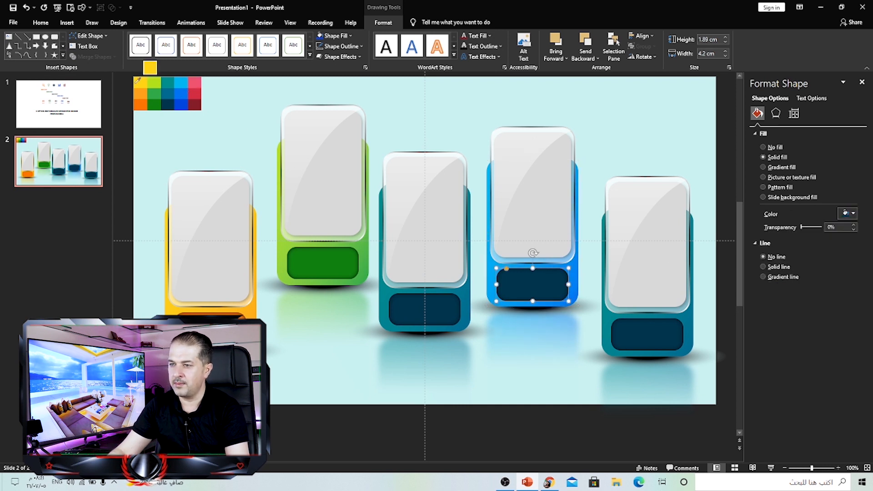
{"action": "left_click", "coordinate": [184, 102]}
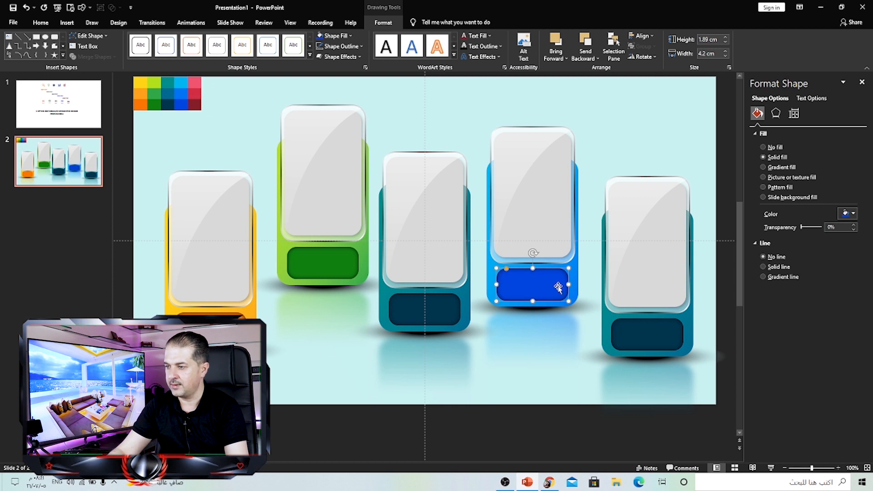
Recolor the rightmost card's base gradient with the palette's top pink for the first stop and the red below it for the last
{"action": "left_click", "coordinate": [608, 320]}
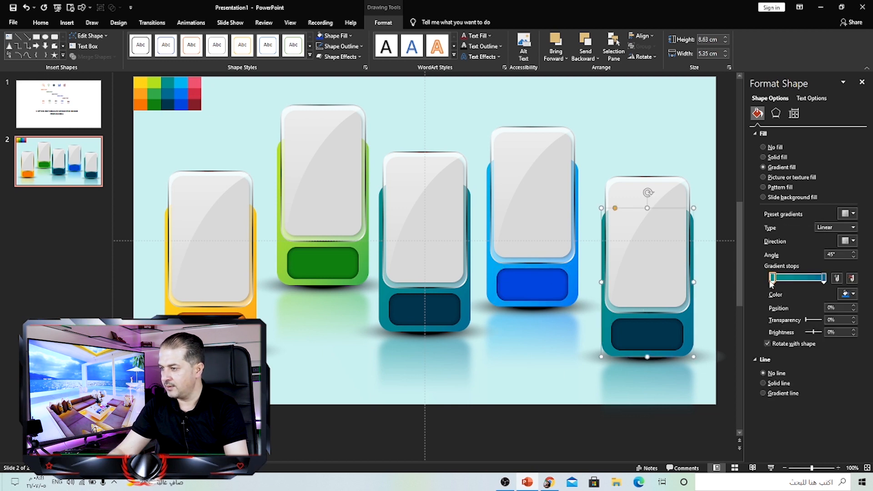
{"action": "left_click", "coordinate": [847, 294]}
{"action": "left_click", "coordinate": [819, 400]}
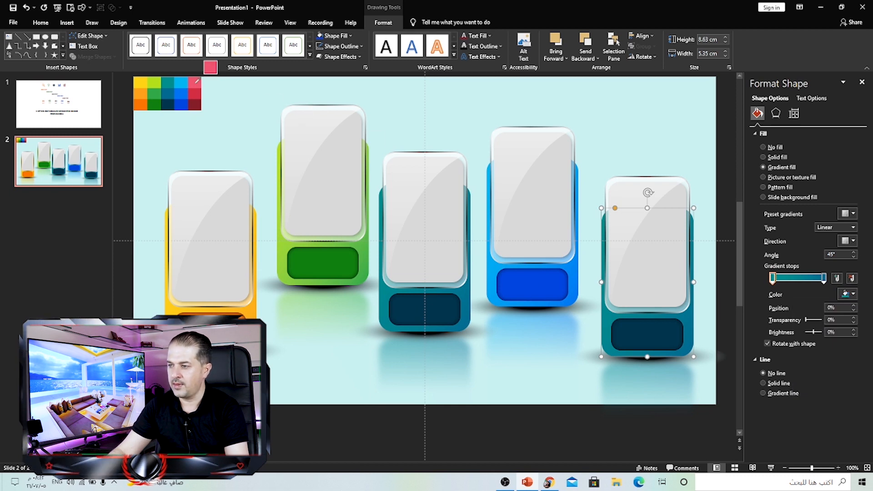
{"action": "left_click", "coordinate": [195, 85]}
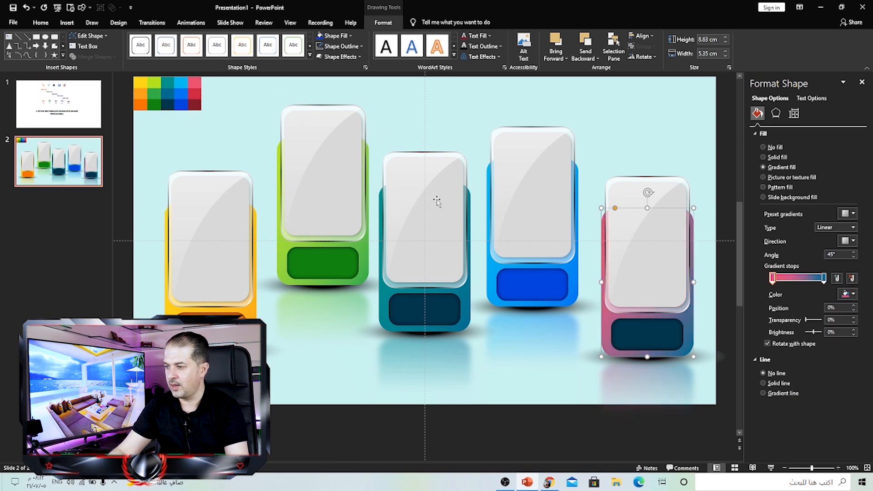
{"action": "left_click", "coordinate": [839, 294]}
{"action": "left_click", "coordinate": [818, 403]}
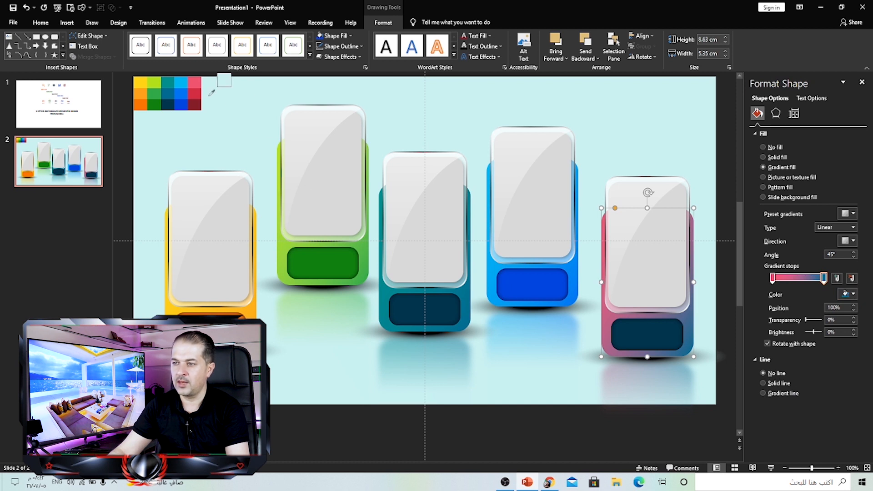
{"action": "left_click", "coordinate": [194, 94]}
Fill the rightmost card's inset label with the dark red sampled from the bottom of the palette's last column
{"action": "left_click", "coordinate": [647, 343]}
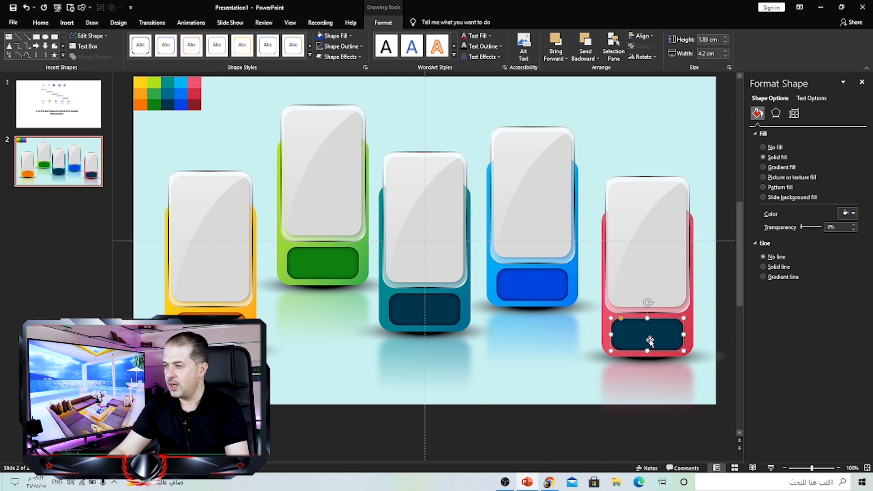
{"action": "left_click", "coordinate": [847, 213]}
{"action": "left_click", "coordinate": [822, 313]}
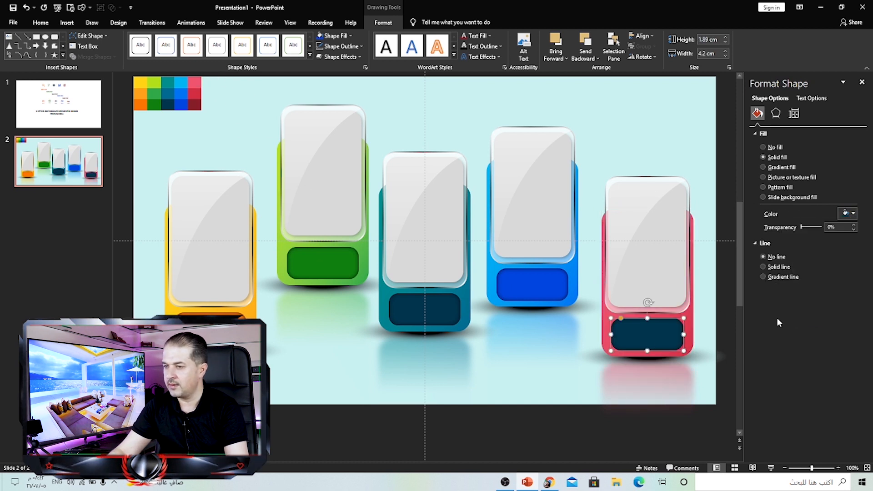
{"action": "left_click", "coordinate": [195, 102]}
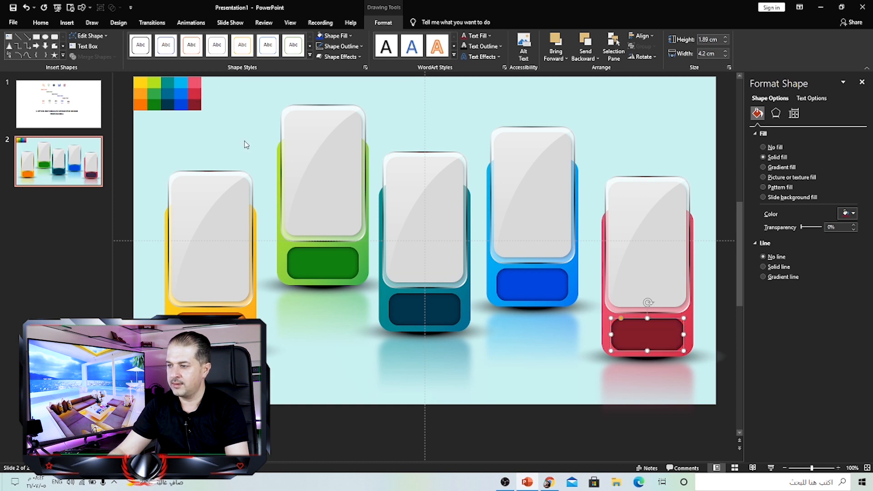
{"action": "left_click", "coordinate": [422, 125]}
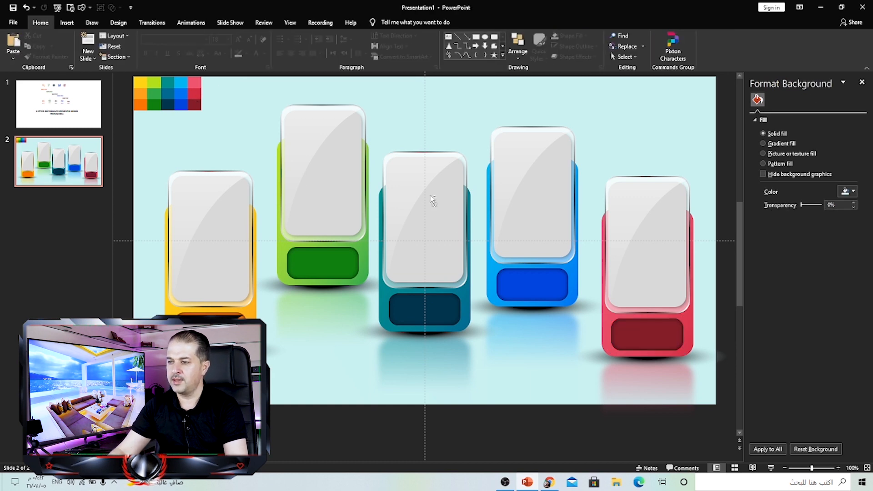
Group the blue card's parts with its oval shadow and move the group up to roughly the green card's height
{"action": "scroll", "coordinate": [432, 198], "scroll_direction": "down", "scroll_amount": 3}
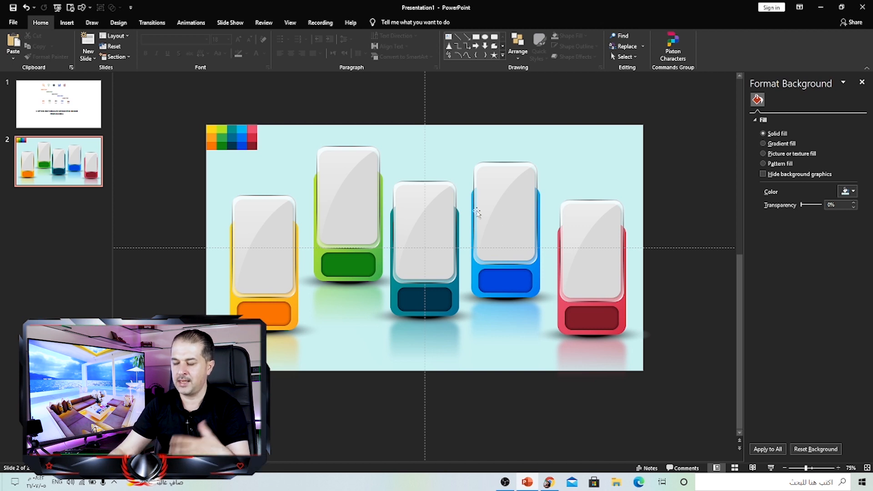
{"action": "left_click", "coordinate": [501, 174]}
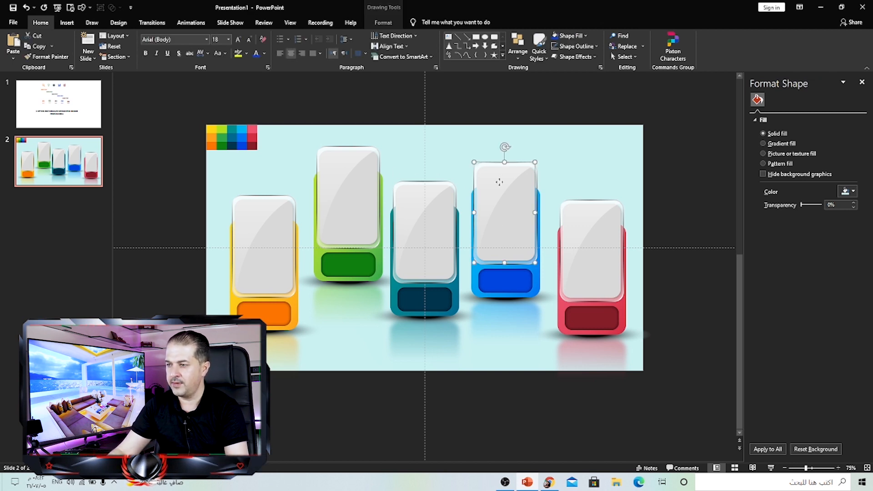
{"action": "left_click_drag", "start_coordinate": [464, 113], "coordinate": [554, 334]}
{"action": "left_click", "coordinate": [547, 299], "text": "shift"}
{"action": "key", "text": "ctrl+g"}
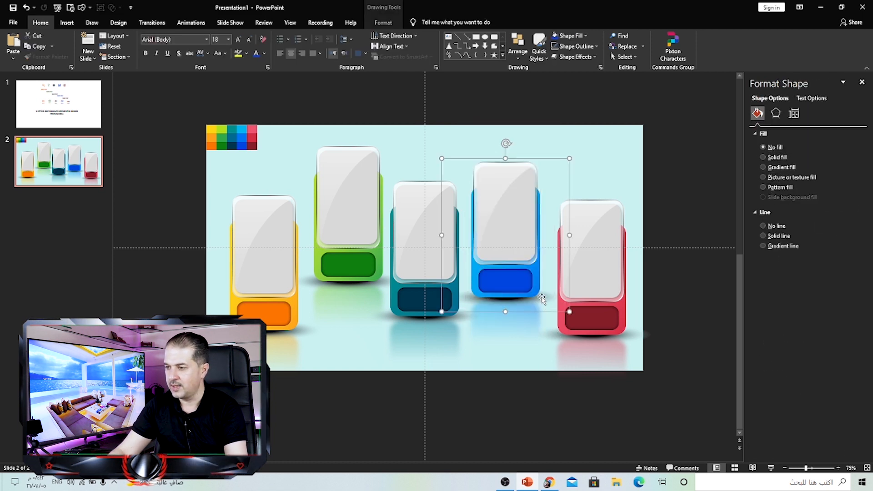
{"action": "left_click_drag", "start_coordinate": [542, 298], "coordinate": [546, 285]}
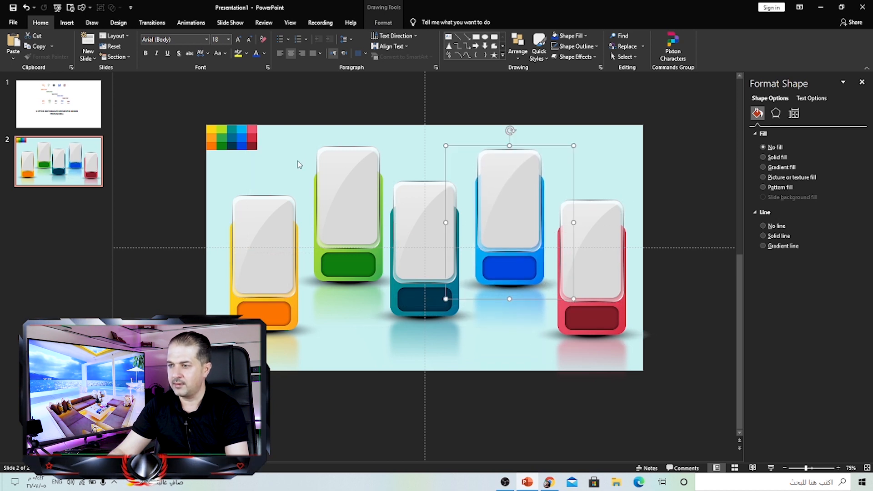
Group the green card's parts with its shadow and align the tops of the green and blue card groups
{"action": "left_click_drag", "start_coordinate": [288, 113], "coordinate": [394, 294]}
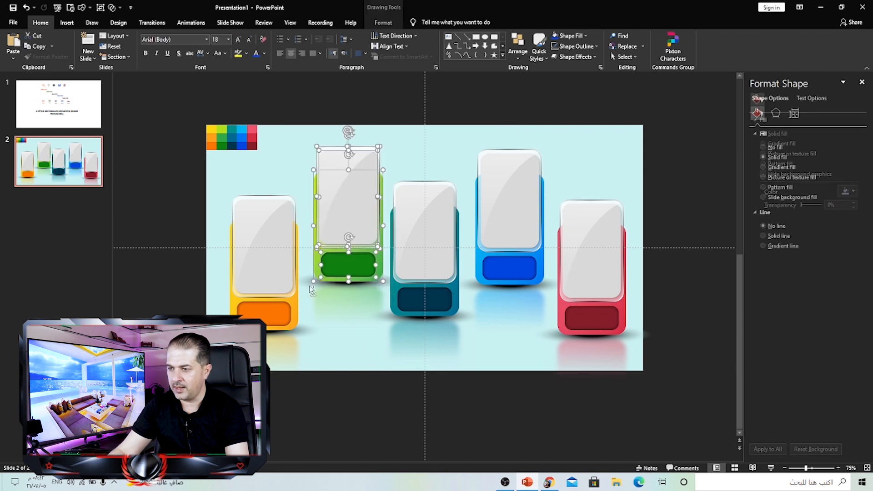
{"action": "left_click", "coordinate": [346, 277]}
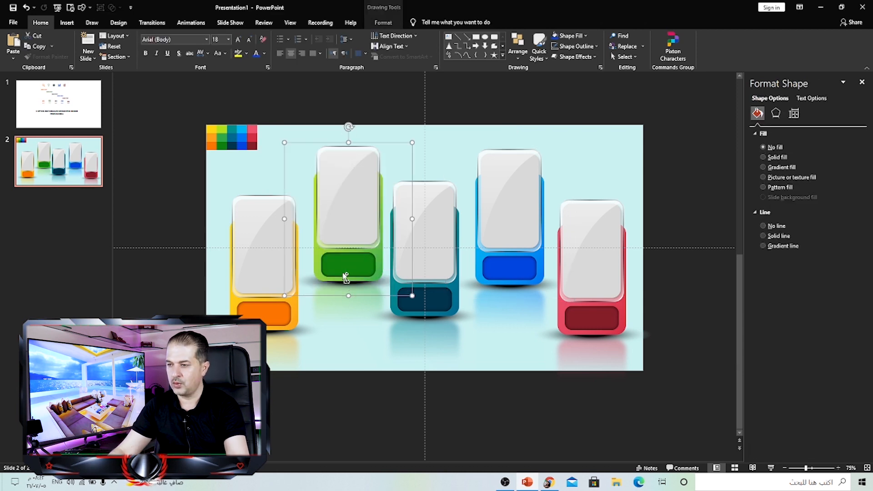
{"action": "left_click", "coordinate": [529, 222], "text": "shift"}
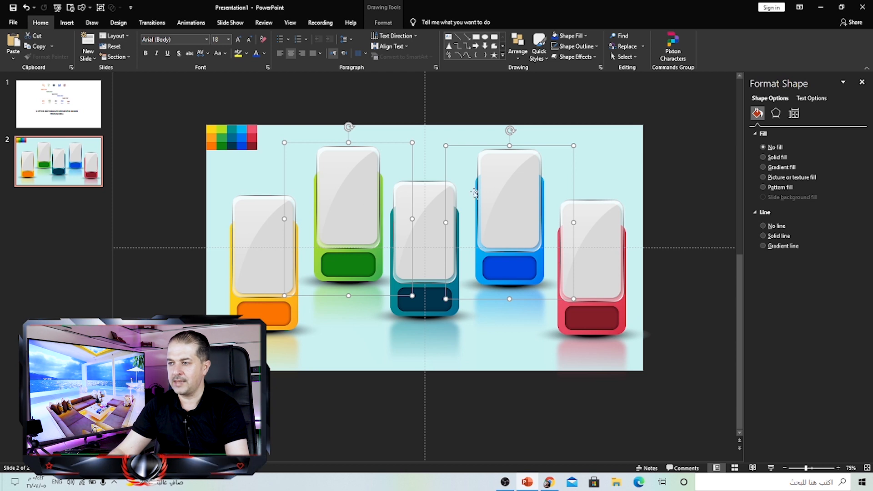
{"action": "left_click", "coordinate": [383, 22]}
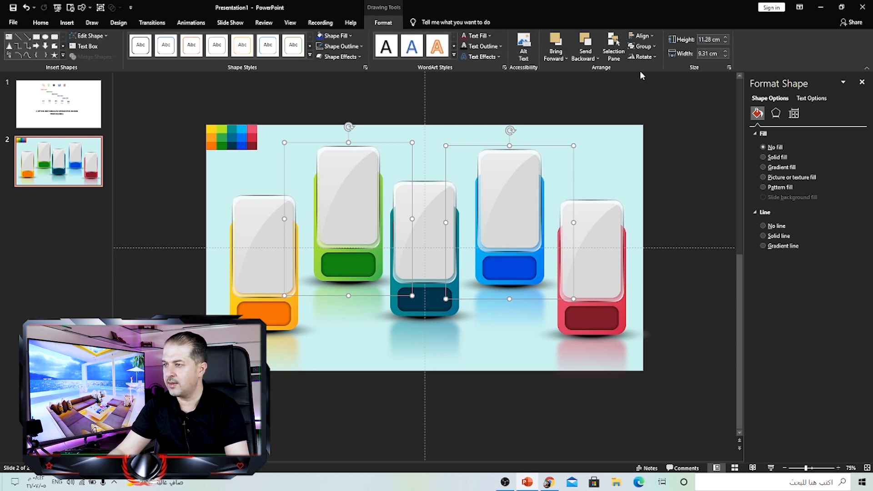
{"action": "left_click", "coordinate": [652, 37]}
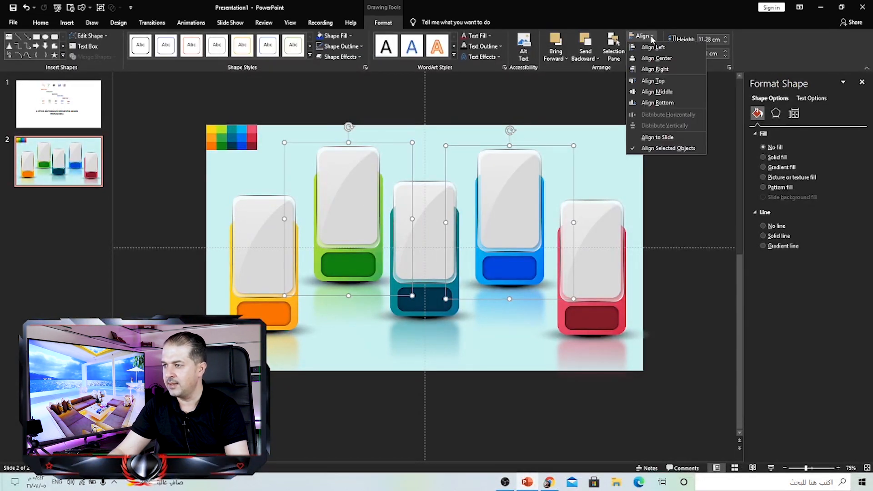
{"action": "left_click", "coordinate": [655, 82]}
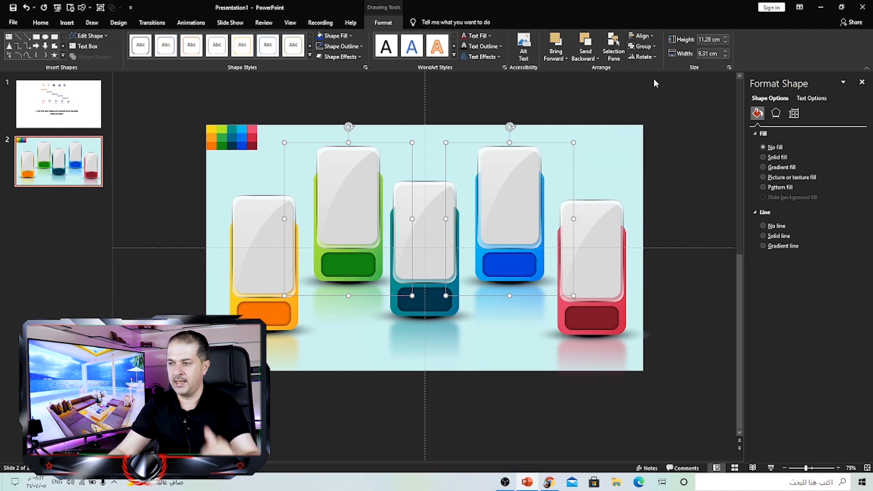
Group the yellow card with its shadow, and the middle teal card with its shadow, as two separate groups
{"action": "mouse_move", "coordinate": [179, 177]}
{"action": "left_mouse_down"}
{"action": "mouse_move", "coordinate": [181, 197]}
{"action": "mouse_move", "coordinate": [277, 239]}
{"action": "mouse_move", "coordinate": [324, 355]}
{"action": "left_mouse_up"}
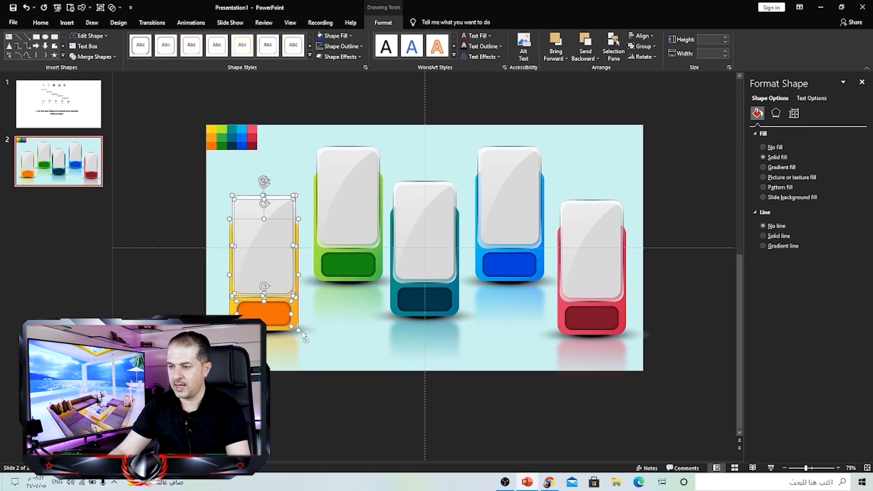
{"action": "key", "text": "ctrl+g"}
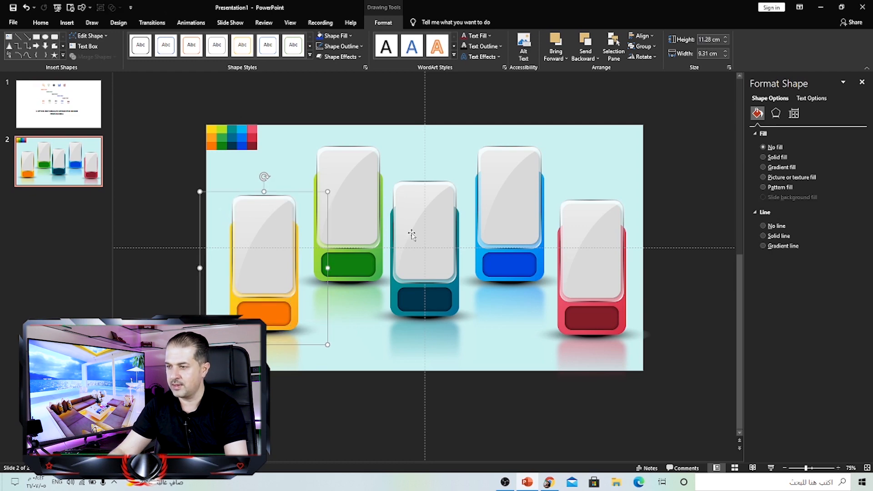
{"action": "left_click_drag", "start_coordinate": [363, 123], "coordinate": [468, 330]}
{"action": "left_click", "coordinate": [467, 315], "text": "shift"}
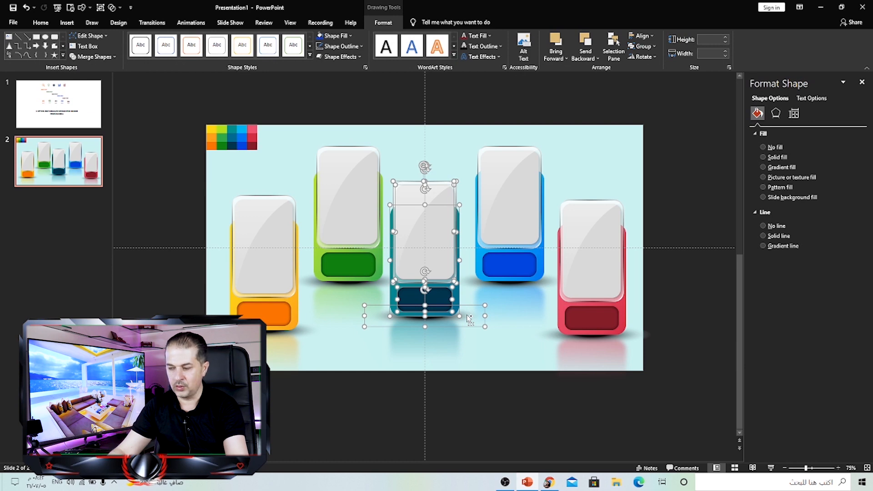
{"action": "key", "text": "ctrl+g"}
Group all parts of the rightmost red card together with its oval shadow
{"action": "left_click", "coordinate": [553, 148]}
{"action": "left_click_drag", "start_coordinate": [551, 111], "coordinate": [657, 350]}
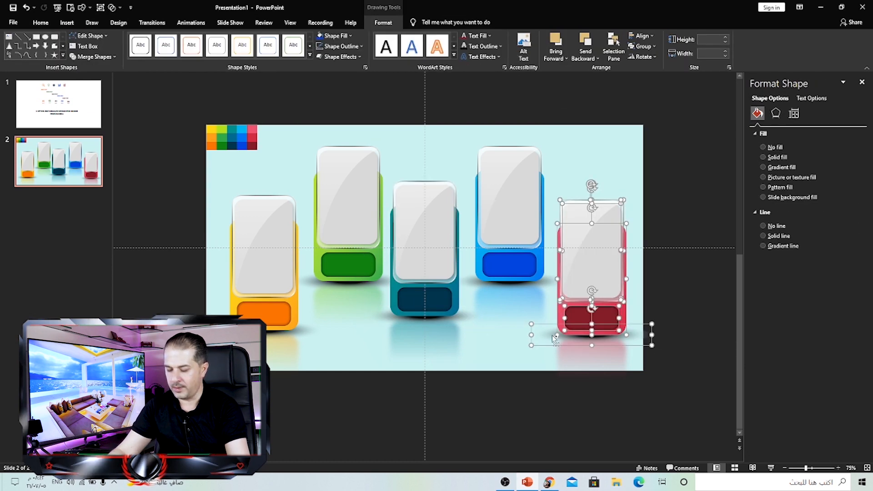
{"action": "key", "text": "ctrl+g"}
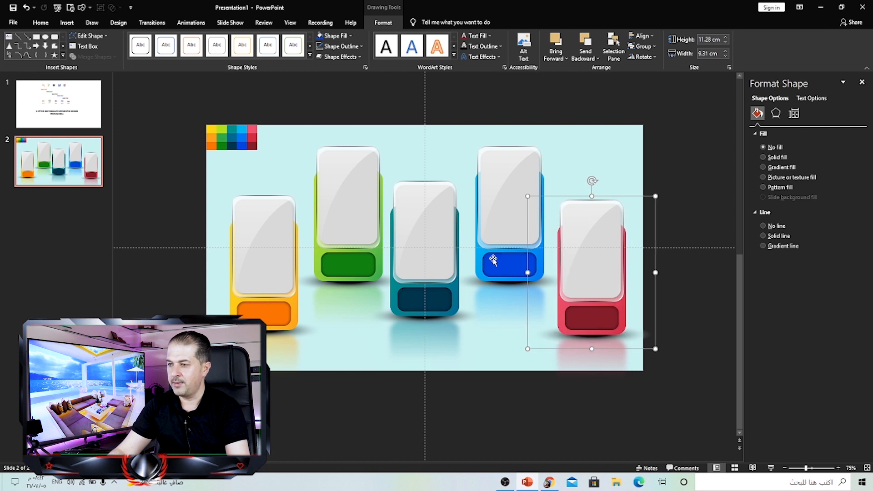
Distribute the yellow, green, teal, blue and red card groups horizontally so they are evenly spaced
{"action": "left_click", "coordinate": [258, 250], "text": "shift"}
{"action": "left_click", "coordinate": [348, 195], "text": "shift"}
{"action": "left_click", "coordinate": [425, 226], "text": "shift"}
{"action": "left_click", "coordinate": [520, 167], "text": "shift"}
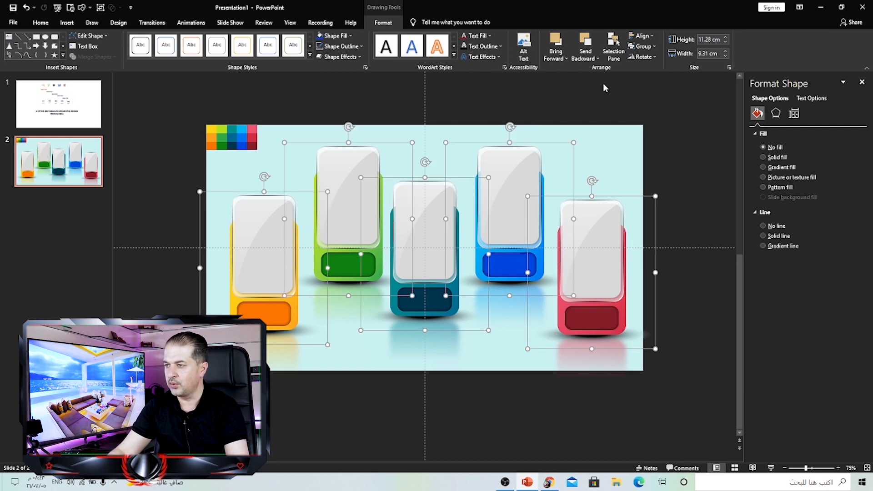
{"action": "left_click", "coordinate": [641, 35]}
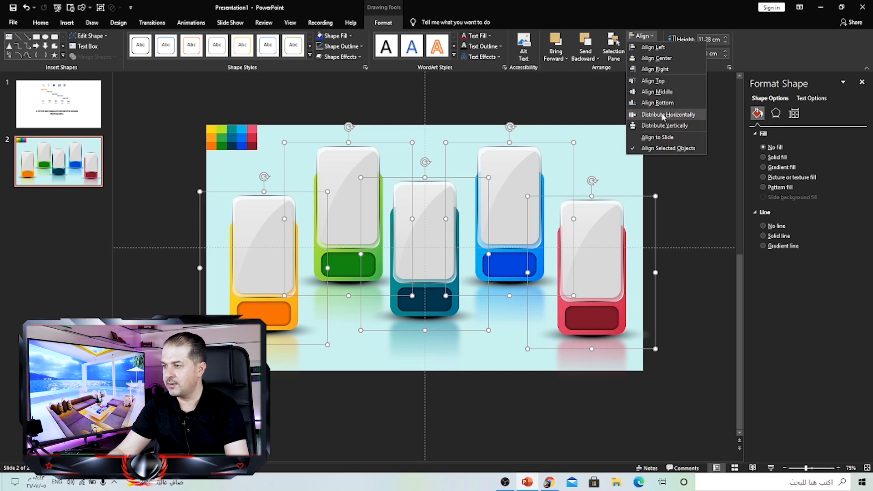
{"action": "left_click", "coordinate": [662, 115]}
{"action": "left_click", "coordinate": [689, 135]}
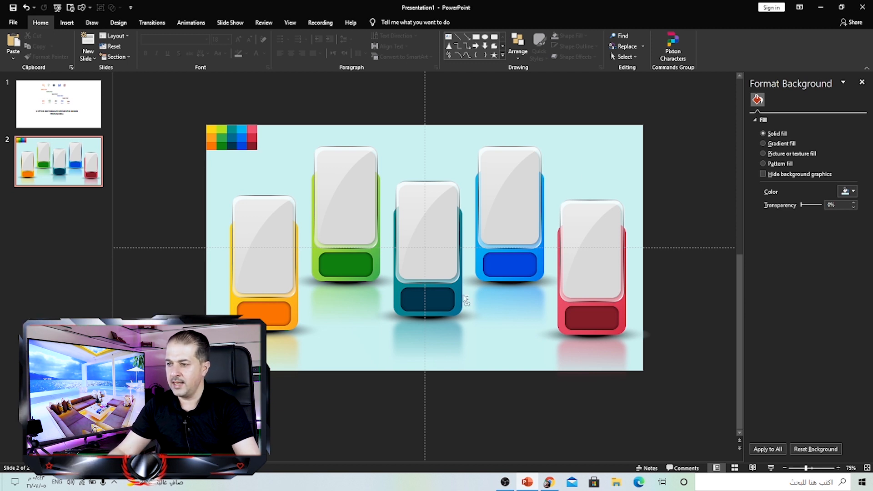
Copy the five colored icons in the row on slide 1 and paste them onto the card slide
{"action": "scroll", "coordinate": [466, 300], "scroll_direction": "up", "scroll_amount": 3}
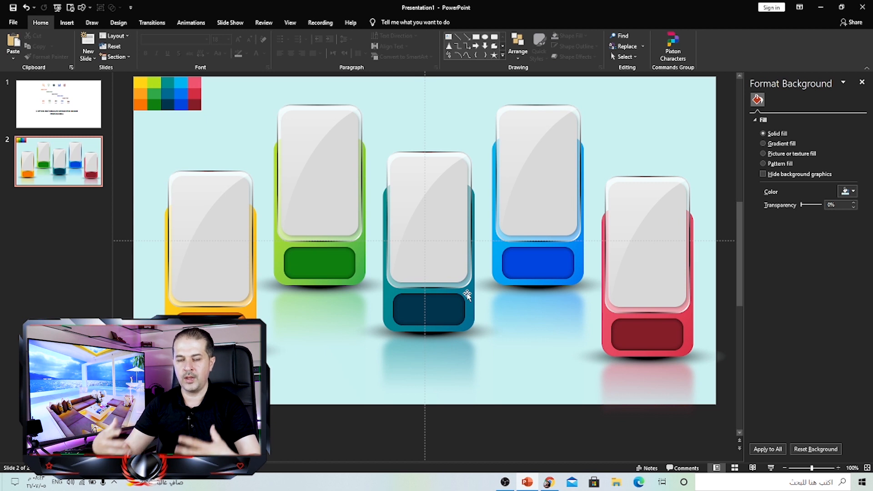
{"action": "left_click", "coordinate": [36, 111]}
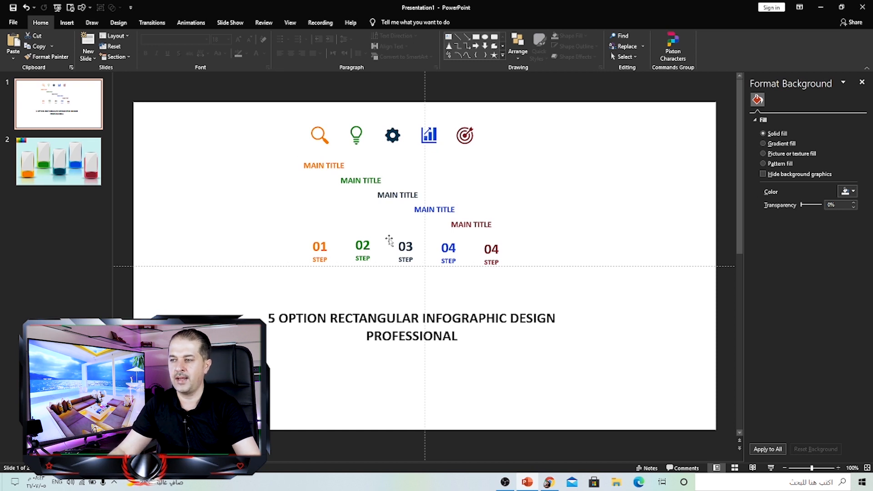
{"action": "left_click", "coordinate": [323, 141]}
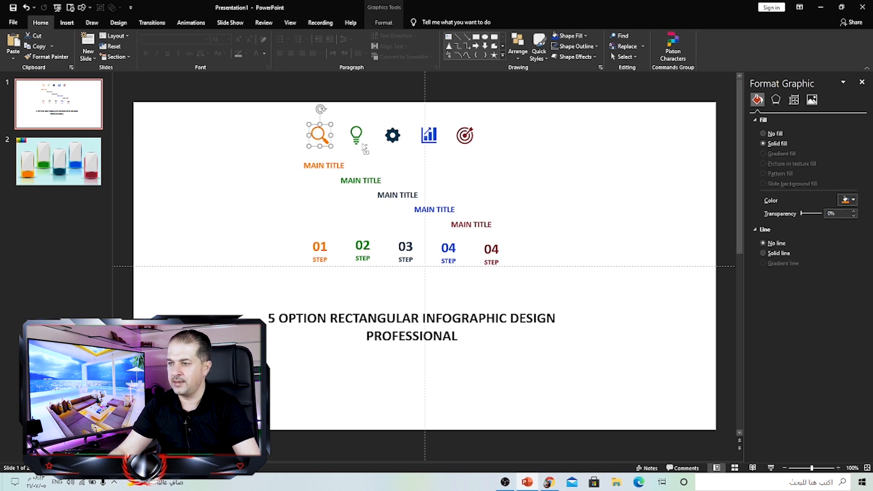
{"action": "left_click", "coordinate": [287, 97]}
{"action": "left_click_drag", "start_coordinate": [267, 88], "coordinate": [506, 162]}
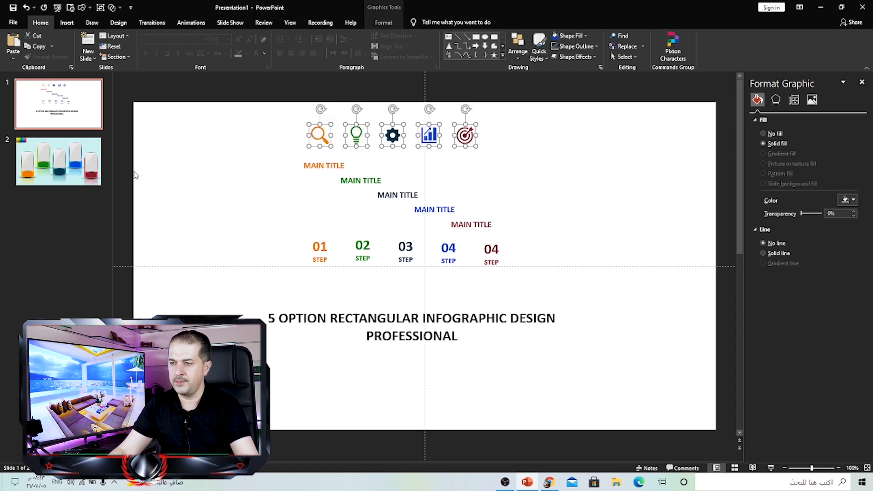
{"action": "key", "text": "ctrl+c"}
{"action": "left_click", "coordinate": [59, 162]}
{"action": "key", "text": "ctrl+v"}
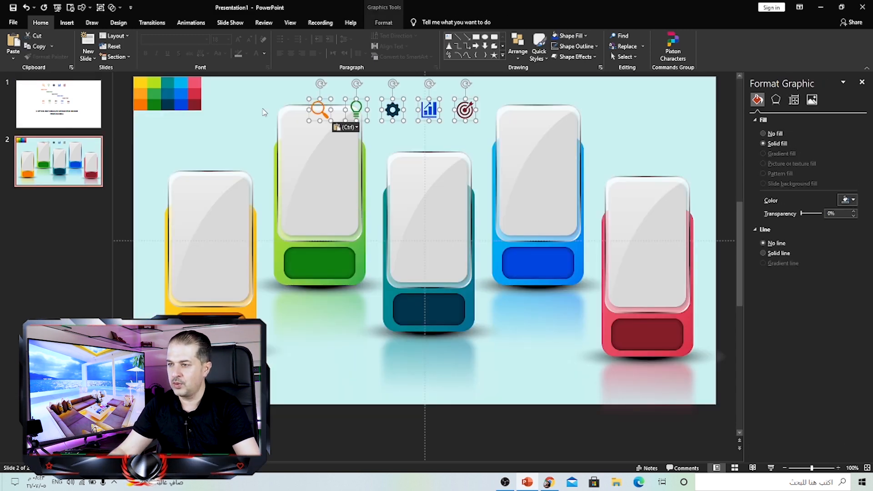
Place each icon centered near the top of the card of matching color, from magnifier on yellow to target on red
{"action": "left_click", "coordinate": [265, 114]}
{"action": "left_click_drag", "start_coordinate": [320, 109], "coordinate": [208, 188]}
{"action": "left_click_drag", "start_coordinate": [357, 110], "coordinate": [328, 116]}
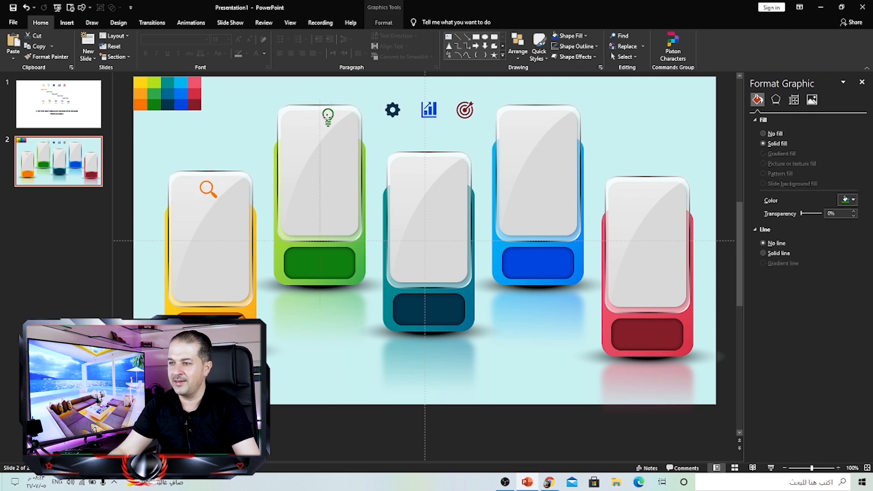
{"action": "left_click_drag", "start_coordinate": [393, 110], "coordinate": [420, 167]}
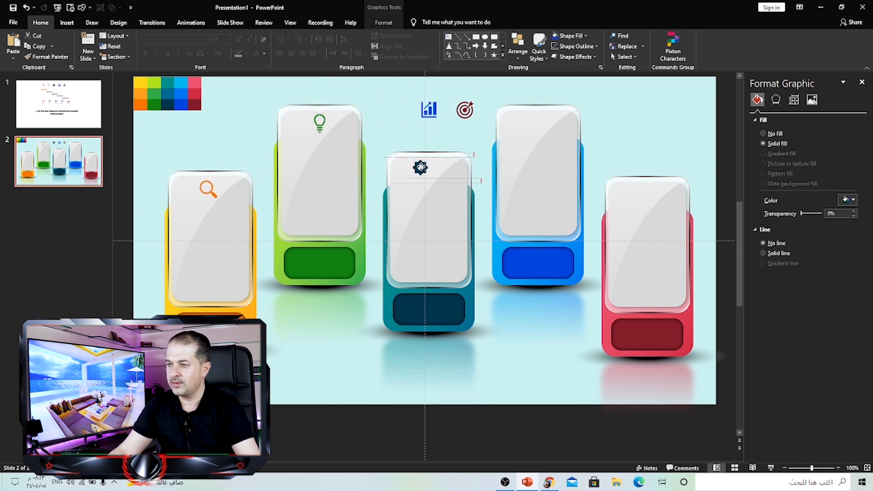
{"action": "left_click_drag", "start_coordinate": [437, 119], "coordinate": [505, 135]}
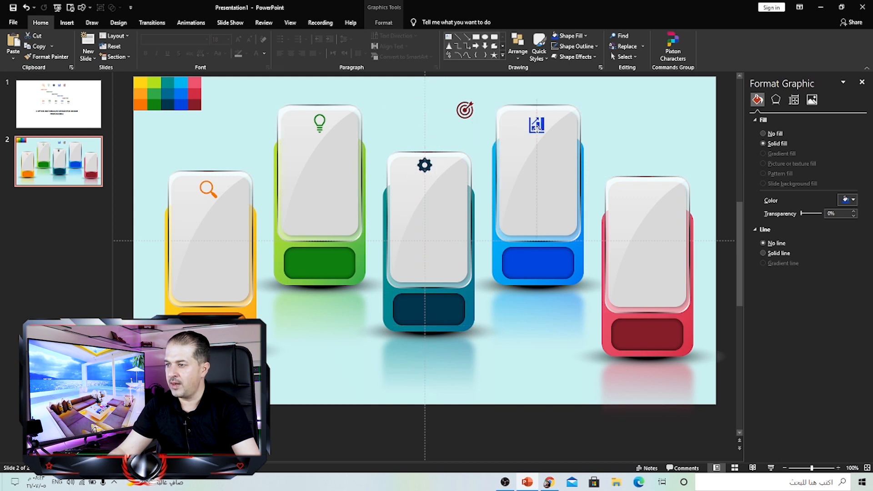
{"action": "left_click_drag", "start_coordinate": [465, 110], "coordinate": [651, 196]}
{"action": "left_click", "coordinate": [635, 156]}
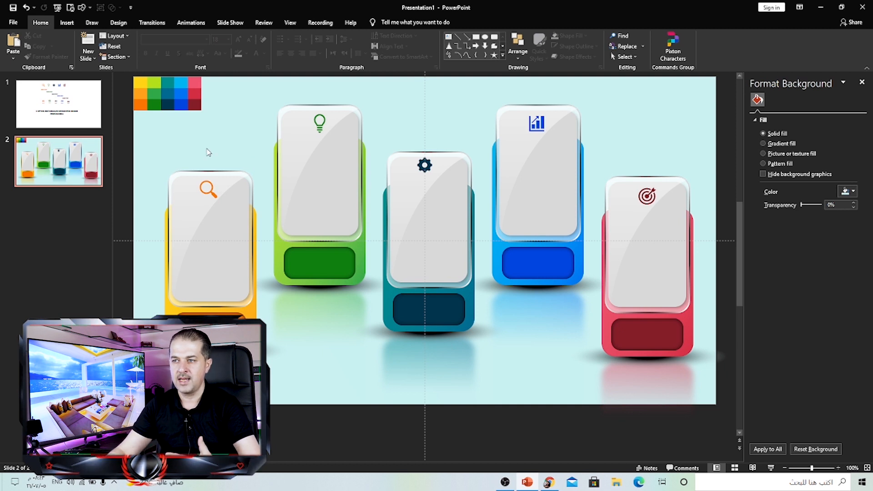
Copy the five MAIN TITLE text boxes from slide 1 and paste them onto the card slide
{"action": "left_click", "coordinate": [71, 25]}
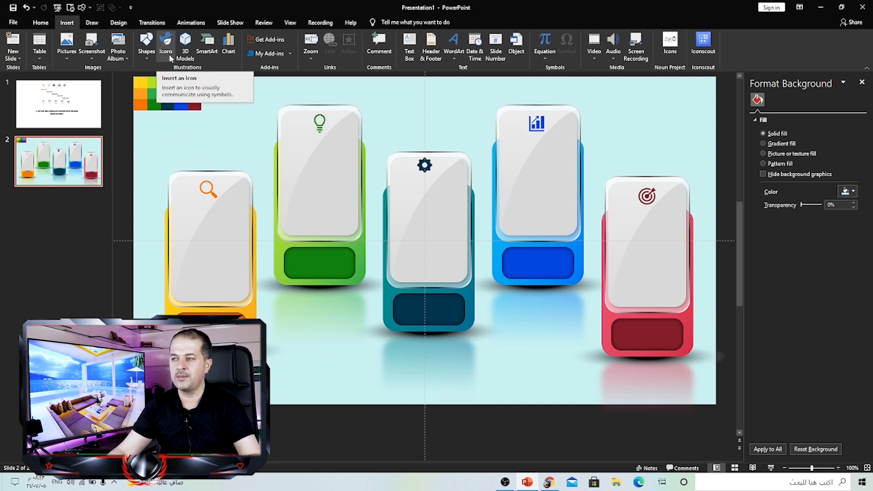
{"action": "left_click", "coordinate": [38, 125]}
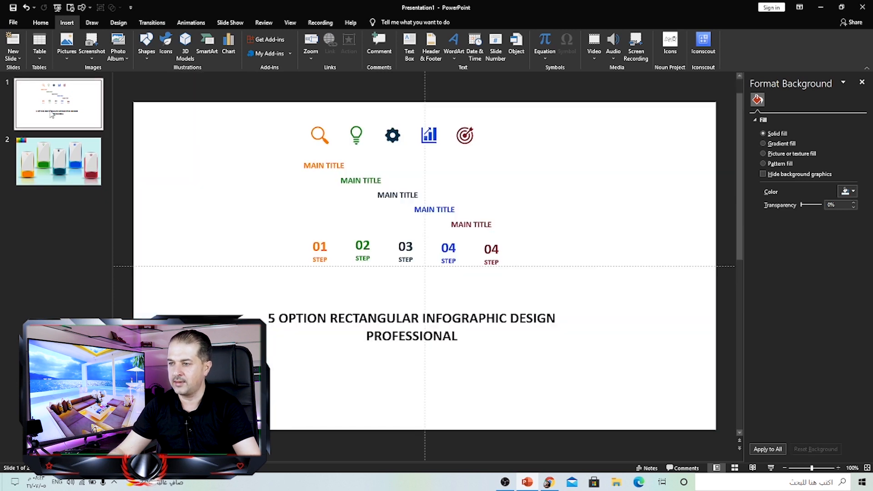
{"action": "left_click", "coordinate": [339, 168]}
{"action": "left_click", "coordinate": [354, 181], "text": "shift"}
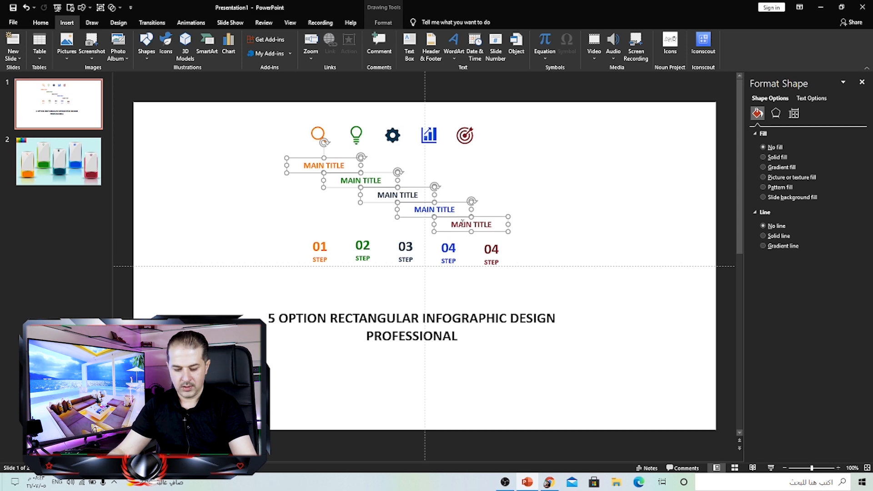
{"action": "left_click", "coordinate": [63, 165]}
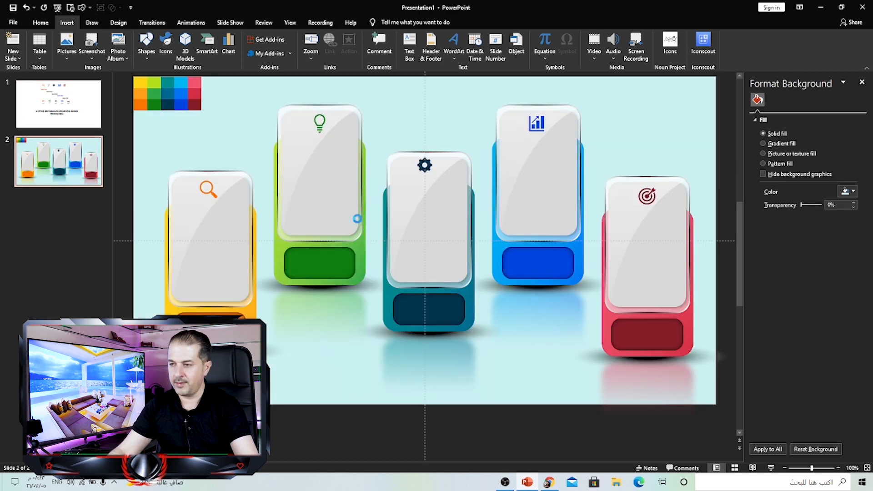
{"action": "key", "text": "ctrl+v"}
Place each MAIN TITLE text box centered below the icon on the card of matching color
{"action": "left_click", "coordinate": [260, 121]}
{"action": "left_click", "coordinate": [314, 147]}
{"action": "left_click_drag", "start_coordinate": [314, 148], "coordinate": [198, 216]}
{"action": "left_click", "coordinate": [366, 155]}
{"action": "left_click_drag", "start_coordinate": [376, 147], "coordinate": [338, 137]}
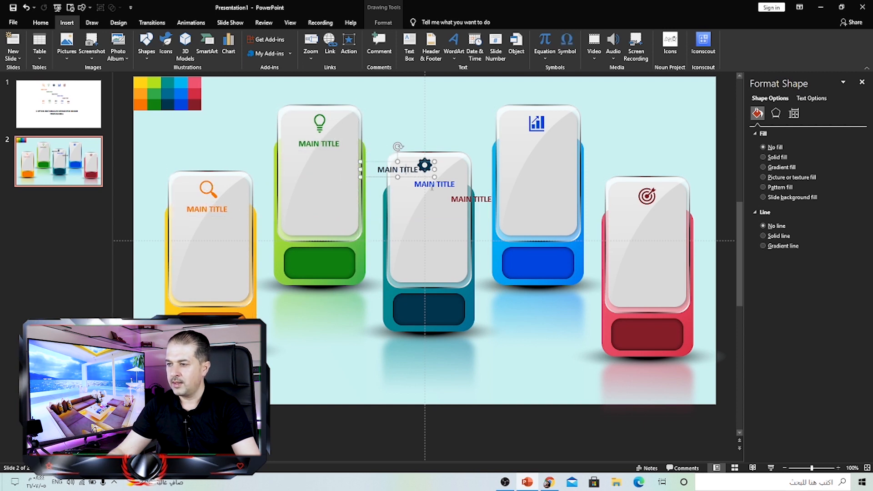
{"action": "left_click_drag", "start_coordinate": [452, 177], "coordinate": [555, 138]}
{"action": "left_click", "coordinate": [494, 191]}
{"action": "left_click_drag", "start_coordinate": [493, 191], "coordinate": [671, 210]}
{"action": "left_click_drag", "start_coordinate": [400, 168], "coordinate": [419, 179]}
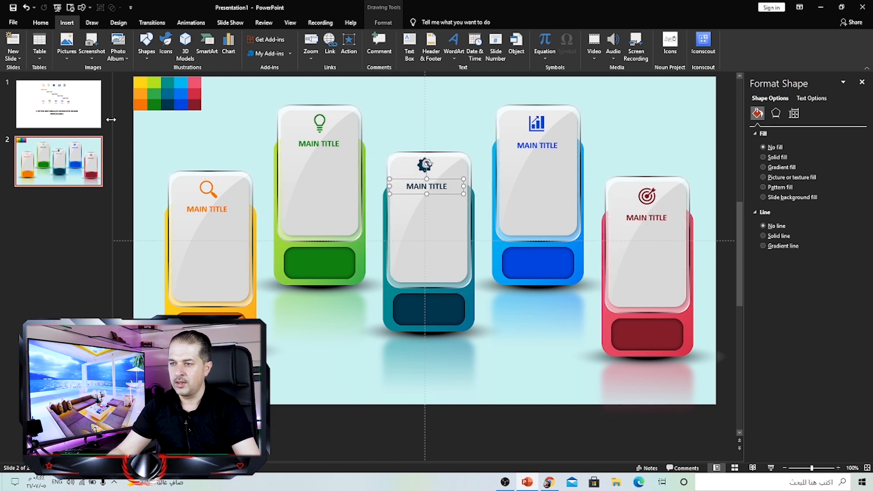
Copy the five numbered STEP labels from slide 1 and paste them onto the card slide
{"action": "left_click", "coordinate": [91, 114]}
{"action": "left_click", "coordinate": [313, 246]}
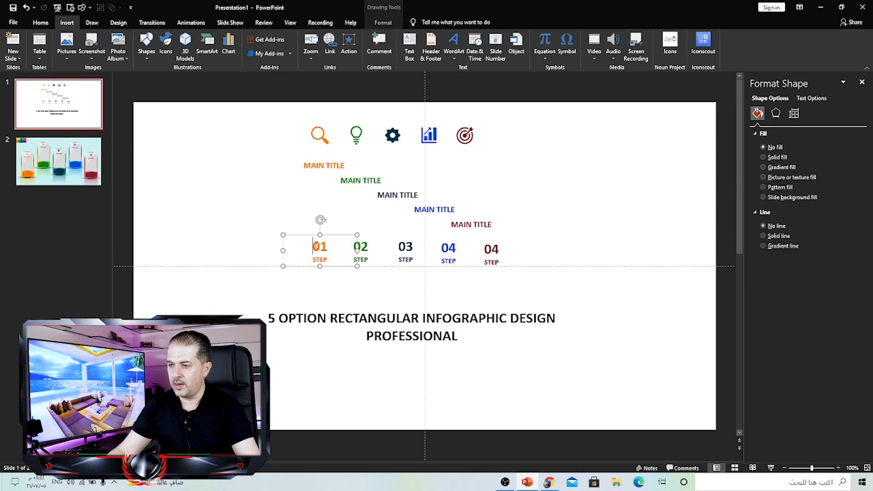
{"action": "left_click", "coordinate": [361, 249], "text": "shift"}
{"action": "left_click", "coordinate": [405, 250], "text": "shift"}
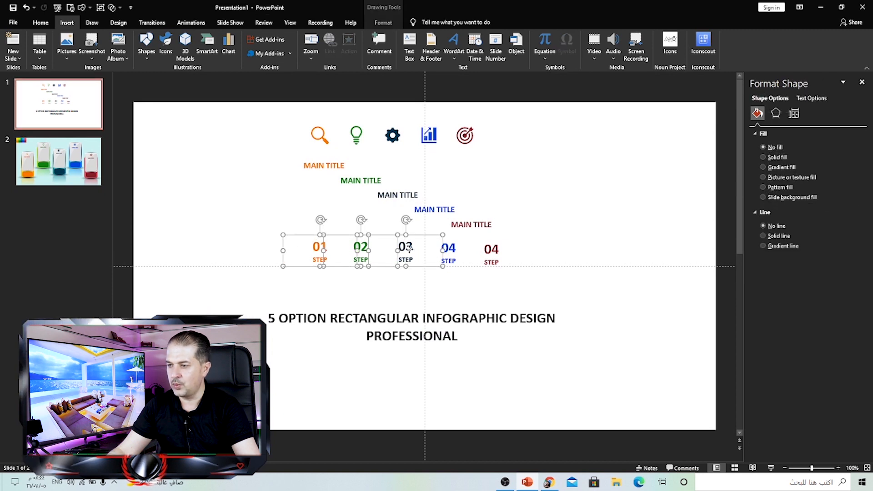
{"action": "left_click", "coordinate": [477, 257], "text": "shift"}
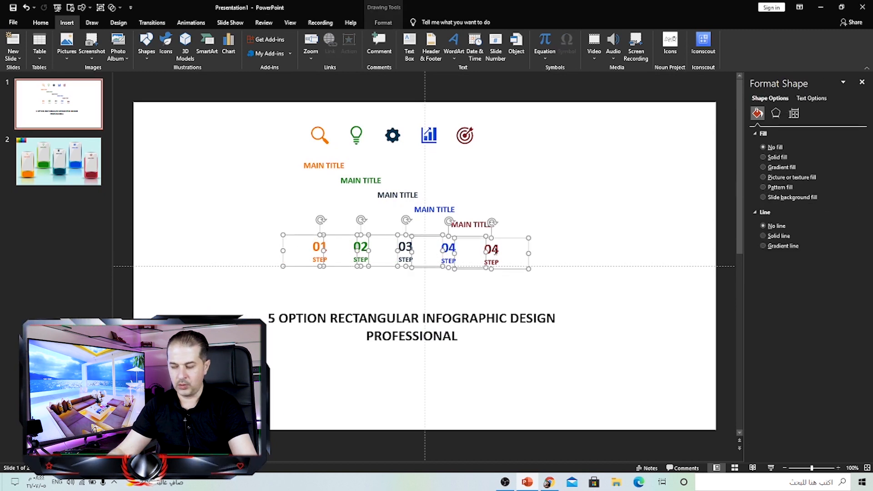
{"action": "left_click", "coordinate": [91, 180]}
{"action": "key", "text": "ctrl+v"}
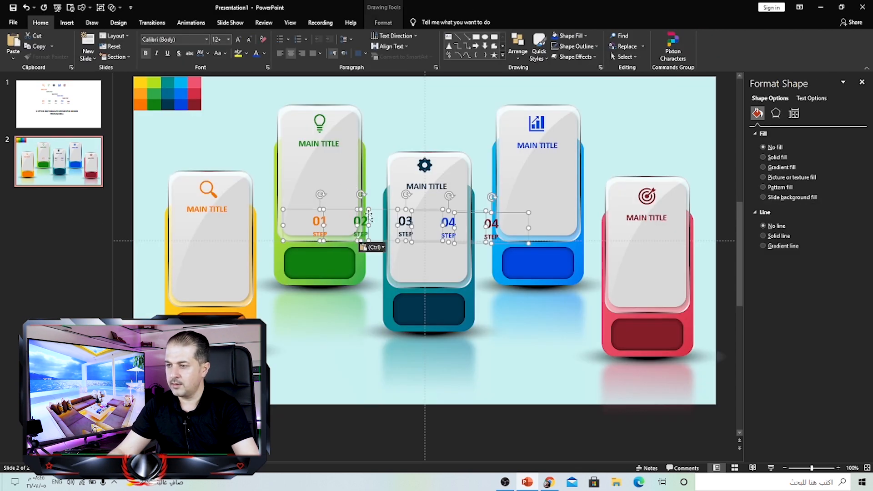
Move the five STEP labels together to the slide's upper edge and format their text white with a text shadow
{"action": "left_click_drag", "start_coordinate": [381, 212], "coordinate": [350, 80]}
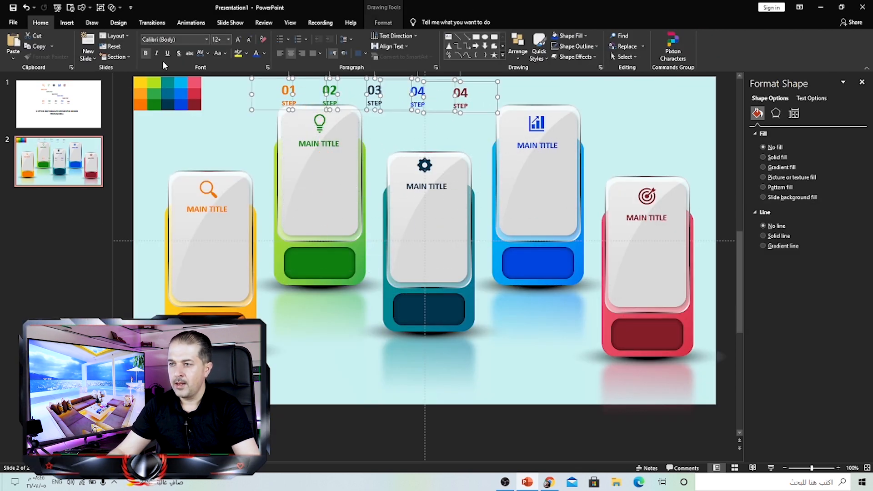
{"action": "left_click", "coordinate": [264, 54]}
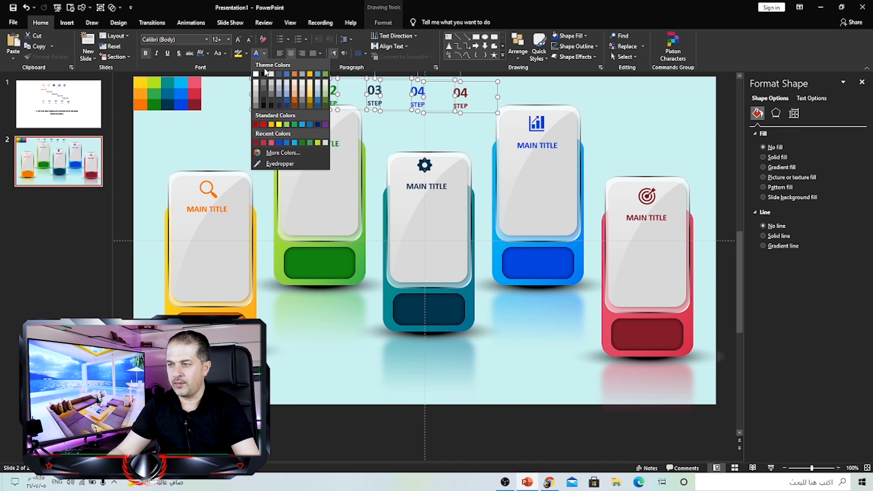
{"action": "left_click", "coordinate": [255, 74]}
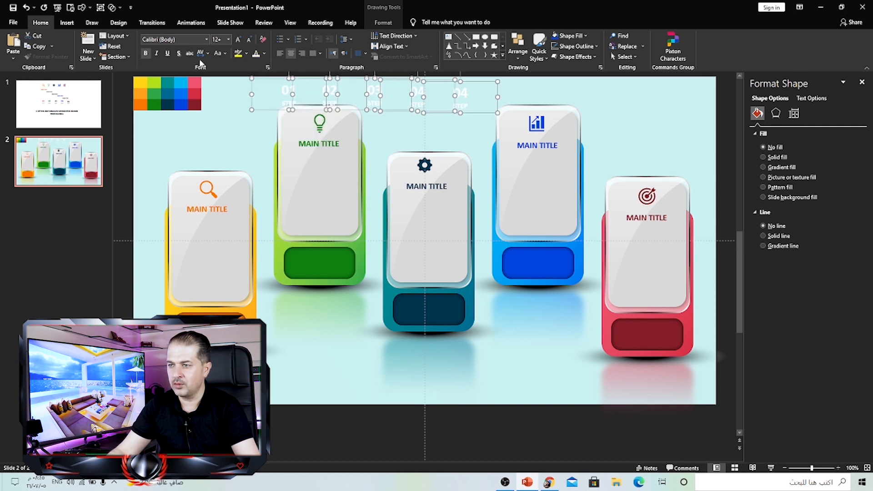
{"action": "left_click", "coordinate": [203, 138]}
Place the 01, 02, 03 and 04 STEP labels in the dark boxes of the yellow, green, teal and blue cards
{"action": "left_click", "coordinate": [293, 91]}
{"action": "left_click", "coordinate": [277, 84]}
{"action": "left_click_drag", "start_coordinate": [278, 81], "coordinate": [196, 313]}
{"action": "left_click", "coordinate": [349, 85]}
{"action": "left_click_drag", "start_coordinate": [350, 77], "coordinate": [341, 246]}
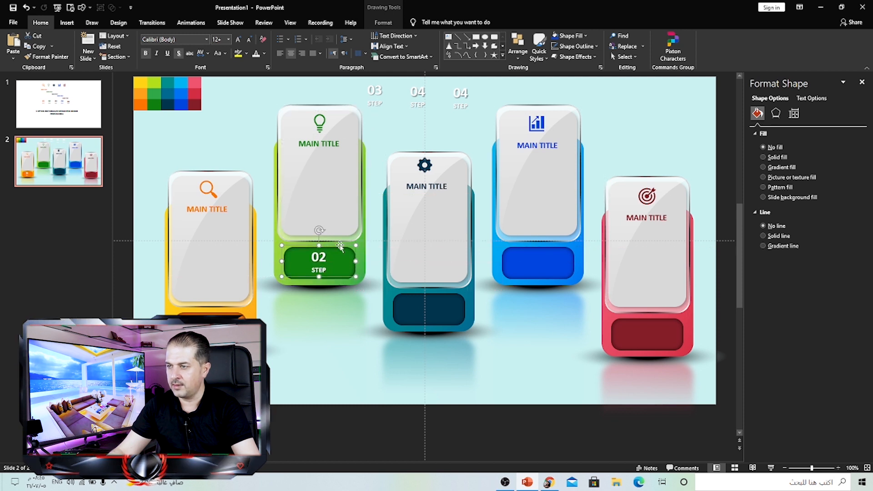
{"action": "left_click", "coordinate": [380, 90]}
{"action": "left_click_drag", "start_coordinate": [387, 78], "coordinate": [440, 291]}
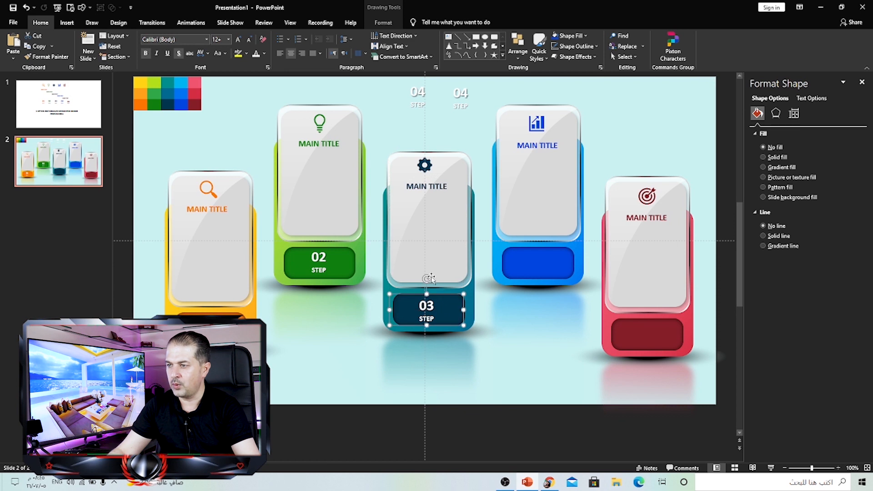
{"action": "left_click", "coordinate": [411, 91]}
{"action": "left_click_drag", "start_coordinate": [430, 82], "coordinate": [550, 245]}
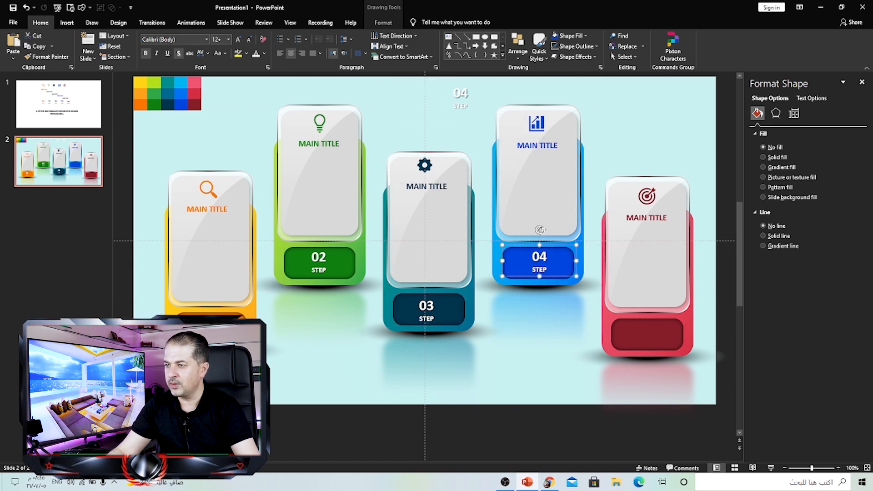
Place the remaining STEP label in the red card's dark box and change its number to 05
{"action": "left_click", "coordinate": [456, 94]}
{"action": "left_click_drag", "start_coordinate": [479, 83], "coordinate": [664, 318]}
{"action": "double_click", "coordinate": [648, 329]}
{"action": "type", "text": "05"}
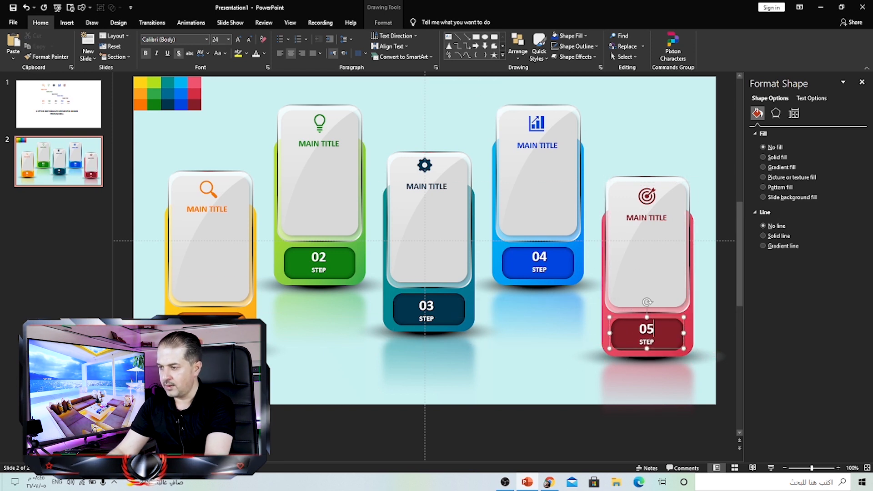
{"action": "left_click_drag", "start_coordinate": [632, 317], "coordinate": [632, 319]}
{"action": "left_click", "coordinate": [523, 283]}
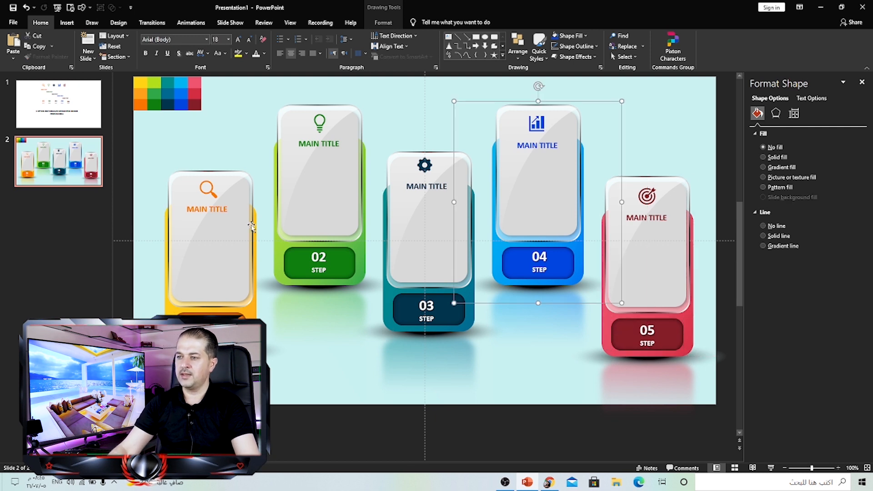
Insert a text box over the green card's upper part and fill it with placeholder text using =rand()
{"action": "left_click", "coordinate": [66, 22]}
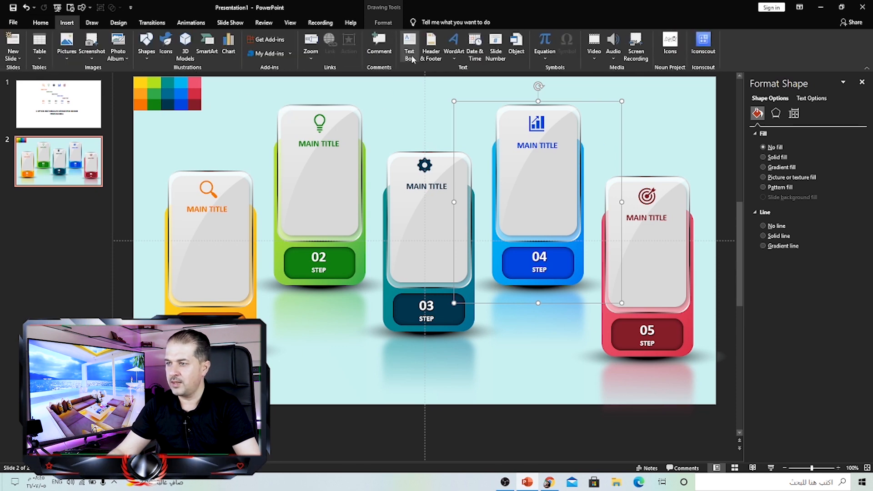
{"action": "left_click_drag", "start_coordinate": [232, 117], "coordinate": [333, 179]}
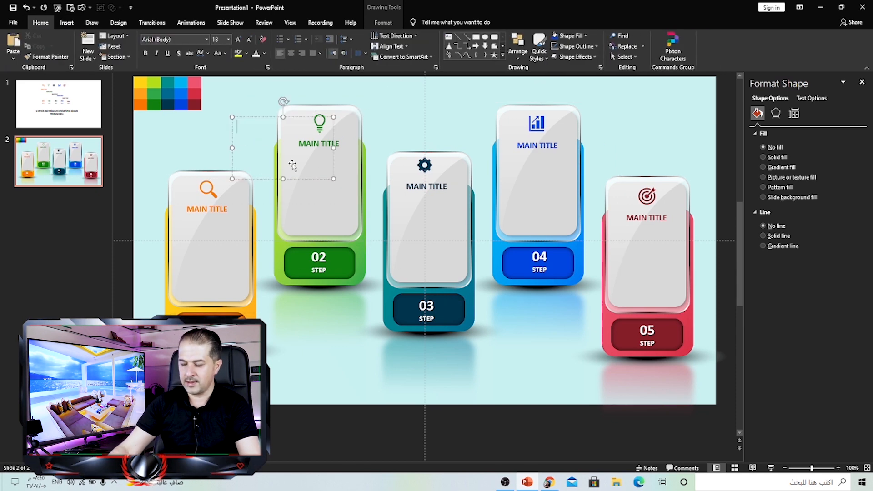
{"action": "type", "text": "=ran"}
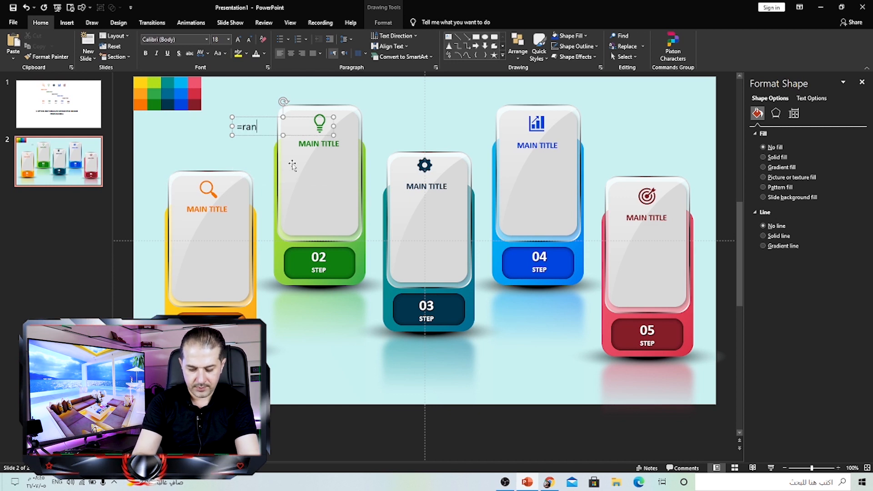
{"action": "type", "text": "d()"}
{"action": "key", "text": "Return"}
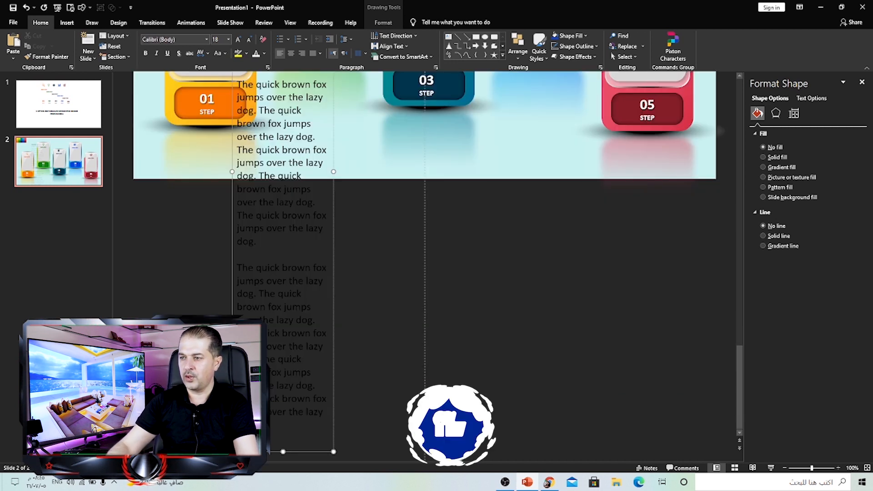
Trim the placeholder text to "The quick brown fox jumps over the lazy dog. The quick brown fox jumps over the"
{"action": "left_click_drag", "start_coordinate": [275, 435], "coordinate": [267, 125]}
{"action": "key", "text": "Delete"}
{"action": "left_click_drag", "start_coordinate": [265, 286], "coordinate": [274, 115]}
{"action": "key", "text": "Delete"}
{"action": "scroll", "coordinate": [279, 204], "scroll_direction": "up", "scroll_amount": 2}
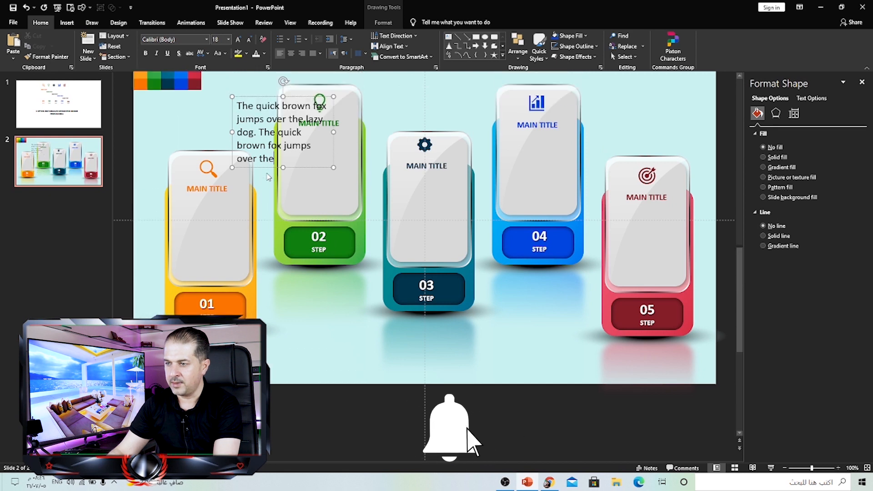
Centre the placeholder text, set it in 10.5 pt Adobe Caslon Pro Bold, and place it below the yellow card's title
{"action": "left_click", "coordinate": [293, 97]}
{"action": "left_click", "coordinate": [248, 40]}
{"action": "left_click", "coordinate": [248, 40]}
{"action": "left_click", "coordinate": [248, 40]}
{"action": "left_click", "coordinate": [291, 54]}
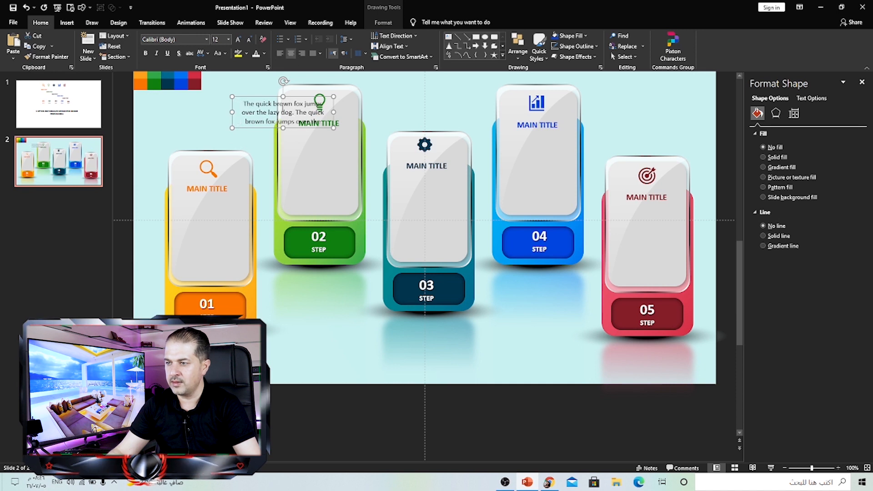
{"action": "left_click_drag", "start_coordinate": [294, 100], "coordinate": [228, 204]}
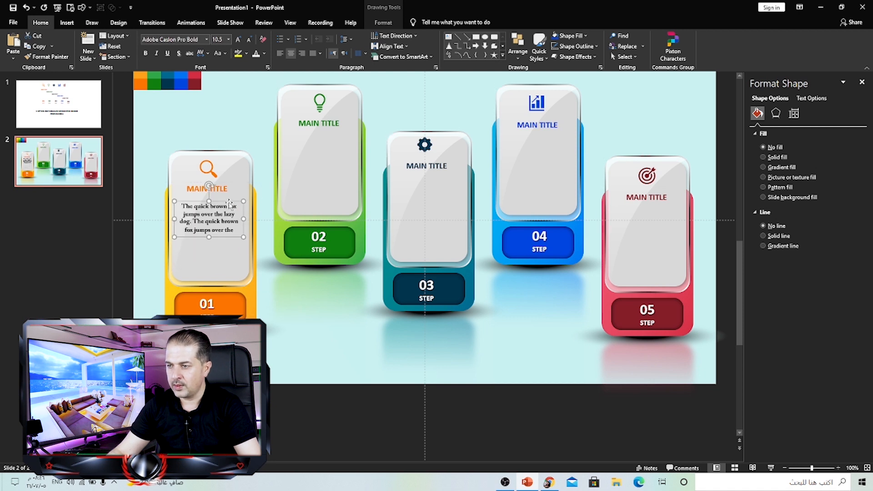
Copy the placeholder text onto the green, teal, blue and red cards, below each MAIN TITLE
{"action": "left_click_drag", "start_coordinate": [230, 203], "coordinate": [344, 148]}
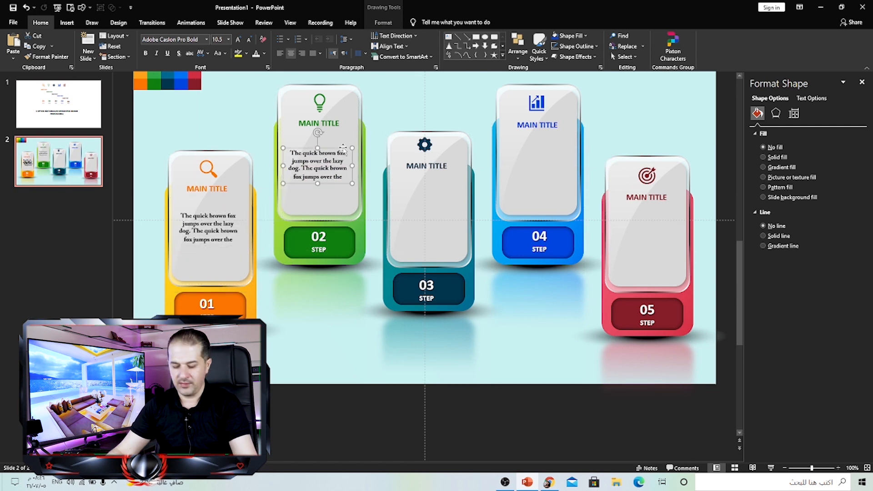
{"action": "key", "text": "ctrl+d"}
{"action": "left_click_drag", "start_coordinate": [440, 85], "coordinate": [443, 191]}
{"action": "key", "text": "ctrl+d"}
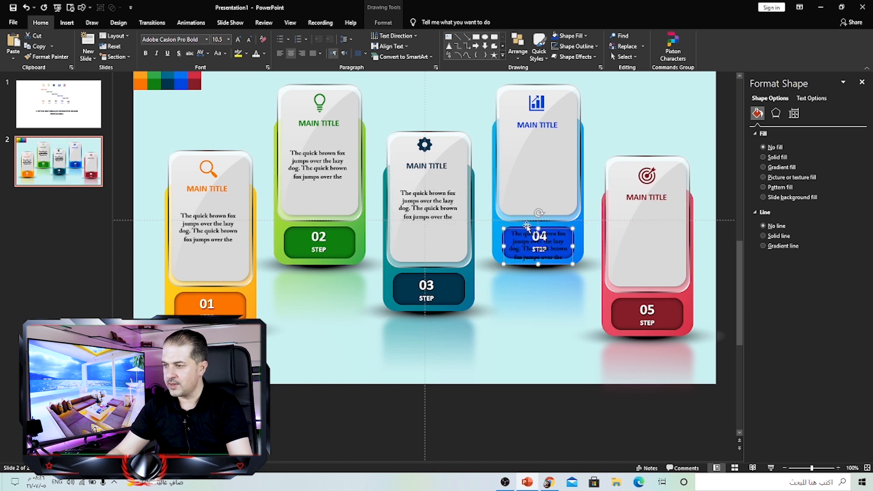
{"action": "left_click_drag", "start_coordinate": [561, 232], "coordinate": [561, 154]}
{"action": "key", "text": "ctrl+d"}
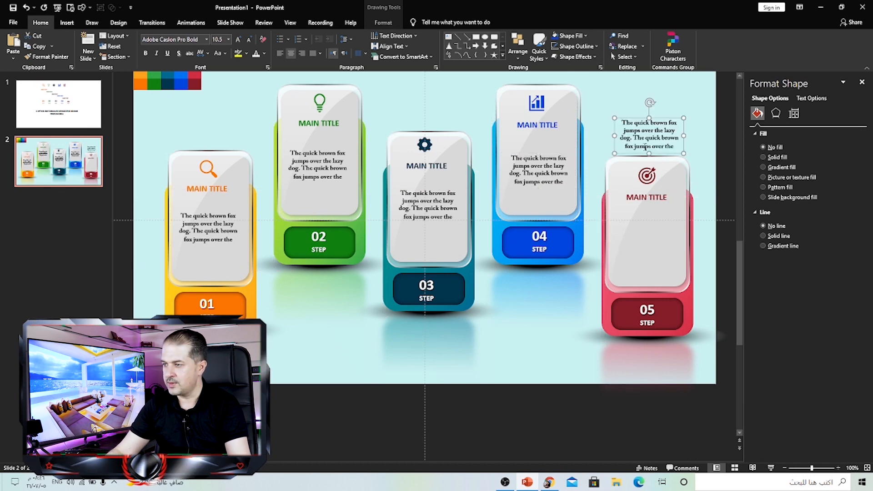
{"action": "left_click_drag", "start_coordinate": [659, 122], "coordinate": [666, 232]}
Delete the colour palette from the infographic slide and shift all the cards and their contents slightly down together
{"action": "scroll", "coordinate": [470, 331], "scroll_direction": "down", "scroll_amount": 3}
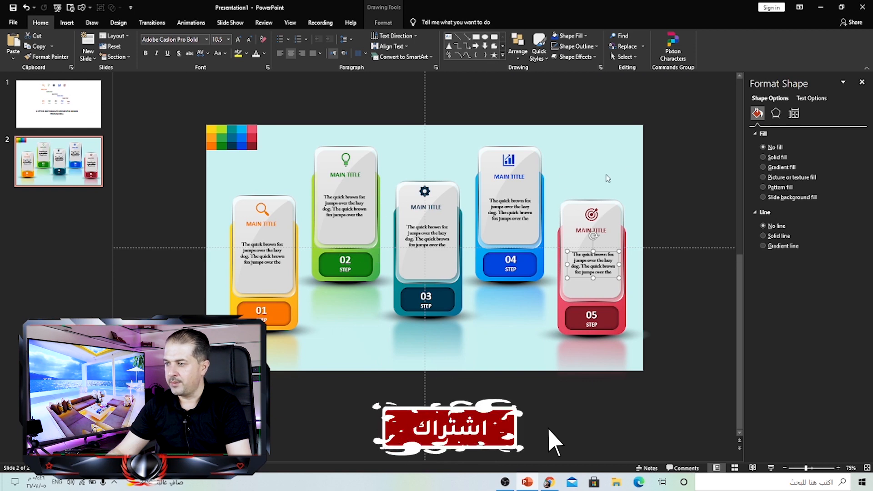
{"action": "left_click", "coordinate": [227, 139]}
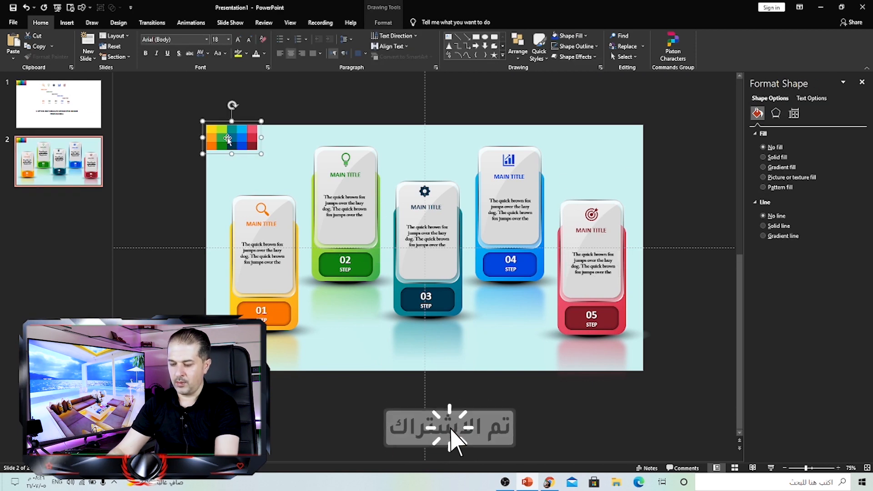
{"action": "key", "text": "Delete"}
{"action": "mouse_move", "coordinate": [160, 101]}
{"action": "left_mouse_down"}
{"action": "mouse_move", "coordinate": [668, 335]}
{"action": "mouse_move", "coordinate": [694, 384]}
{"action": "left_mouse_up"}
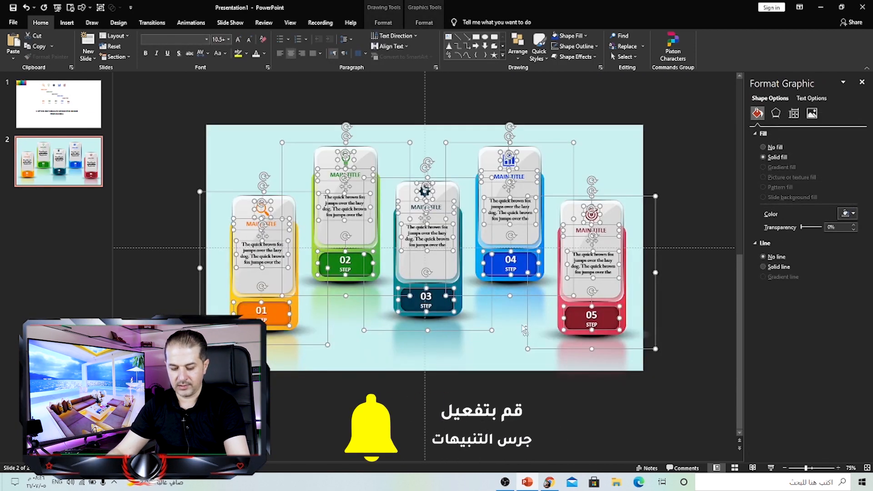
{"action": "left_click_drag", "start_coordinate": [439, 144], "coordinate": [438, 160]}
Copy the "5 OPTION RECTANGULAR INFOGRAPHIC DESIGN PROFESSIONAL" heading from slide 1 to the top of slide 2, above the cards
{"action": "left_click", "coordinate": [83, 114]}
{"action": "left_click", "coordinate": [389, 313]}
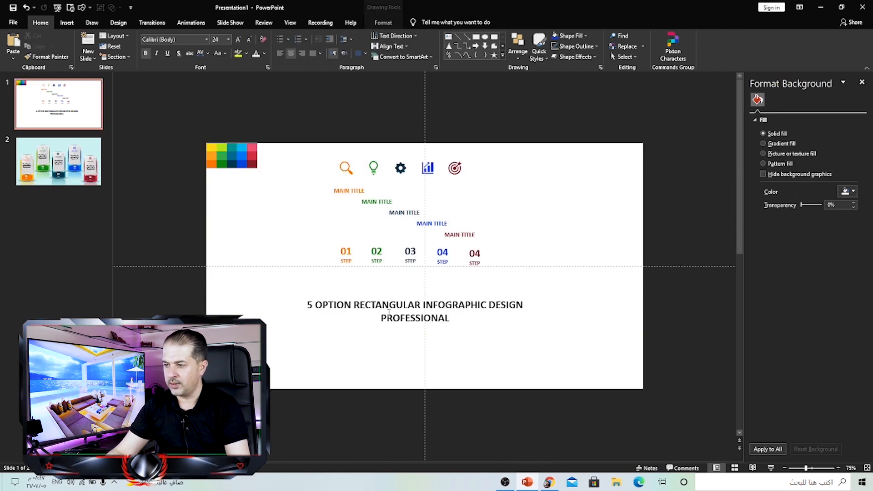
{"action": "left_click", "coordinate": [389, 313]}
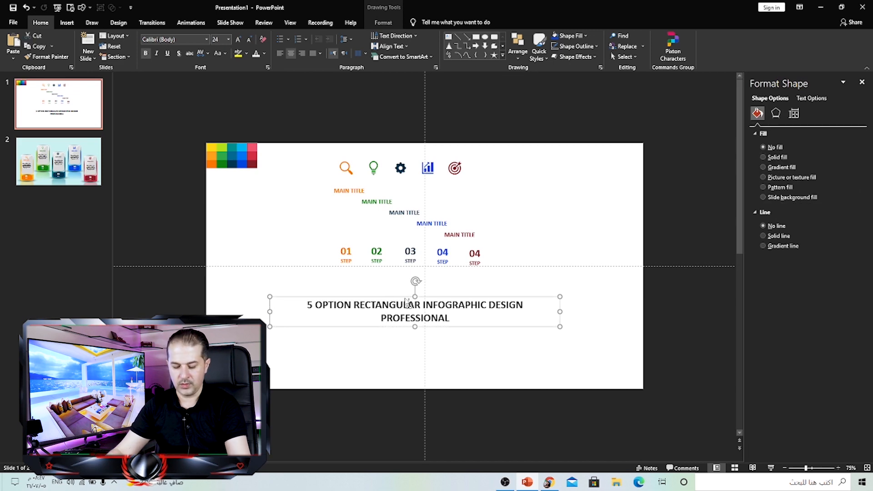
{"action": "left_click", "coordinate": [82, 161]}
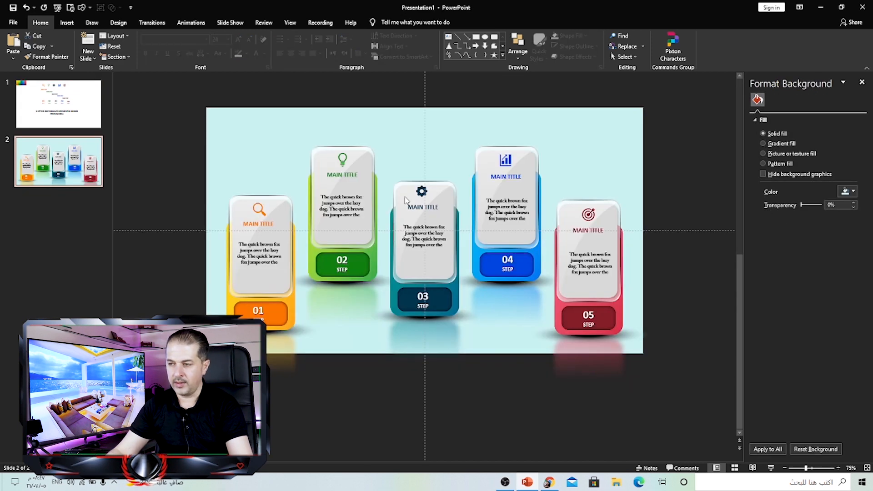
{"action": "key", "text": "ctrl+v"}
{"action": "left_click_drag", "start_coordinate": [387, 248], "coordinate": [389, 106]}
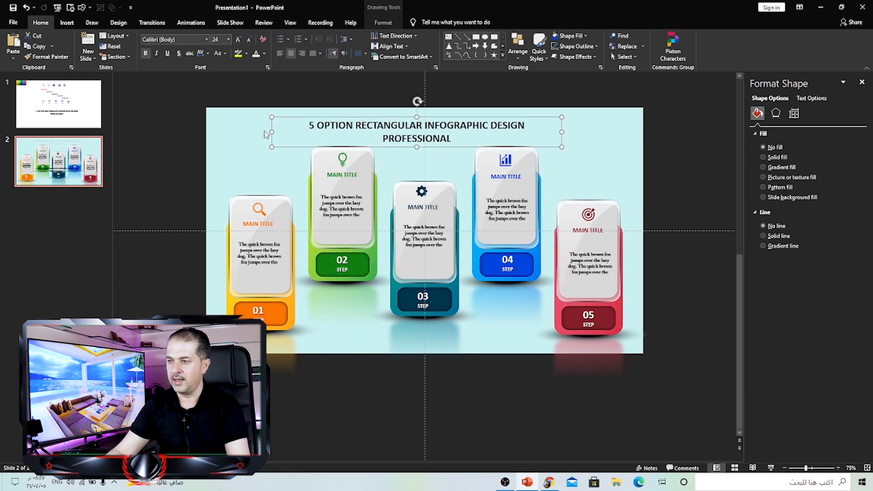
{"action": "left_click", "coordinate": [246, 139]}
Insert the PowerPoint logo picture from this device, shrink it to 2.77 by 2.82 cm and place it in the slide's upper-left corner
{"action": "scroll", "coordinate": [248, 179], "scroll_direction": "up", "scroll_amount": 3}
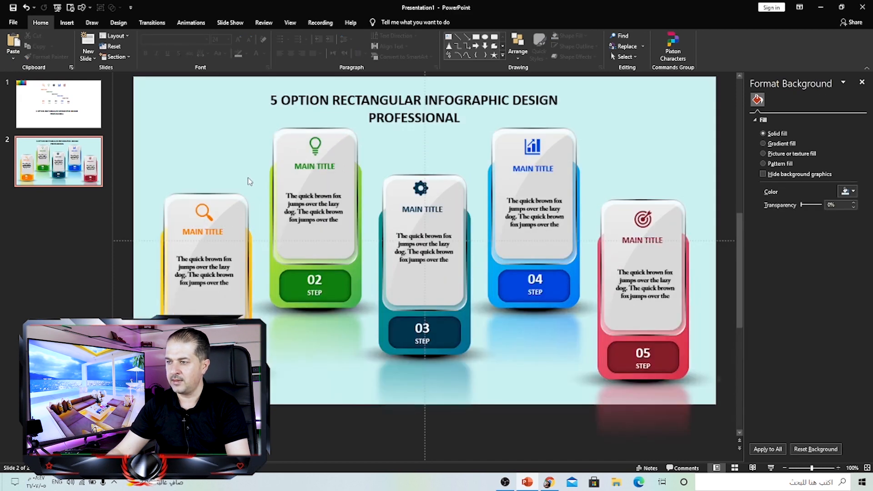
{"action": "left_click", "coordinate": [61, 23]}
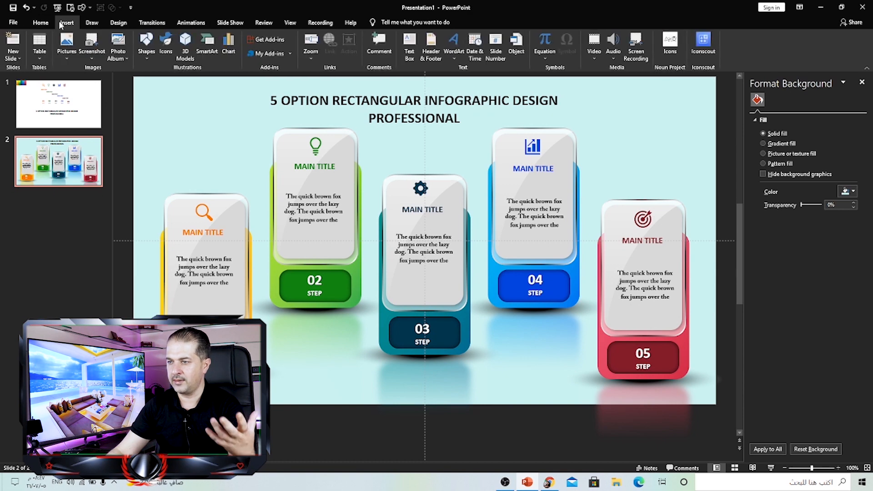
{"action": "left_click", "coordinate": [67, 50]}
{"action": "left_click", "coordinate": [79, 80]}
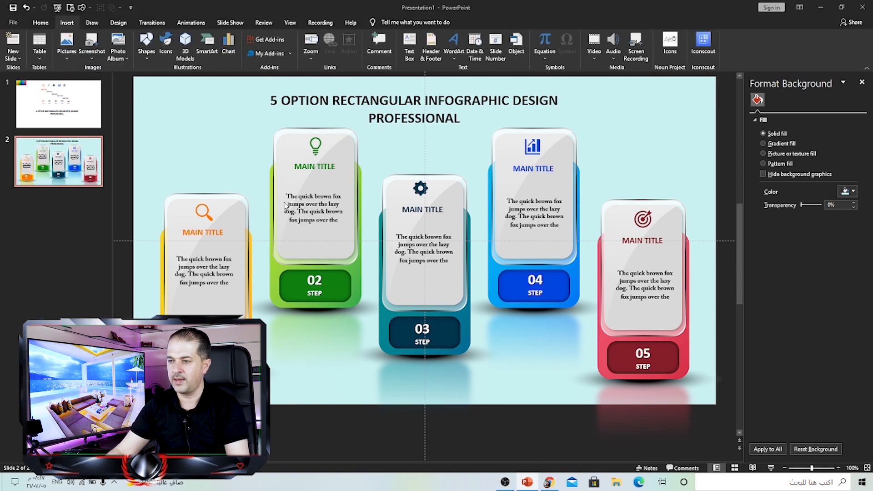
{"action": "left_click", "coordinate": [37, 150]}
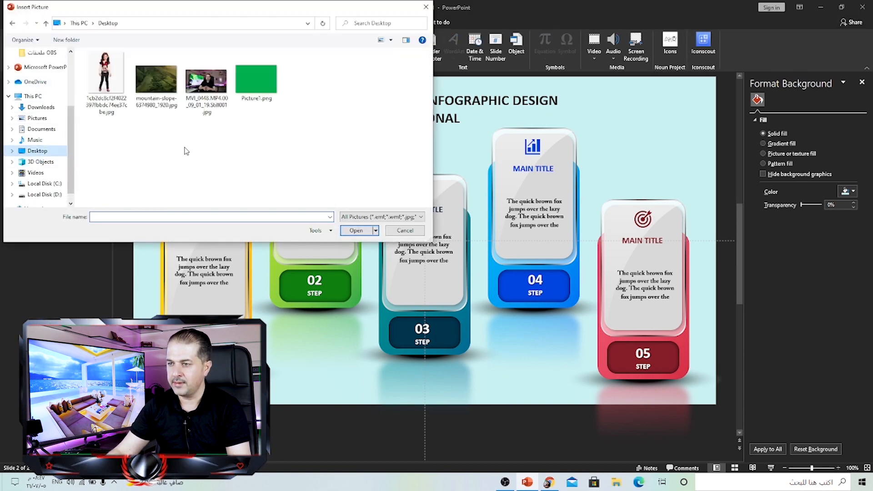
{"action": "double_click", "coordinate": [147, 143]}
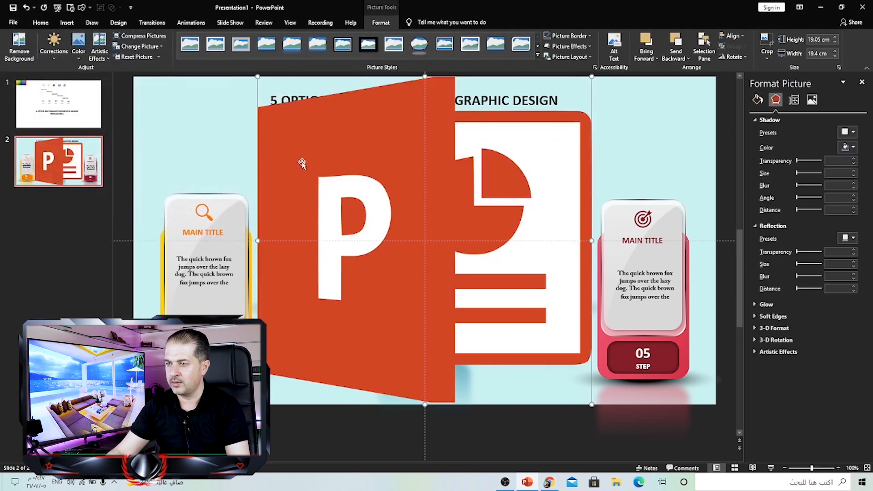
{"action": "left_click_drag", "start_coordinate": [273, 99], "coordinate": [165, 108]}
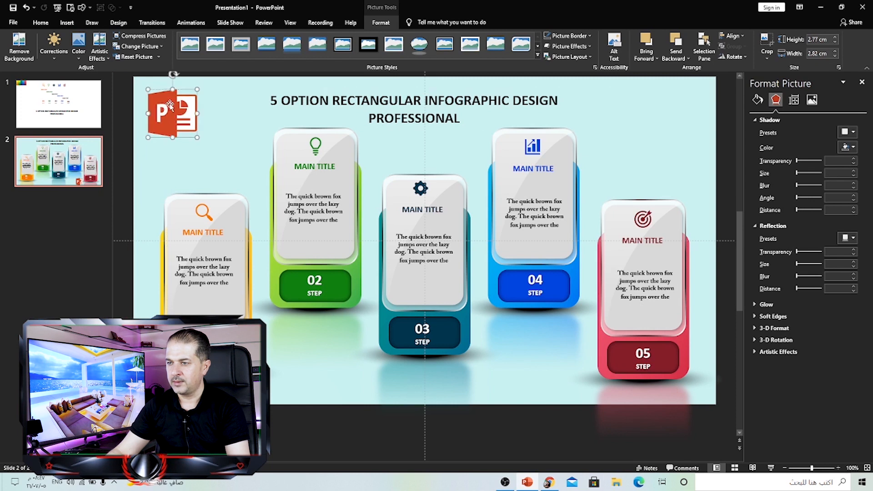
Tilt the PowerPoint logo counterclockwise and make it slightly smaller in the slide's upper-left corner
{"action": "left_click_drag", "start_coordinate": [172, 74], "coordinate": [145, 80]}
{"action": "left_click_drag", "start_coordinate": [156, 145], "coordinate": [157, 133]}
{"action": "left_click", "coordinate": [220, 123]}
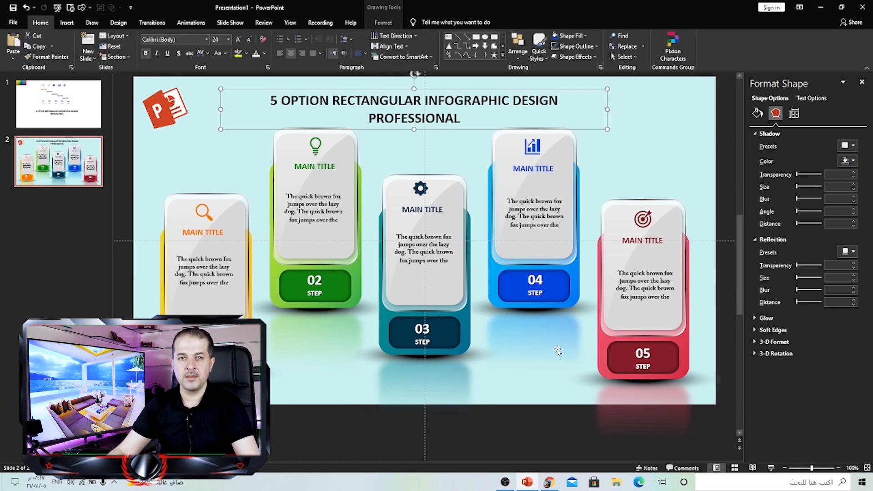